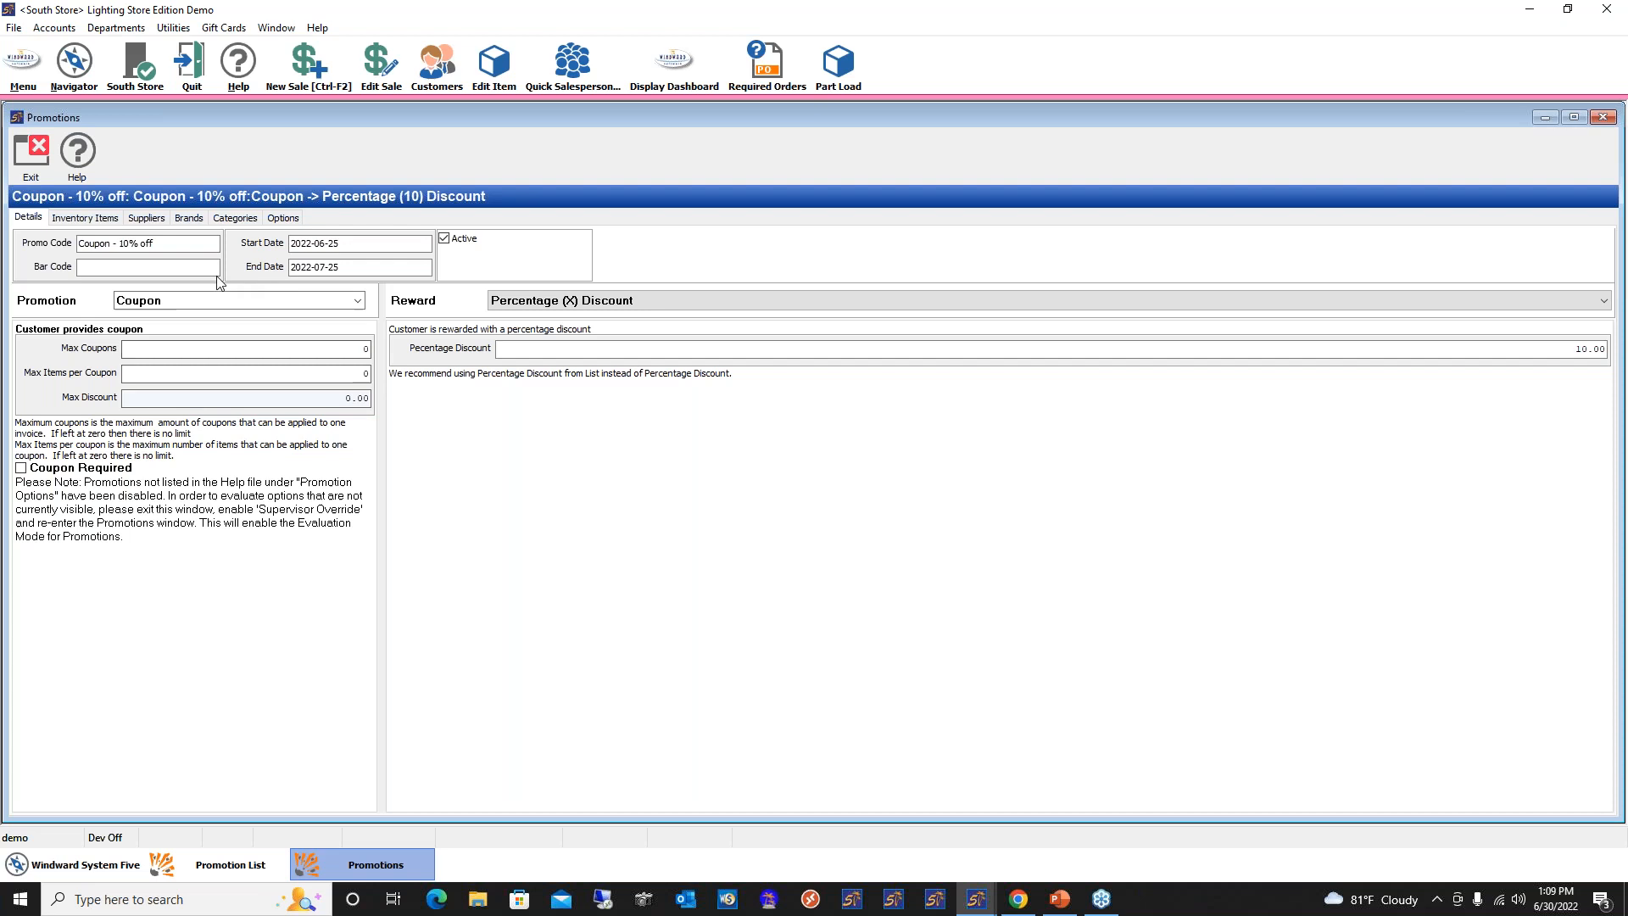
Examine the Coupon - 10% off promotion's inventory items, suppliers, brands, categories and options, and close it
left_click(93, 220)
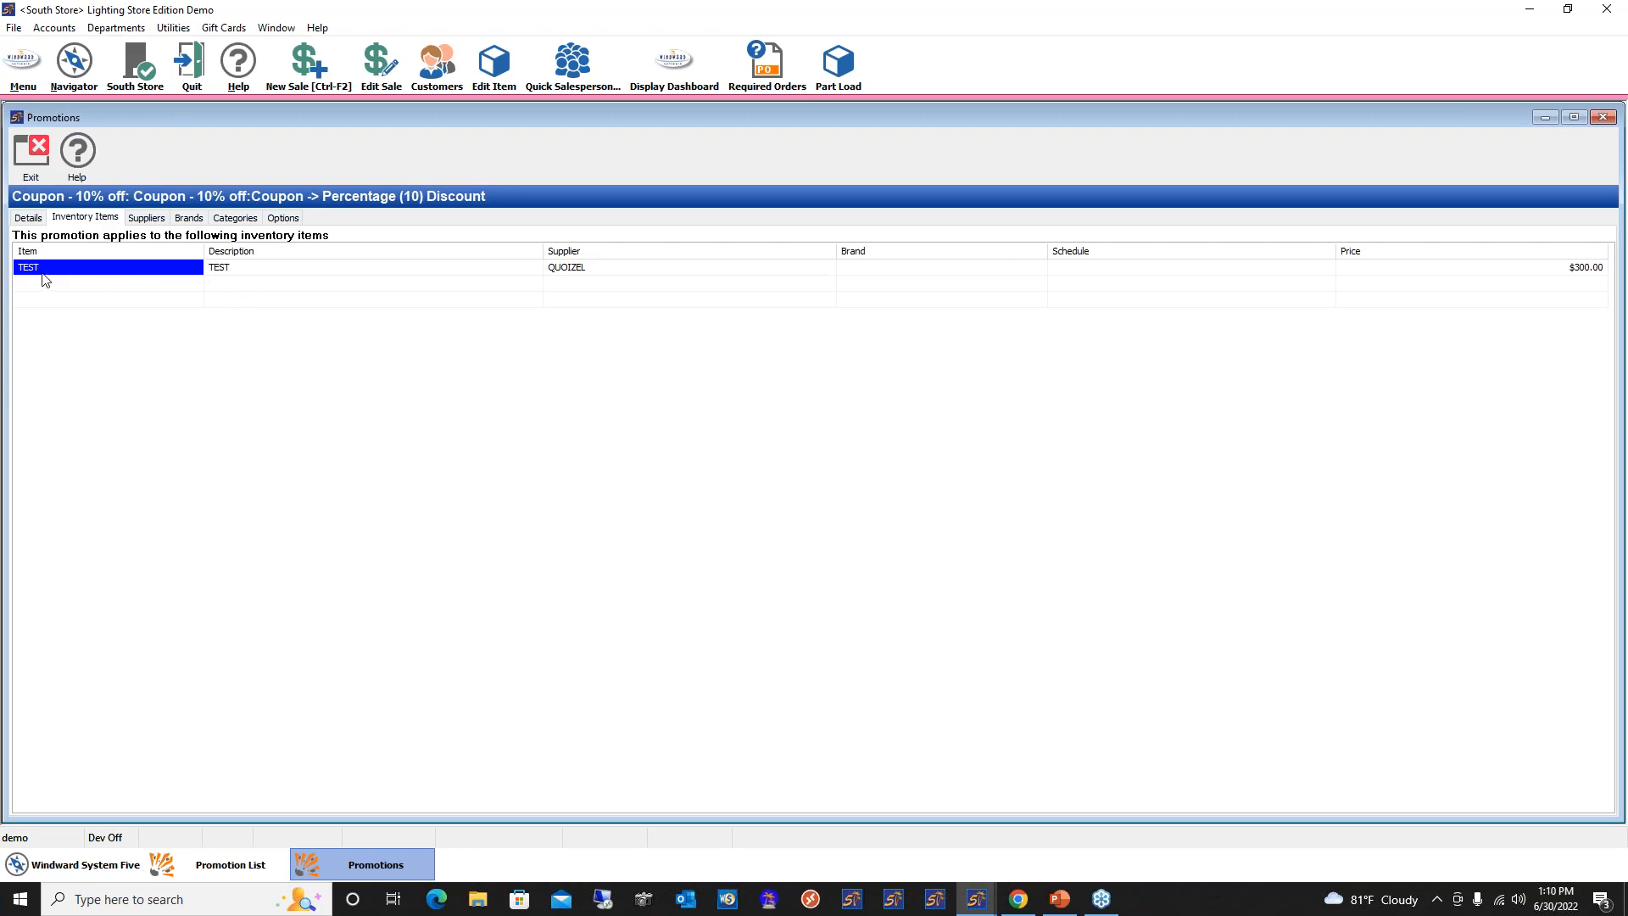
left_click(151, 219)
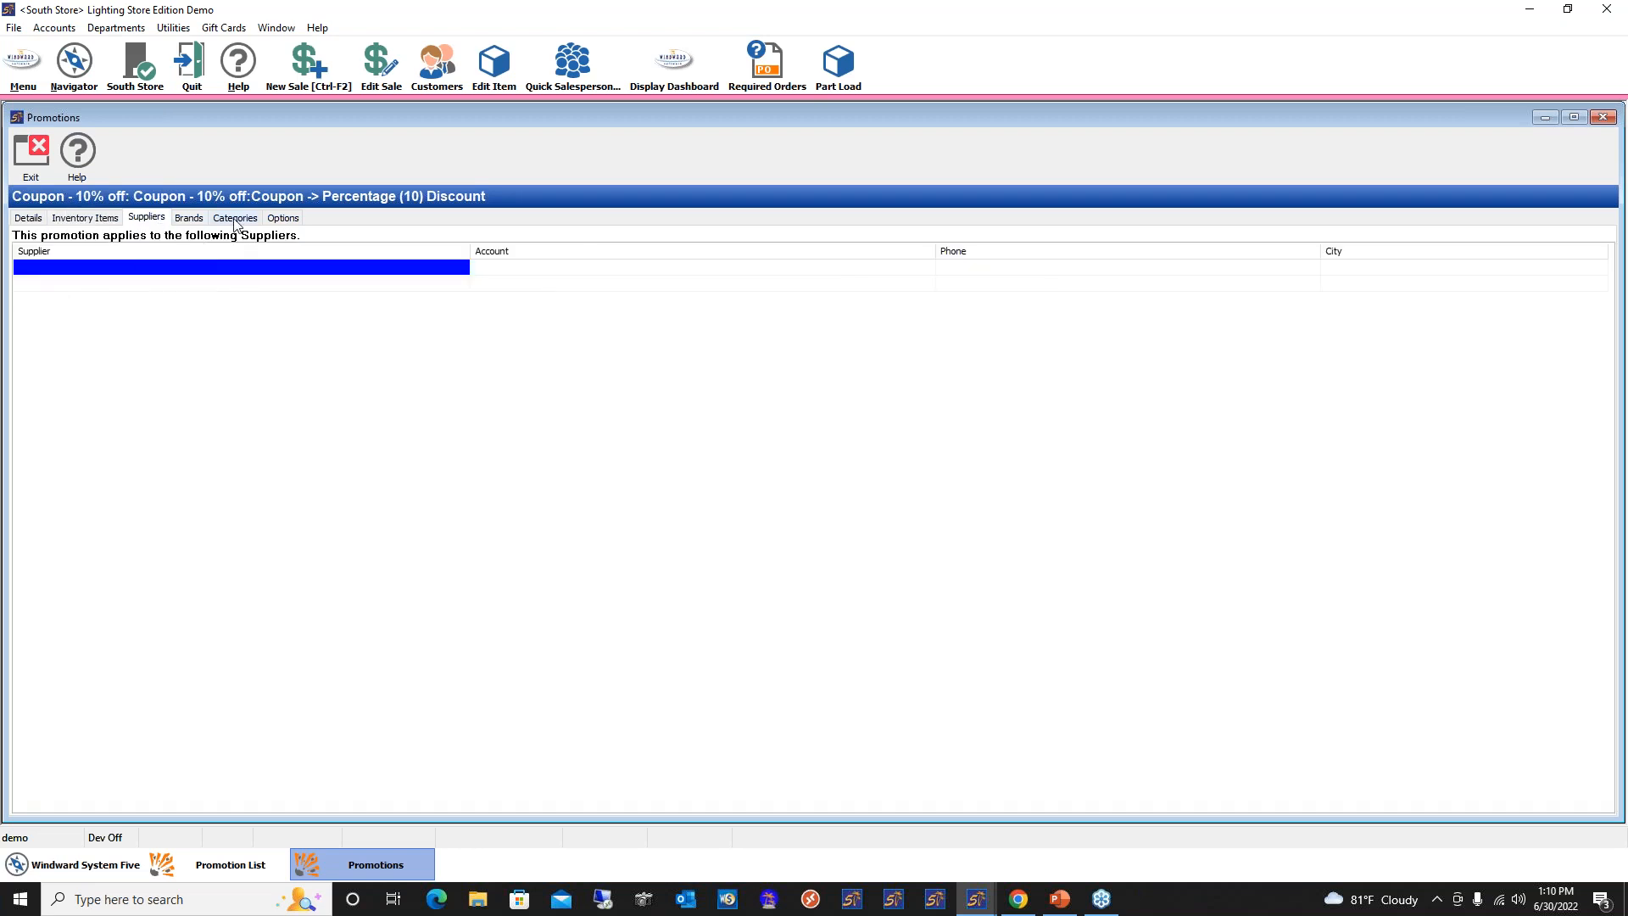
left_click(191, 221)
left_click(236, 223)
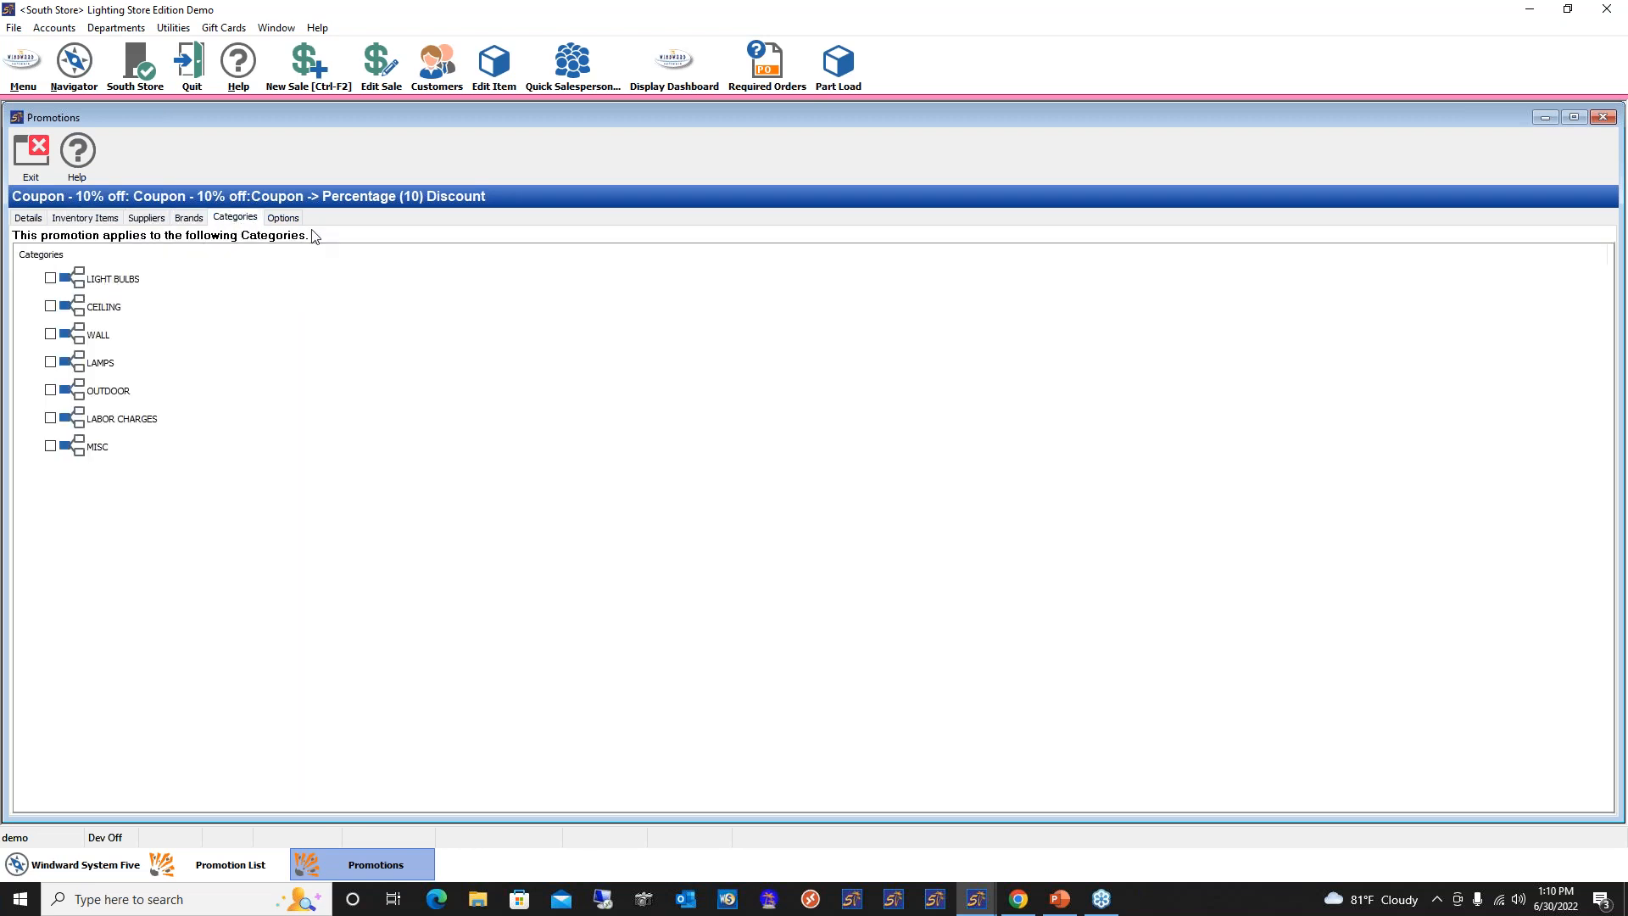
left_click(285, 222)
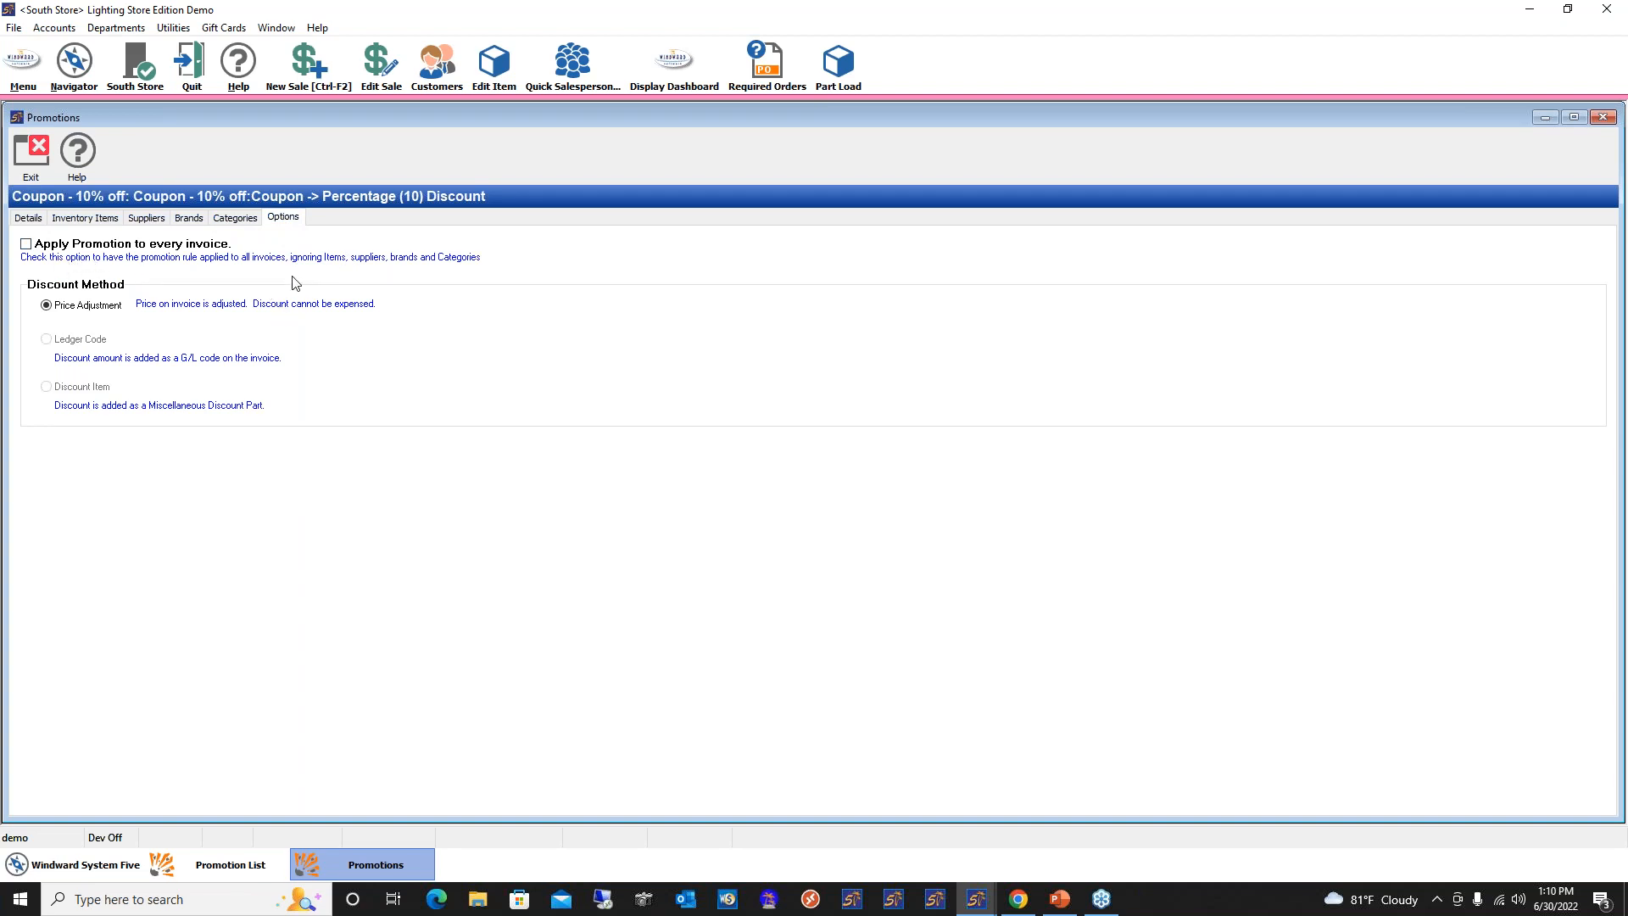
left_click(85, 218)
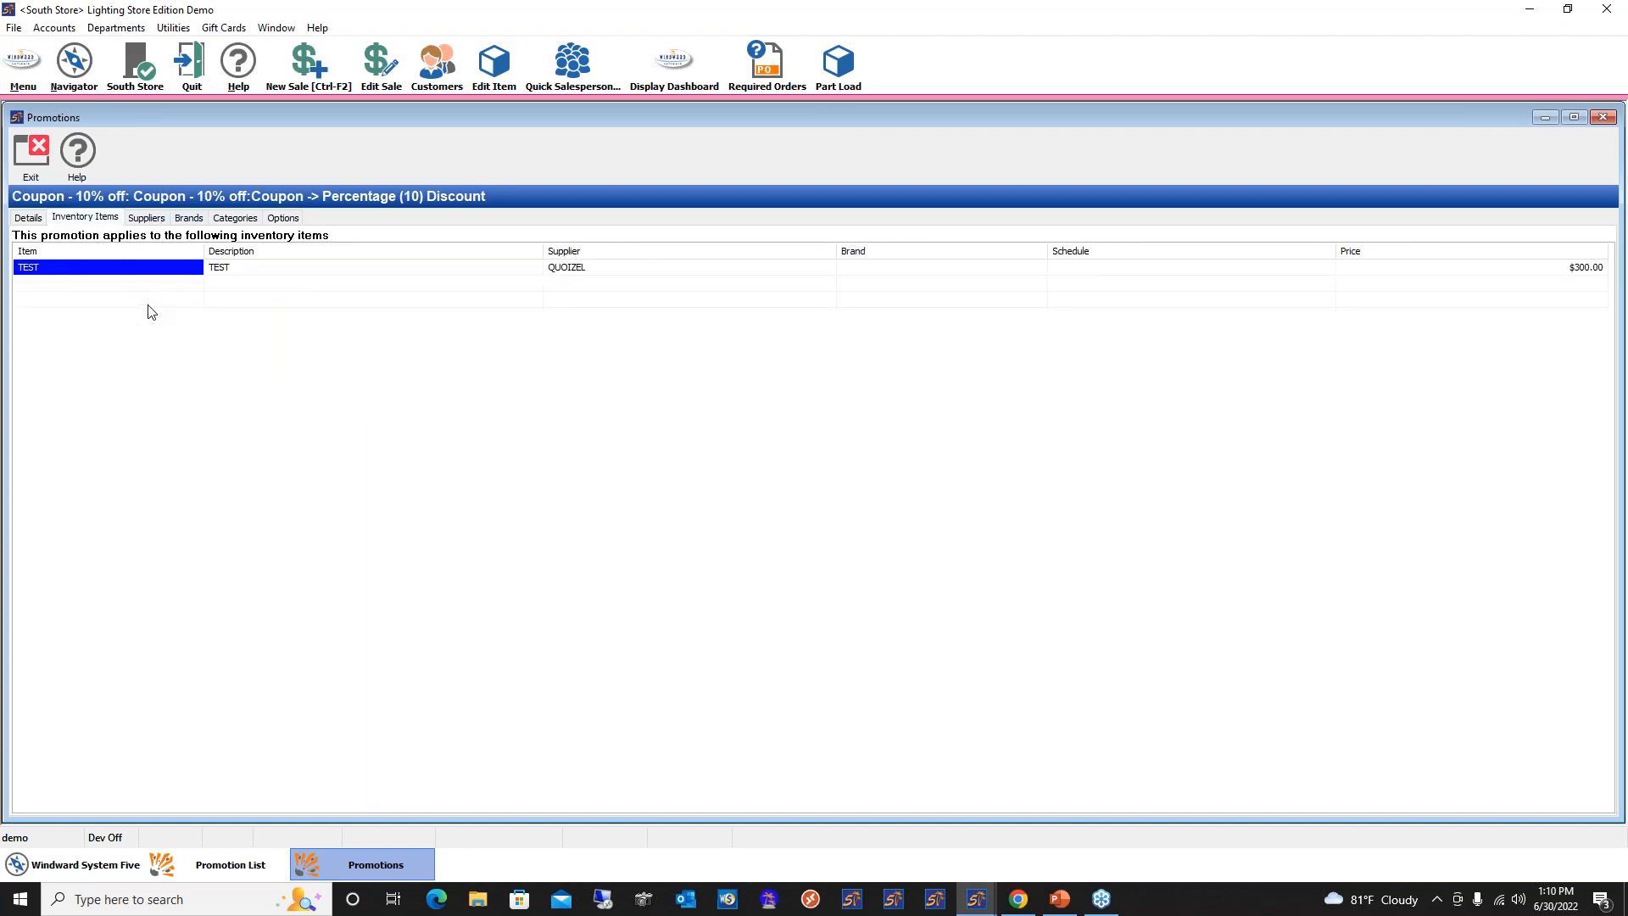
left_click(34, 166)
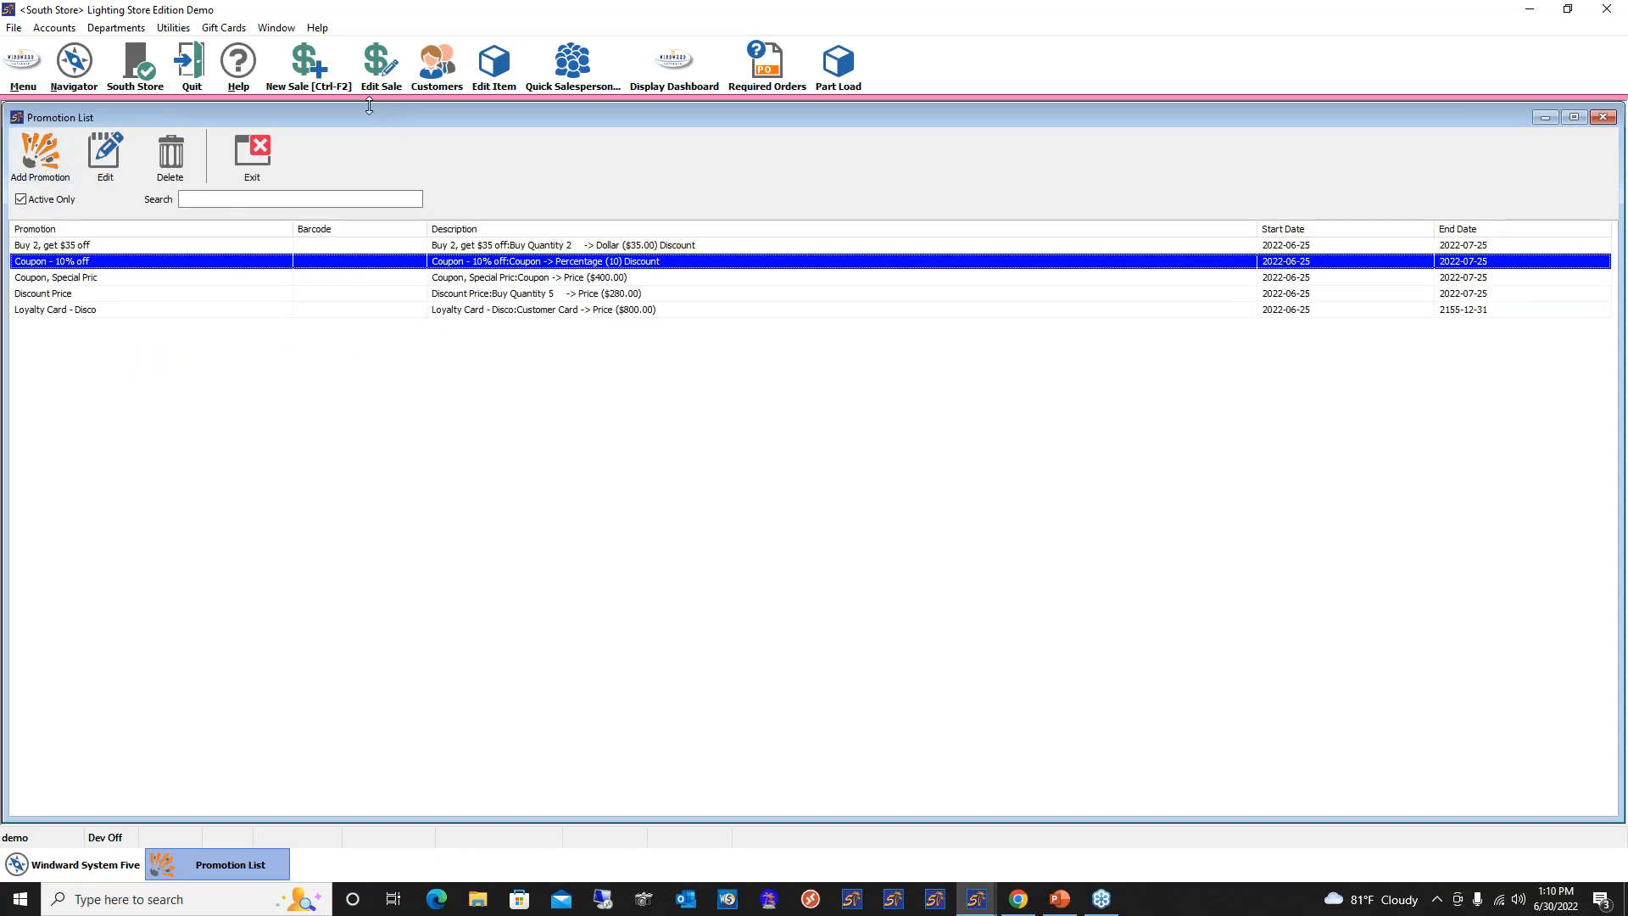
Create a new invoice of type C Cash for the existing customer in the South Store department
left_click(308, 63)
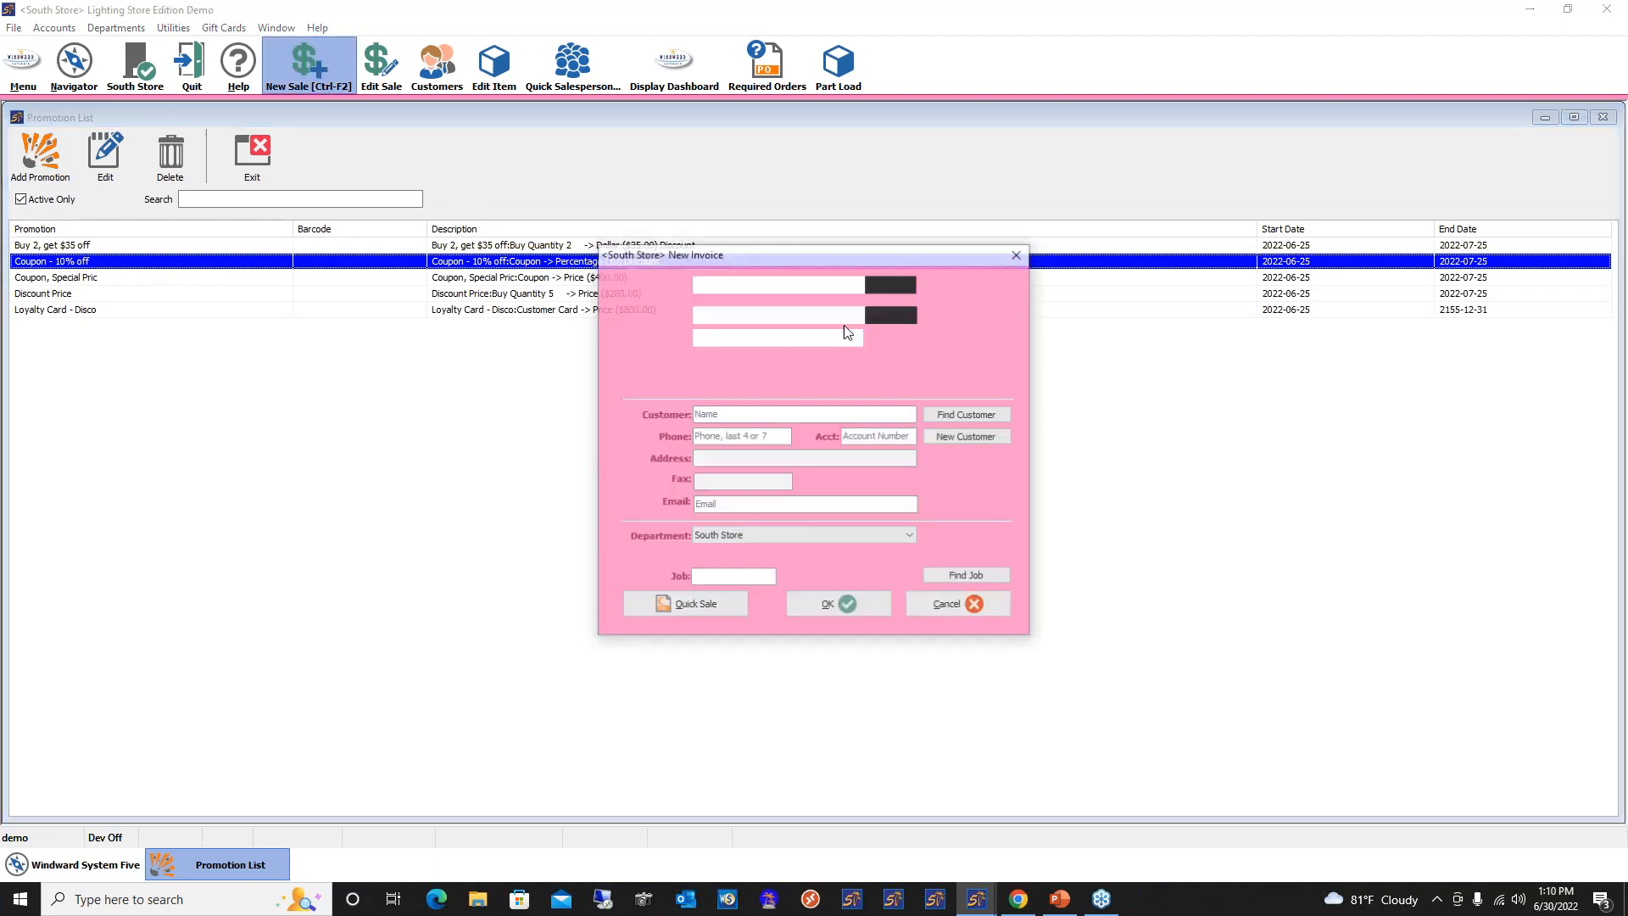
left_click(751, 314)
left_click(738, 335)
left_click(736, 413)
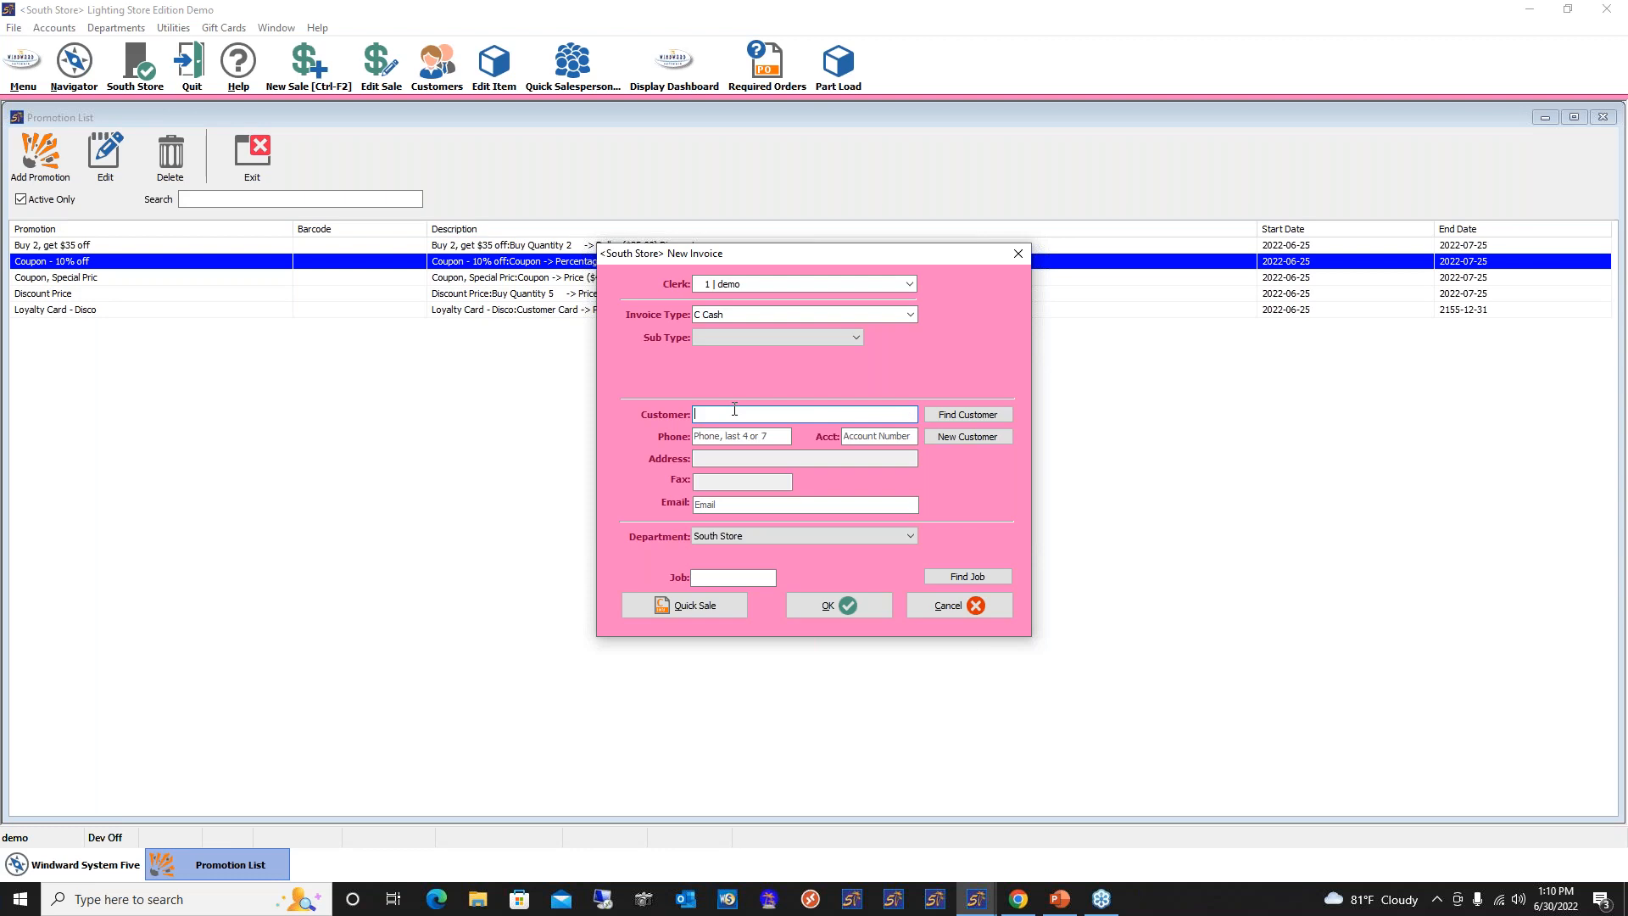
left_click(839, 609)
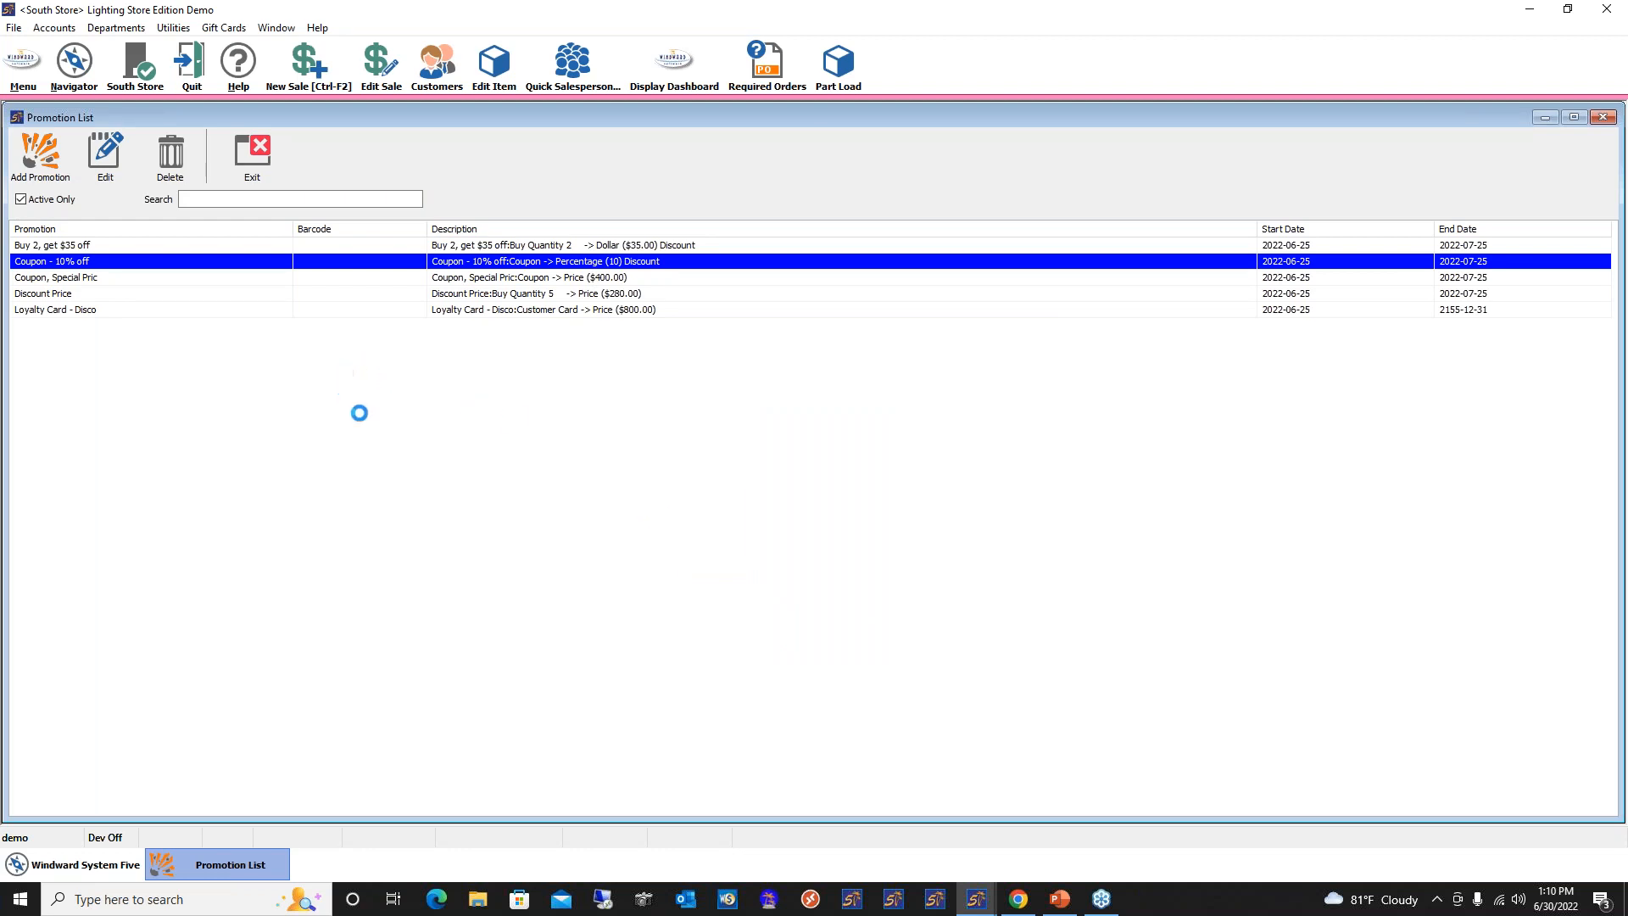
Add item TEST to the invoice without assigning a room keyword
left_click(80, 245)
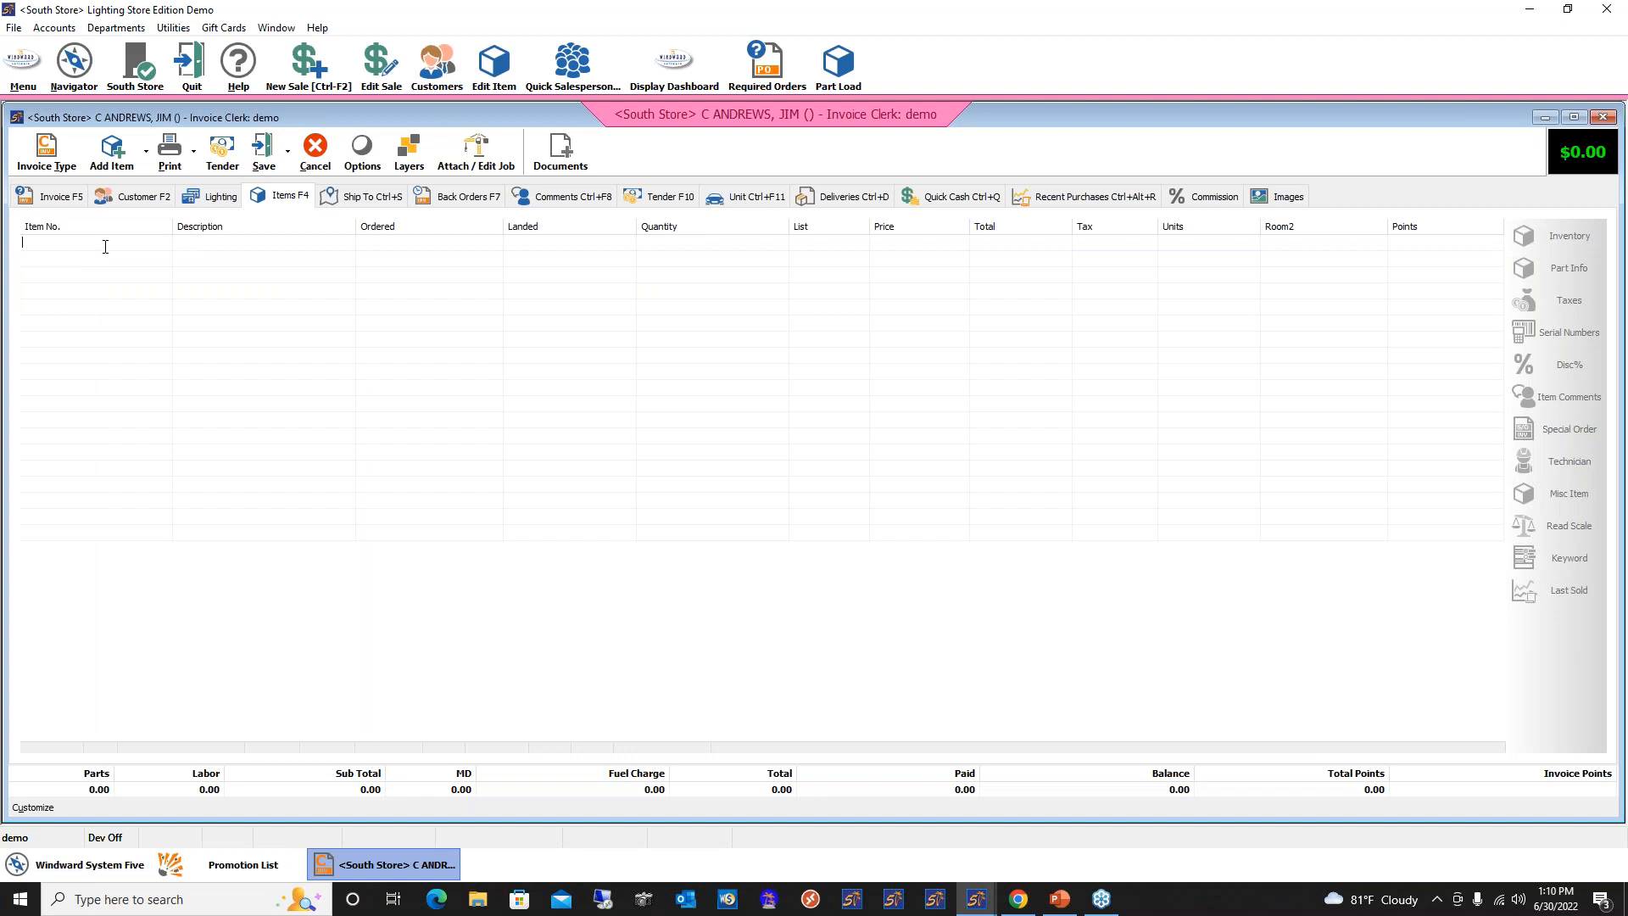
key("Return")
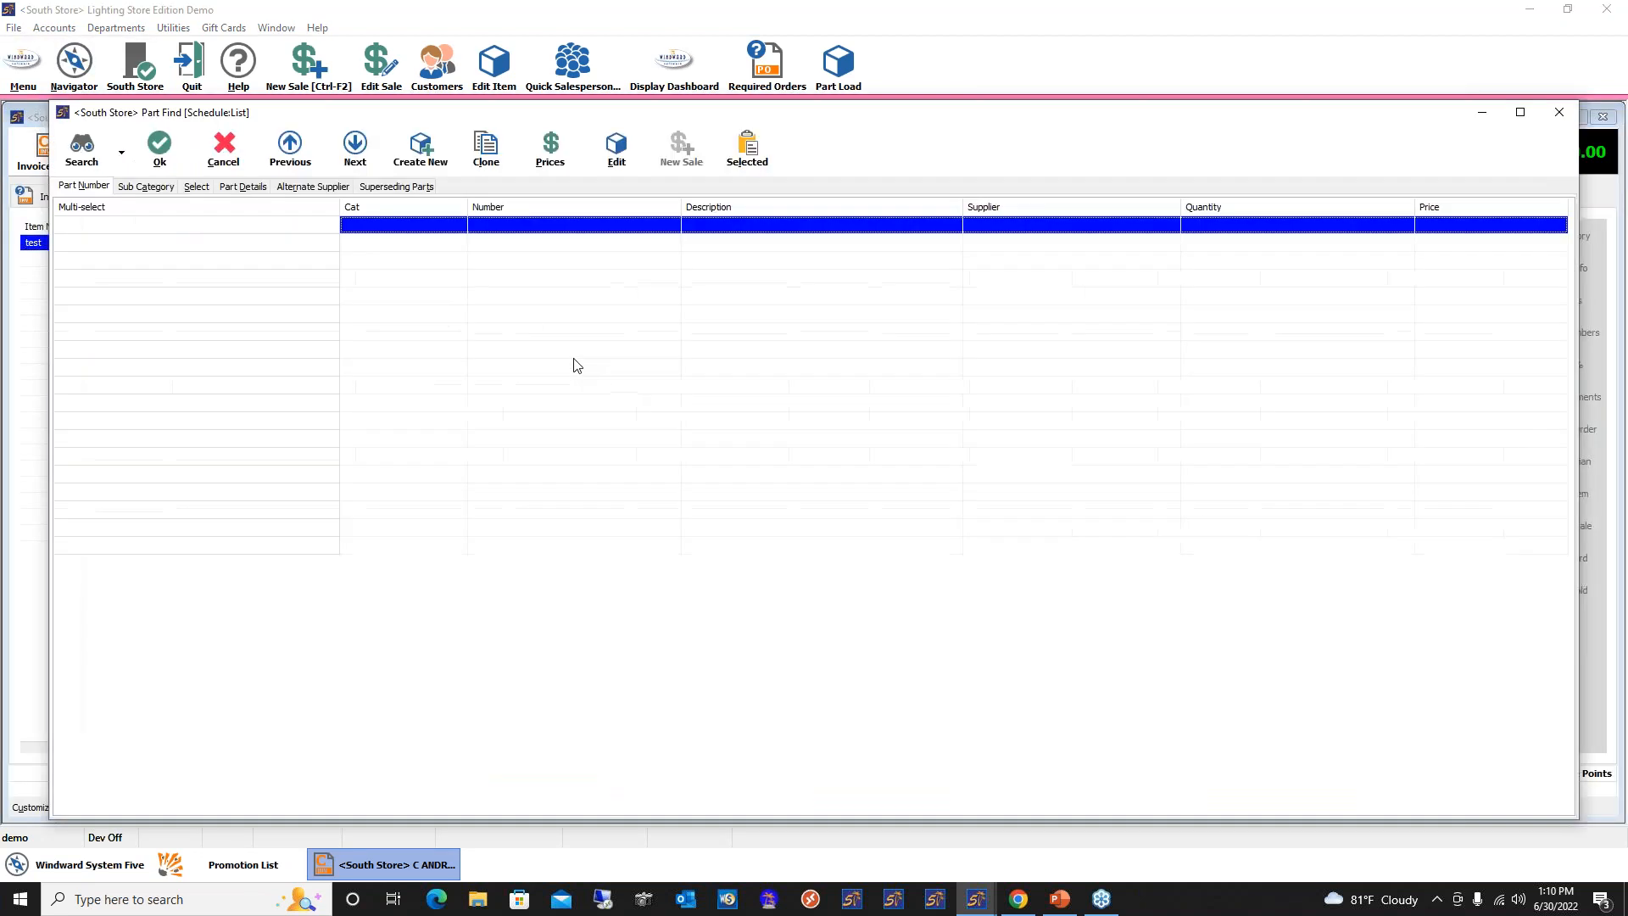
left_click(158, 149)
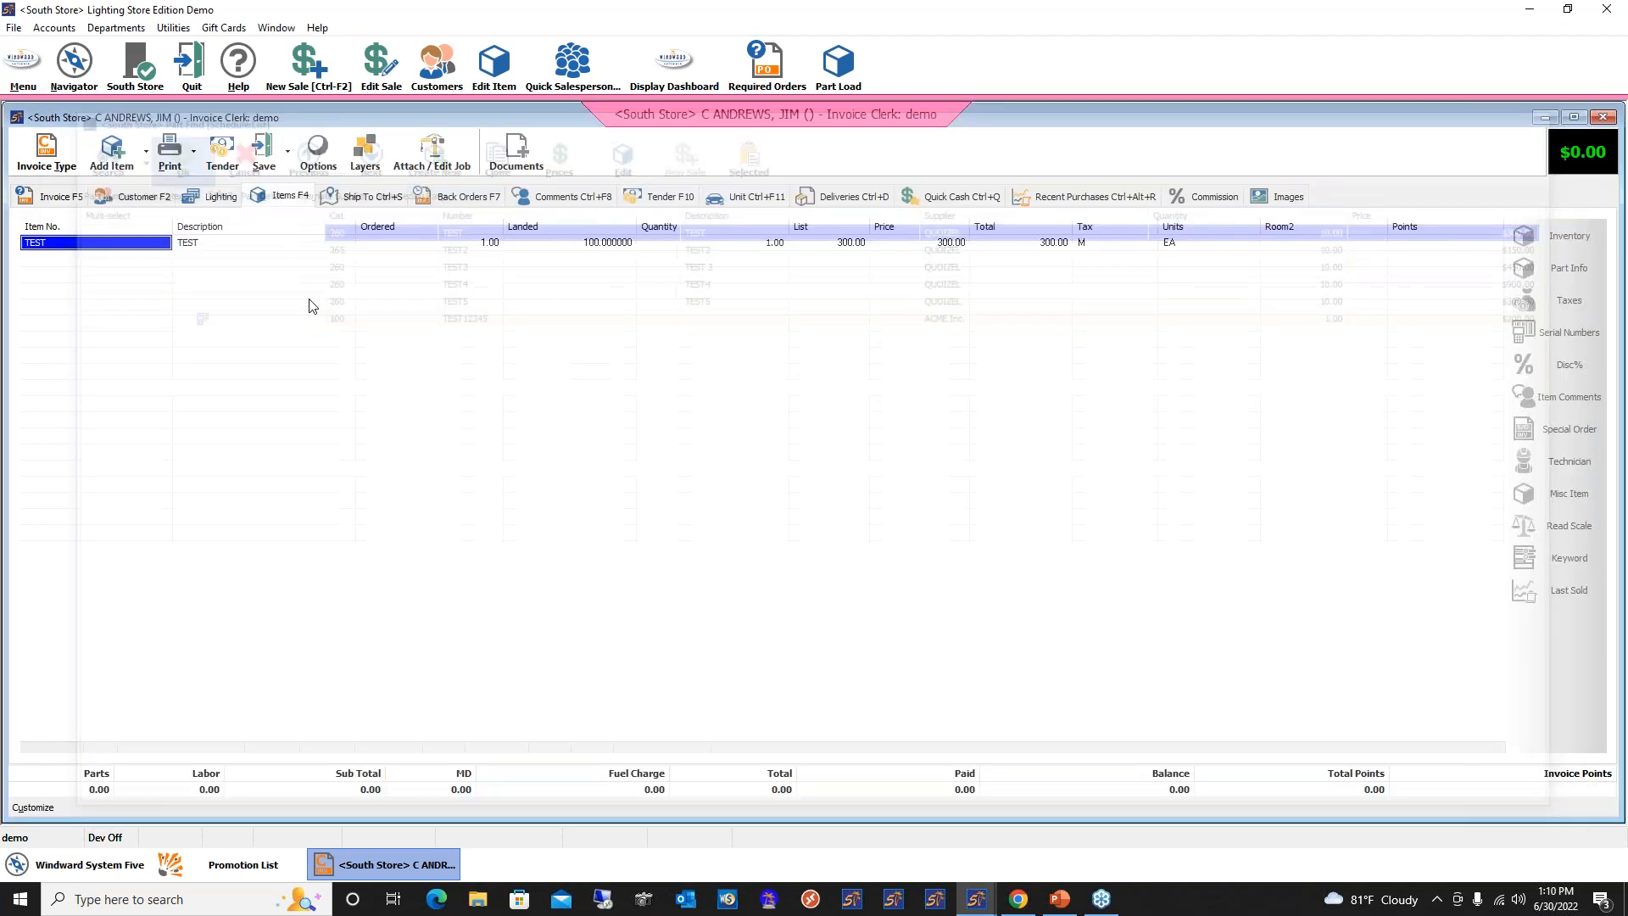
left_click(882, 582)
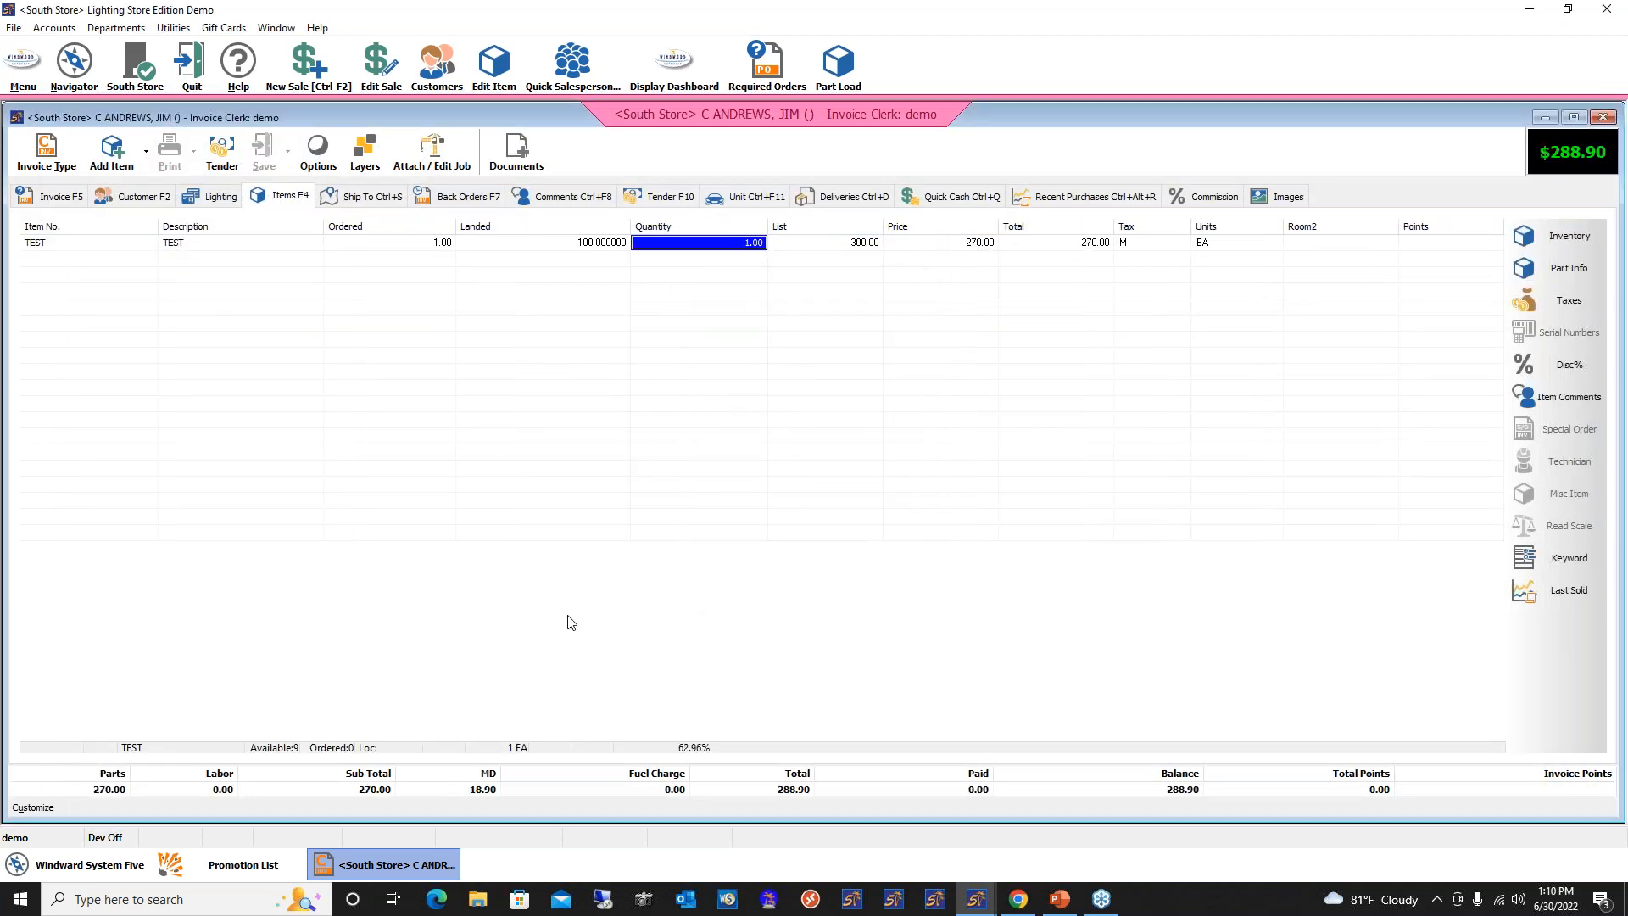
Review the Coupon - 10% off promotion's details and inventory items again, and return to the open invoice
left_click(263, 865)
left_click(53, 263)
double_click(52, 263)
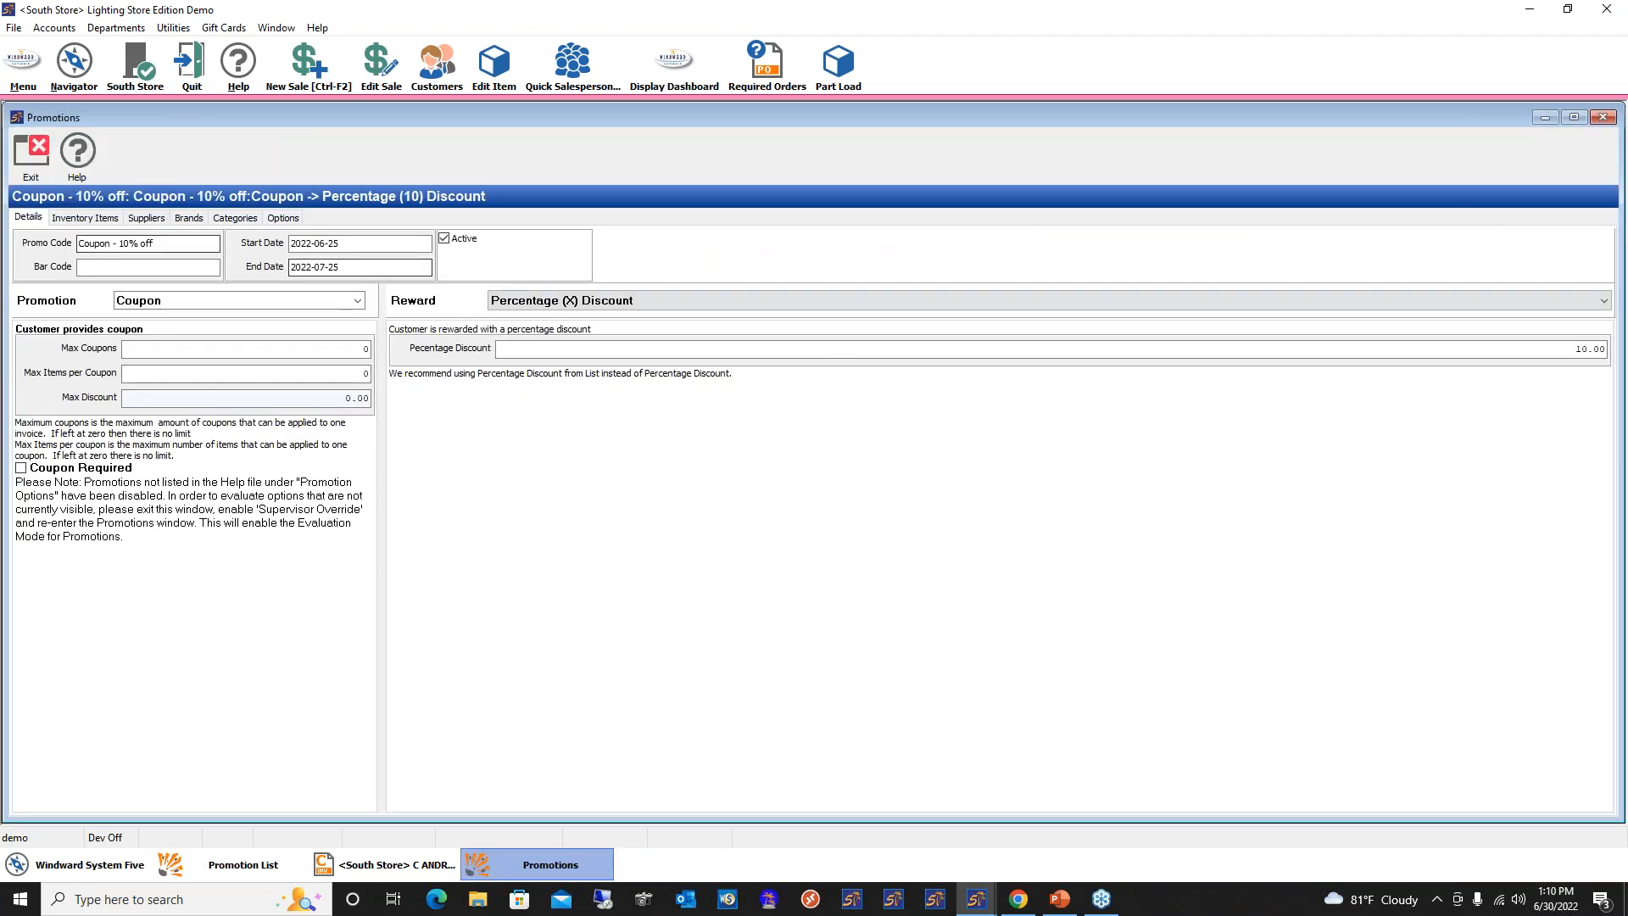
left_click(85, 218)
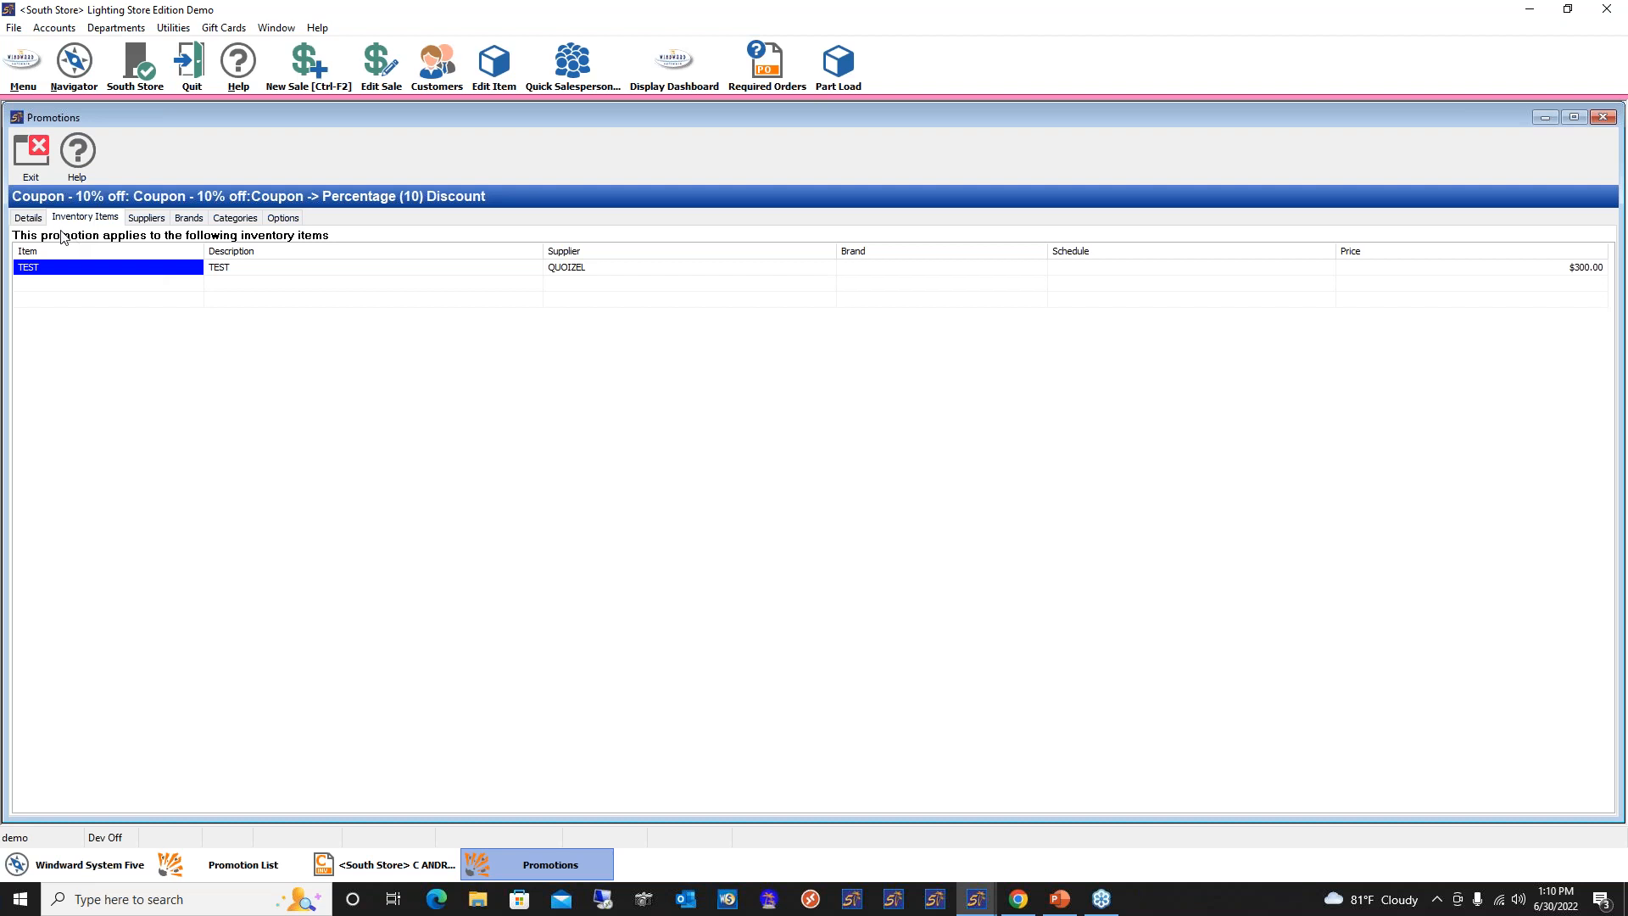
left_click(29, 218)
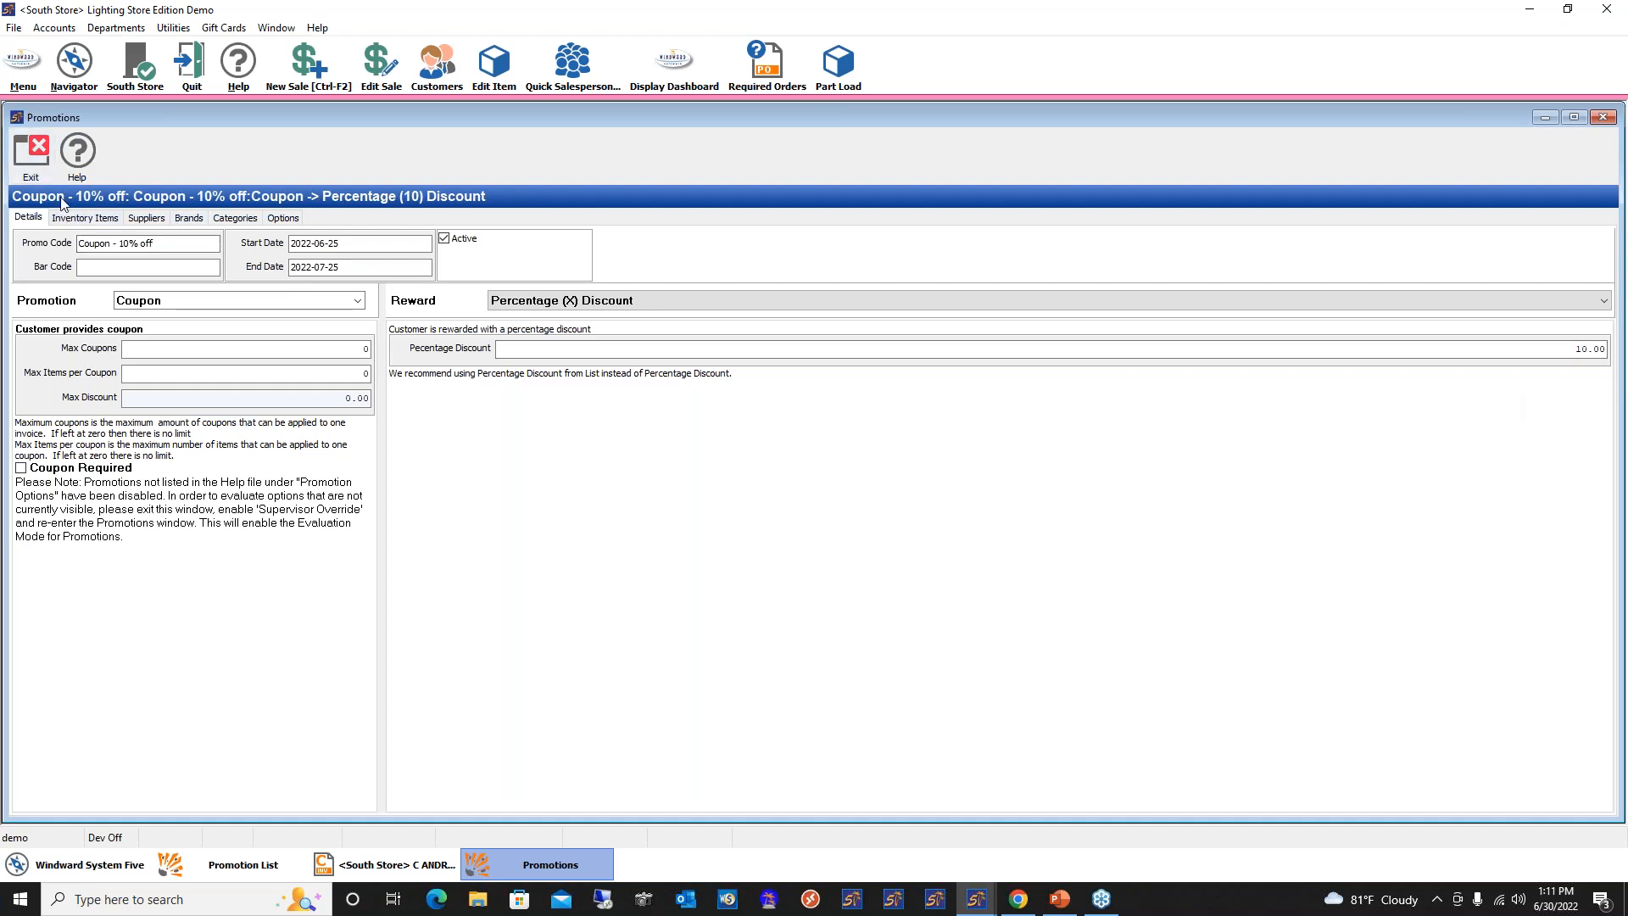
left_click(30, 154)
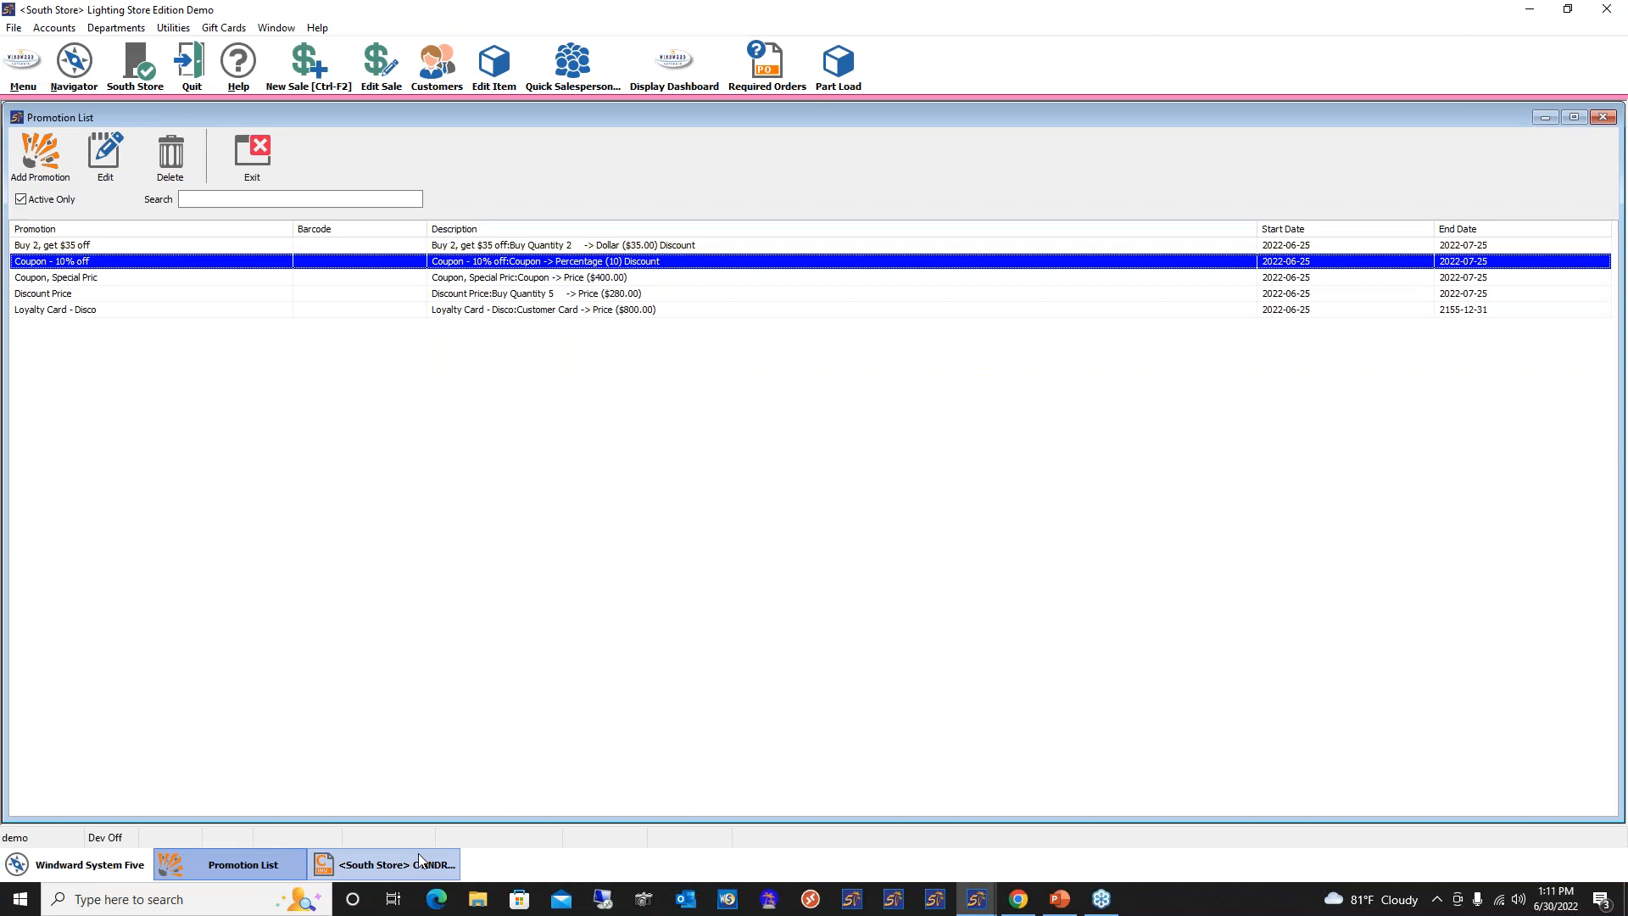
left_click(418, 863)
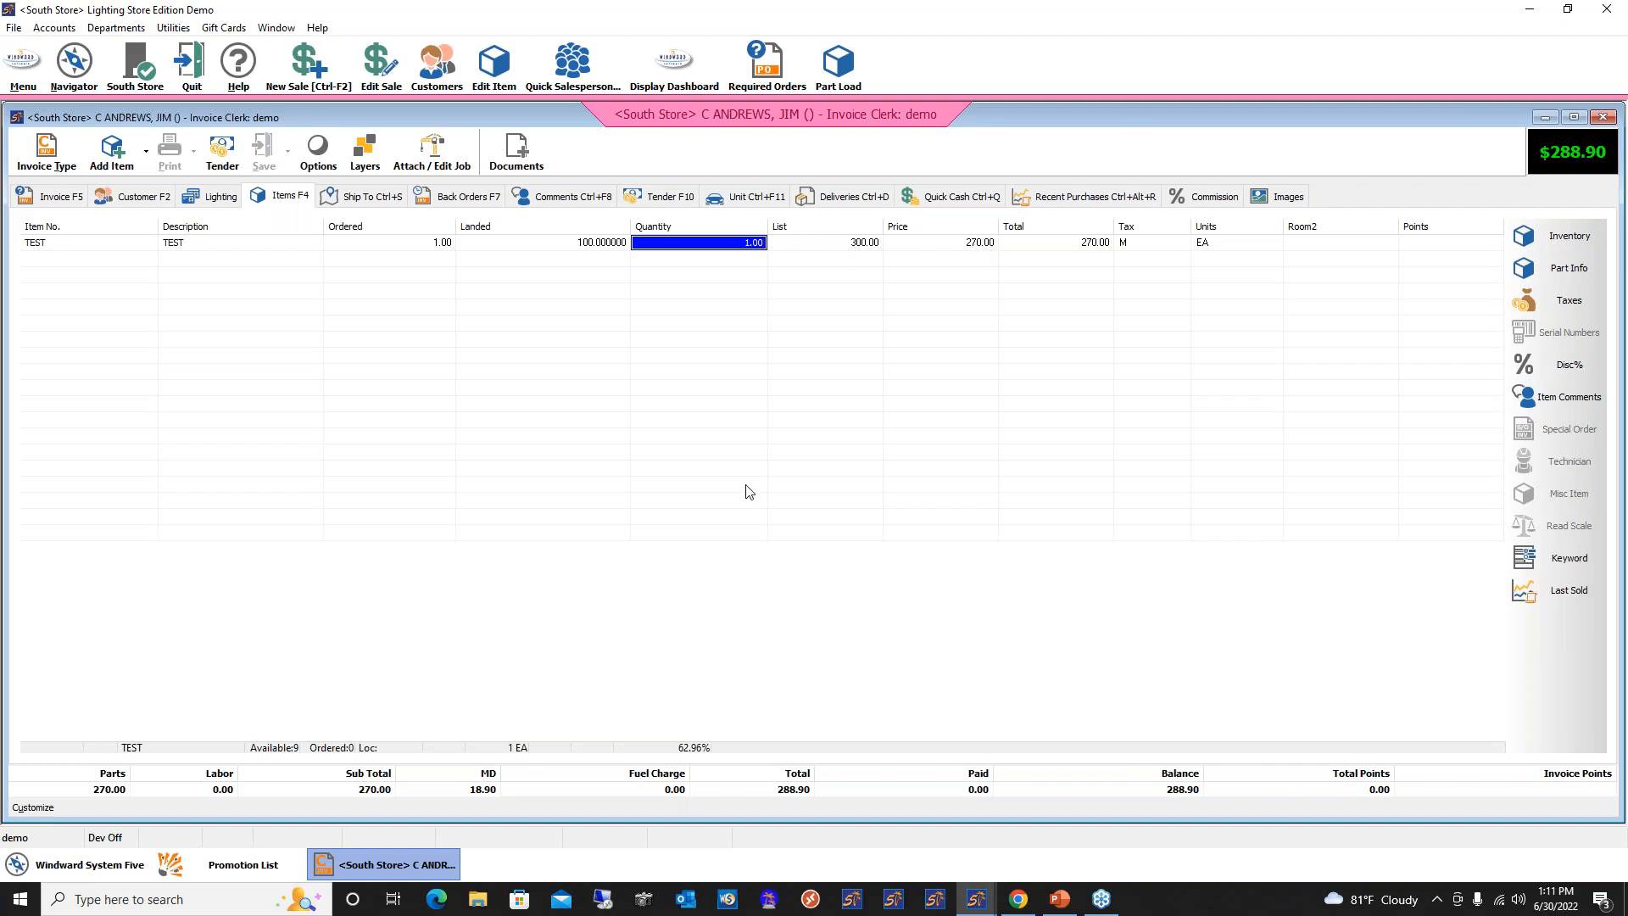
Remove the TEST line from the invoice and delete the whole invoice
right_click(678, 247)
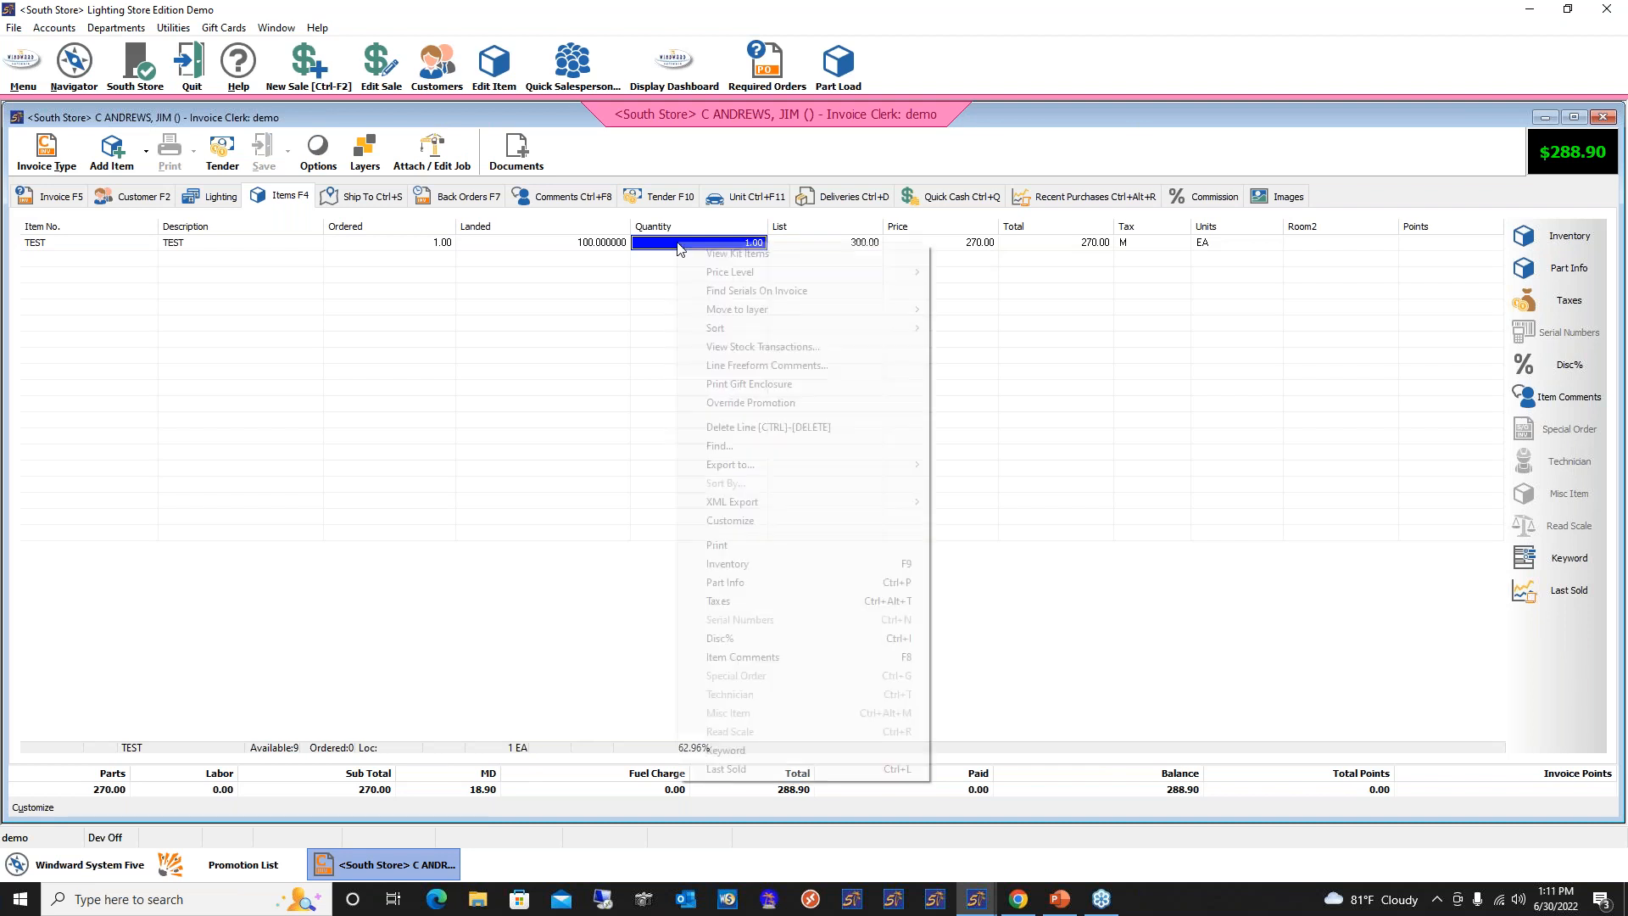
left_click(771, 433)
key("F5")
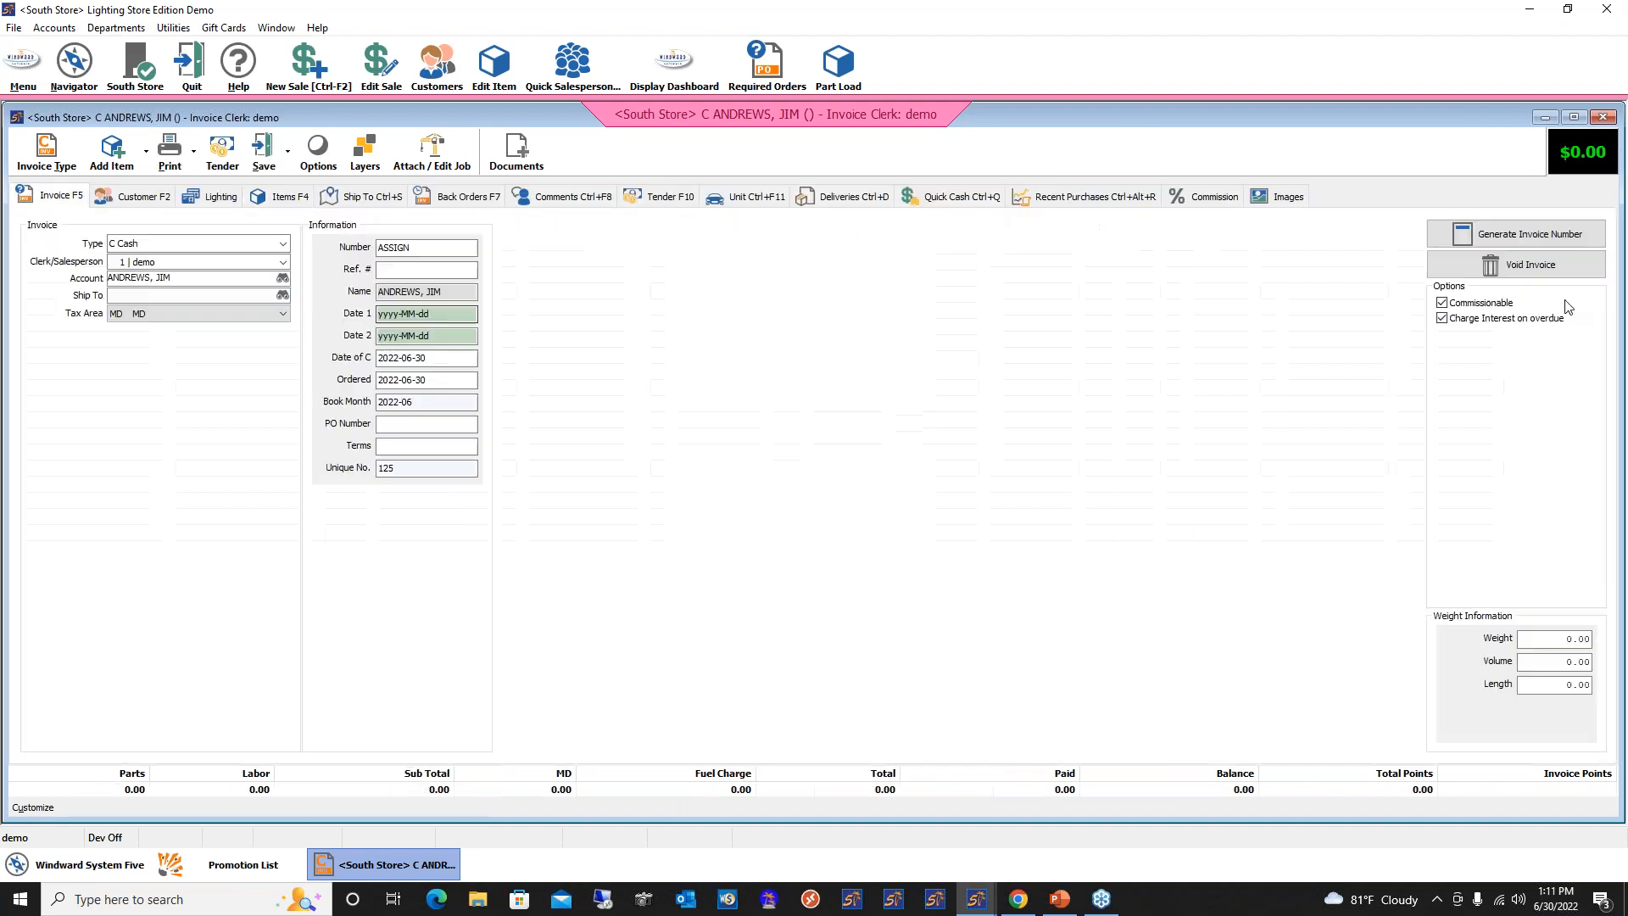
left_click(1545, 269)
left_click(716, 485)
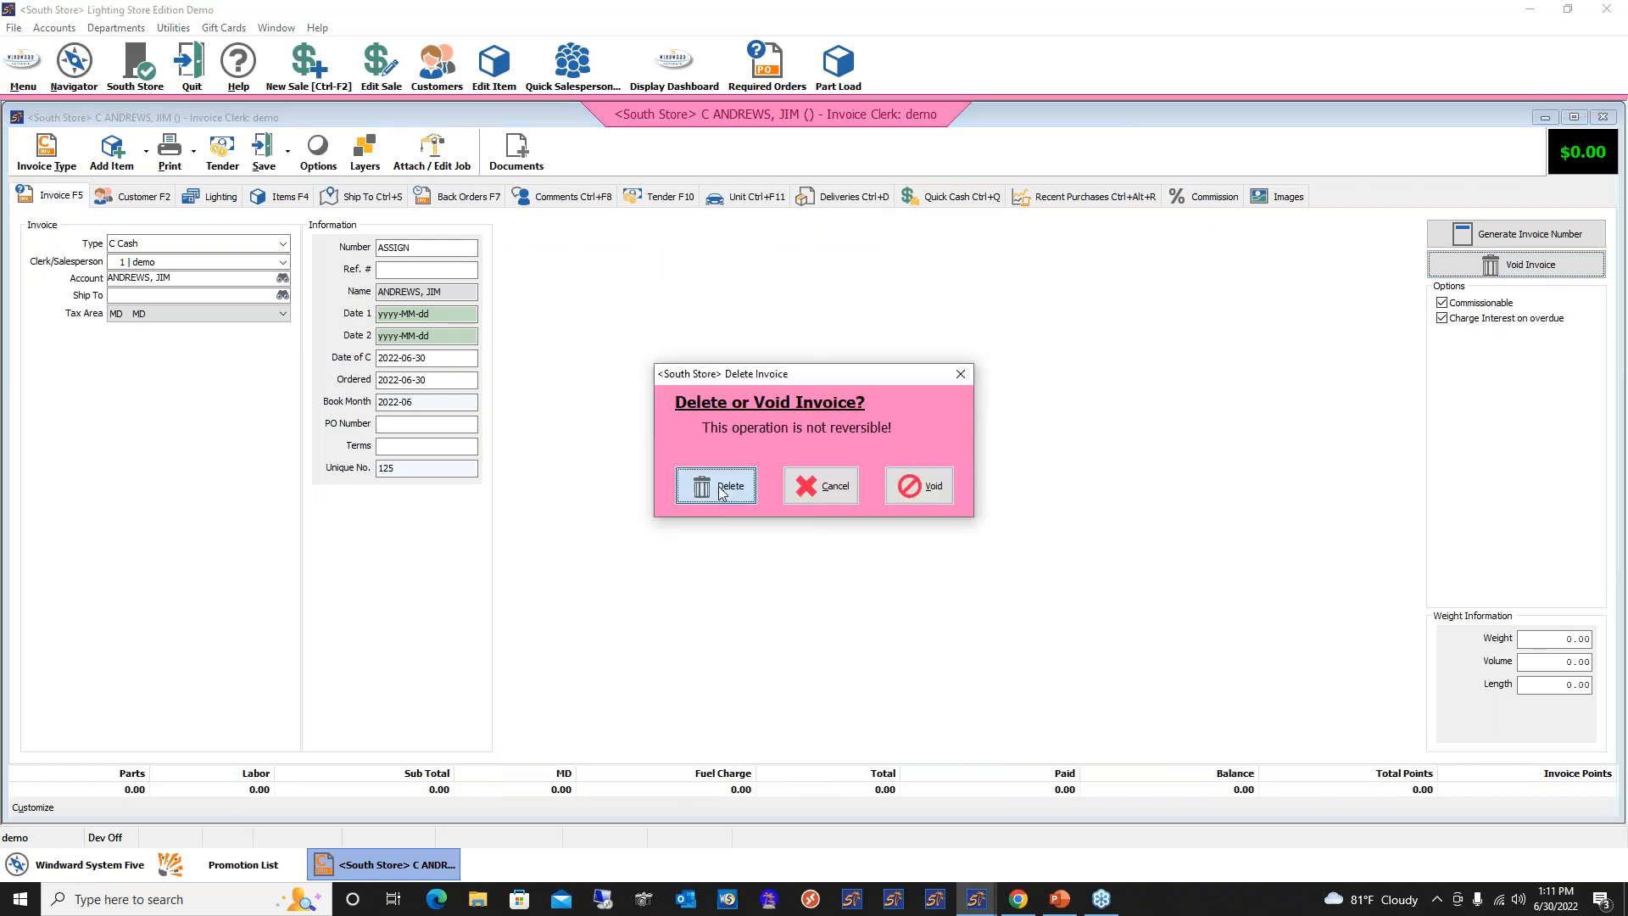
Check the Supported Promotions slide in PowerPoint, and review the Coupon, Special Pric promotion's details and inventory items in System Five
left_click(1061, 902)
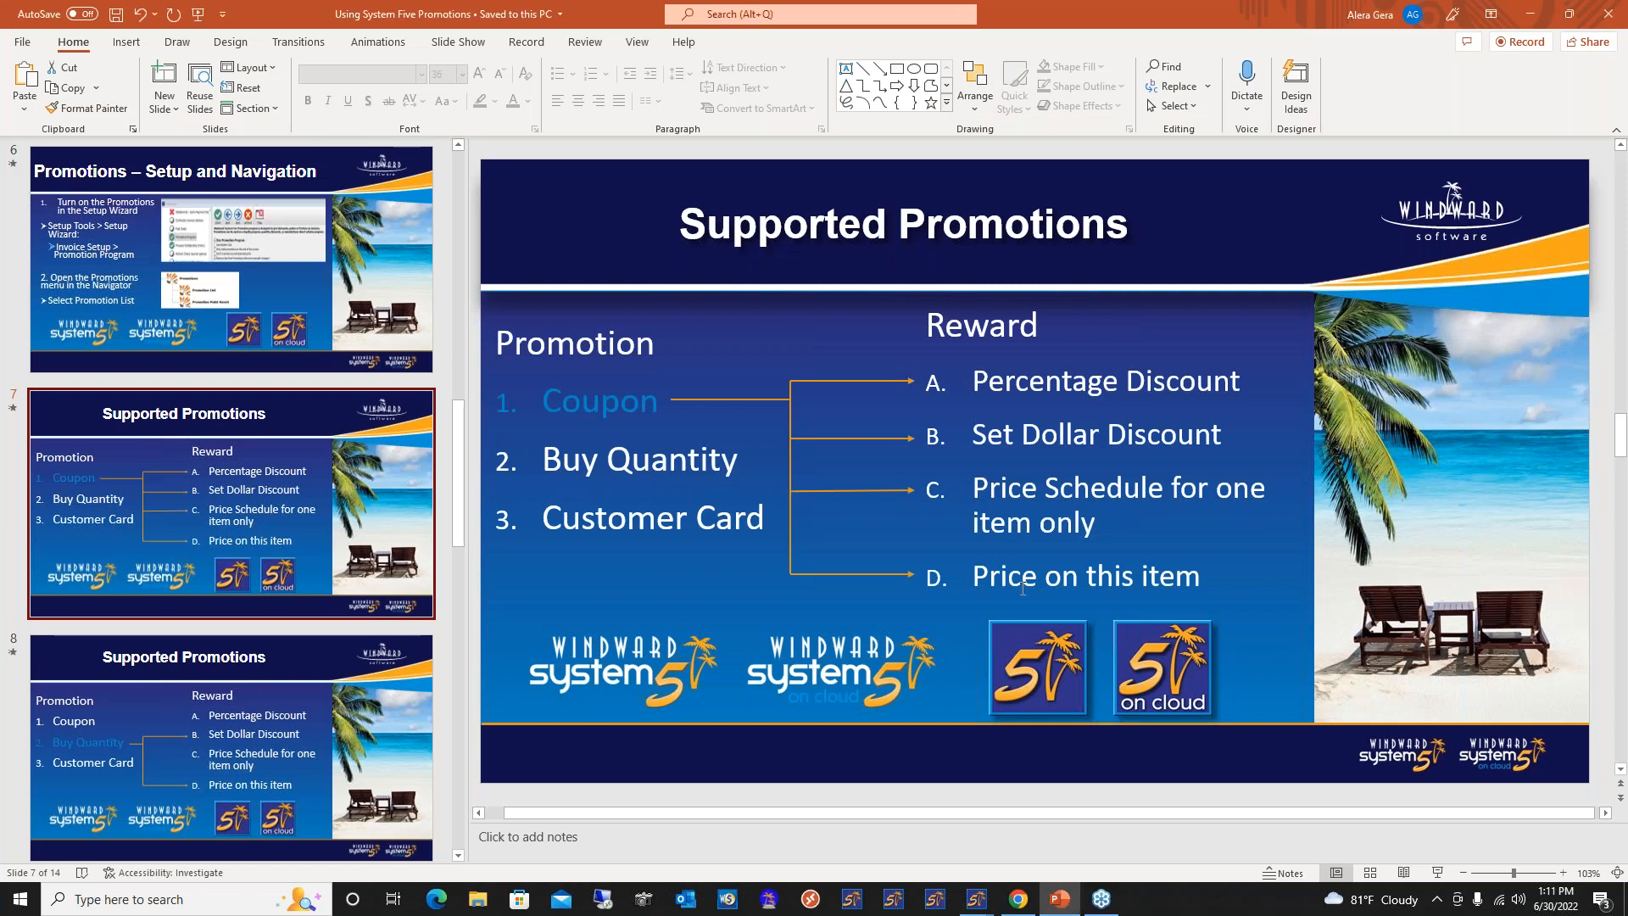
left_click(979, 903)
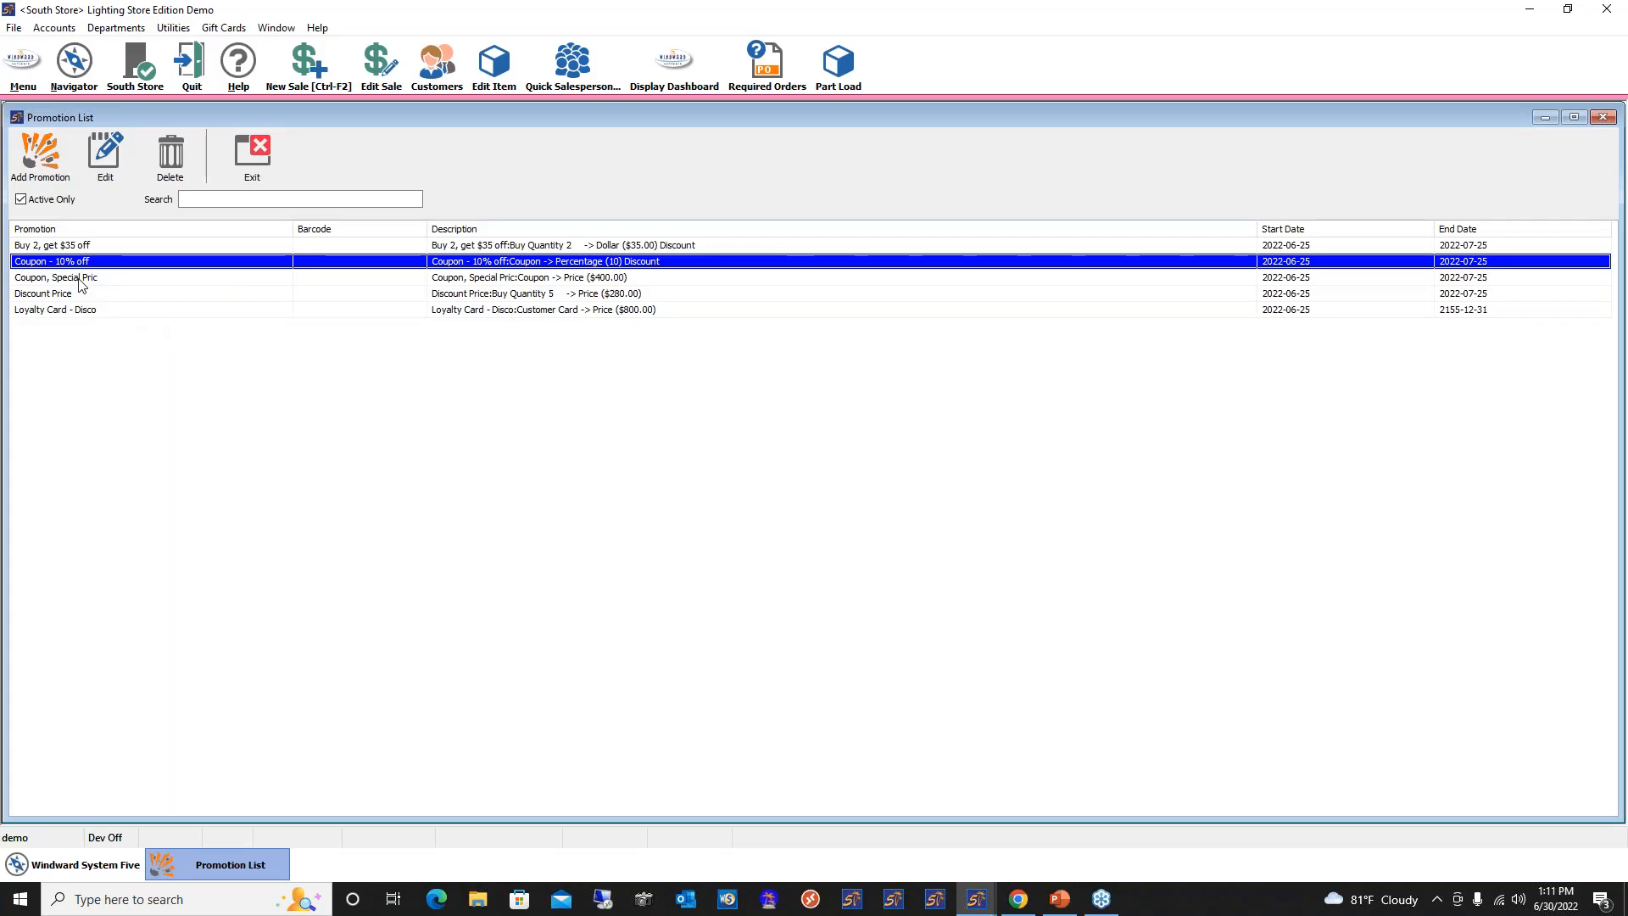
left_click(79, 279)
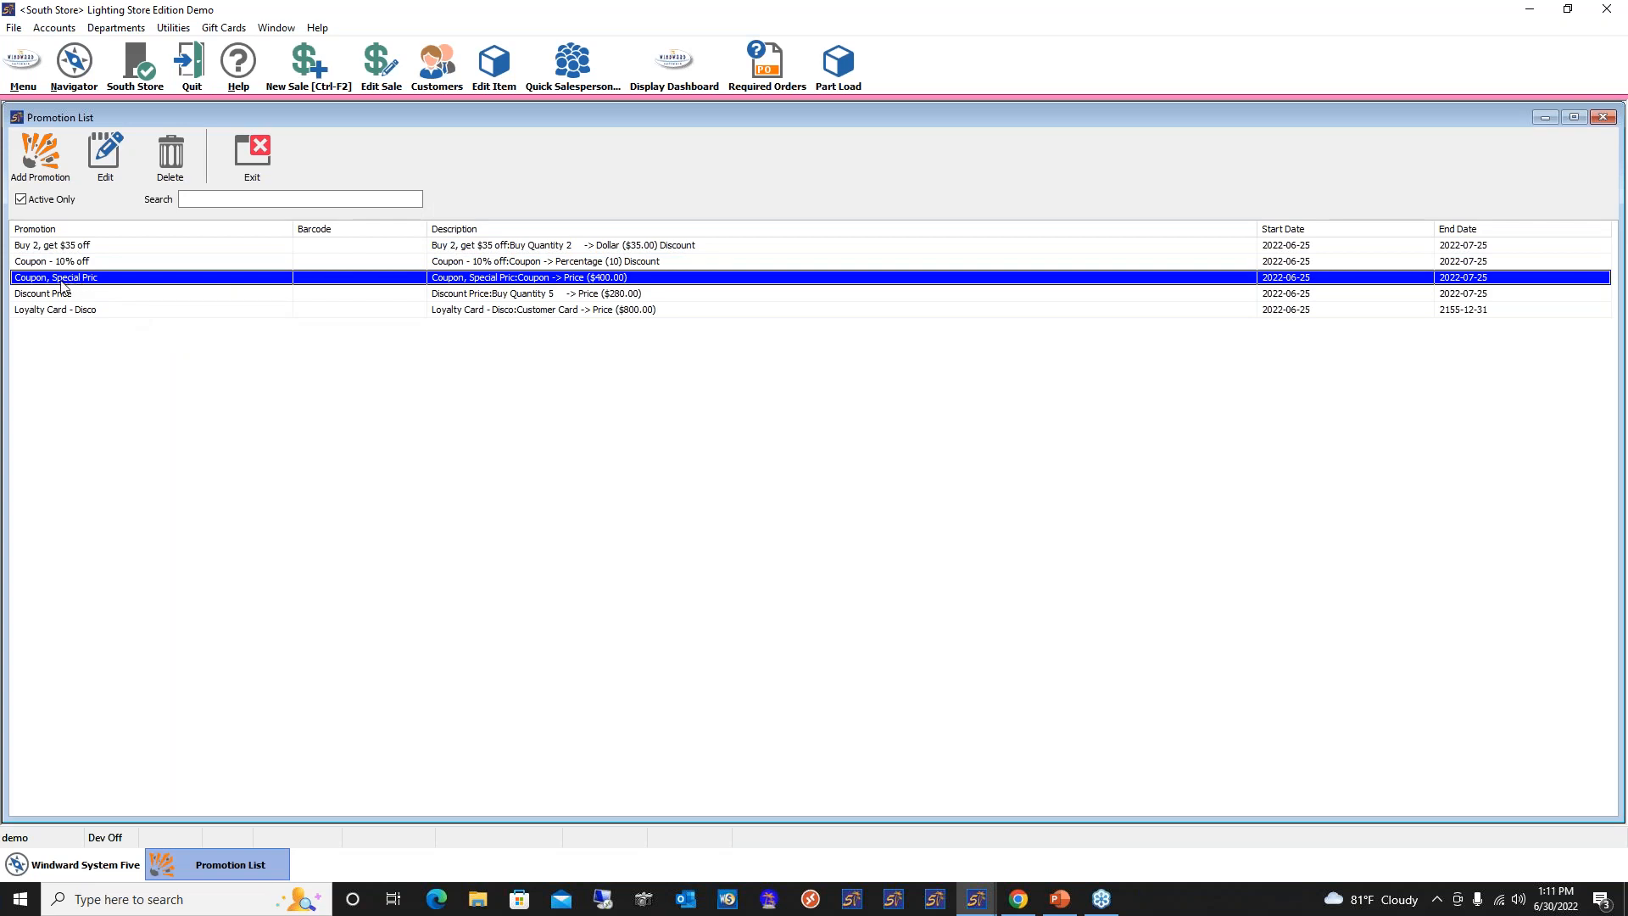
double_click(90, 283)
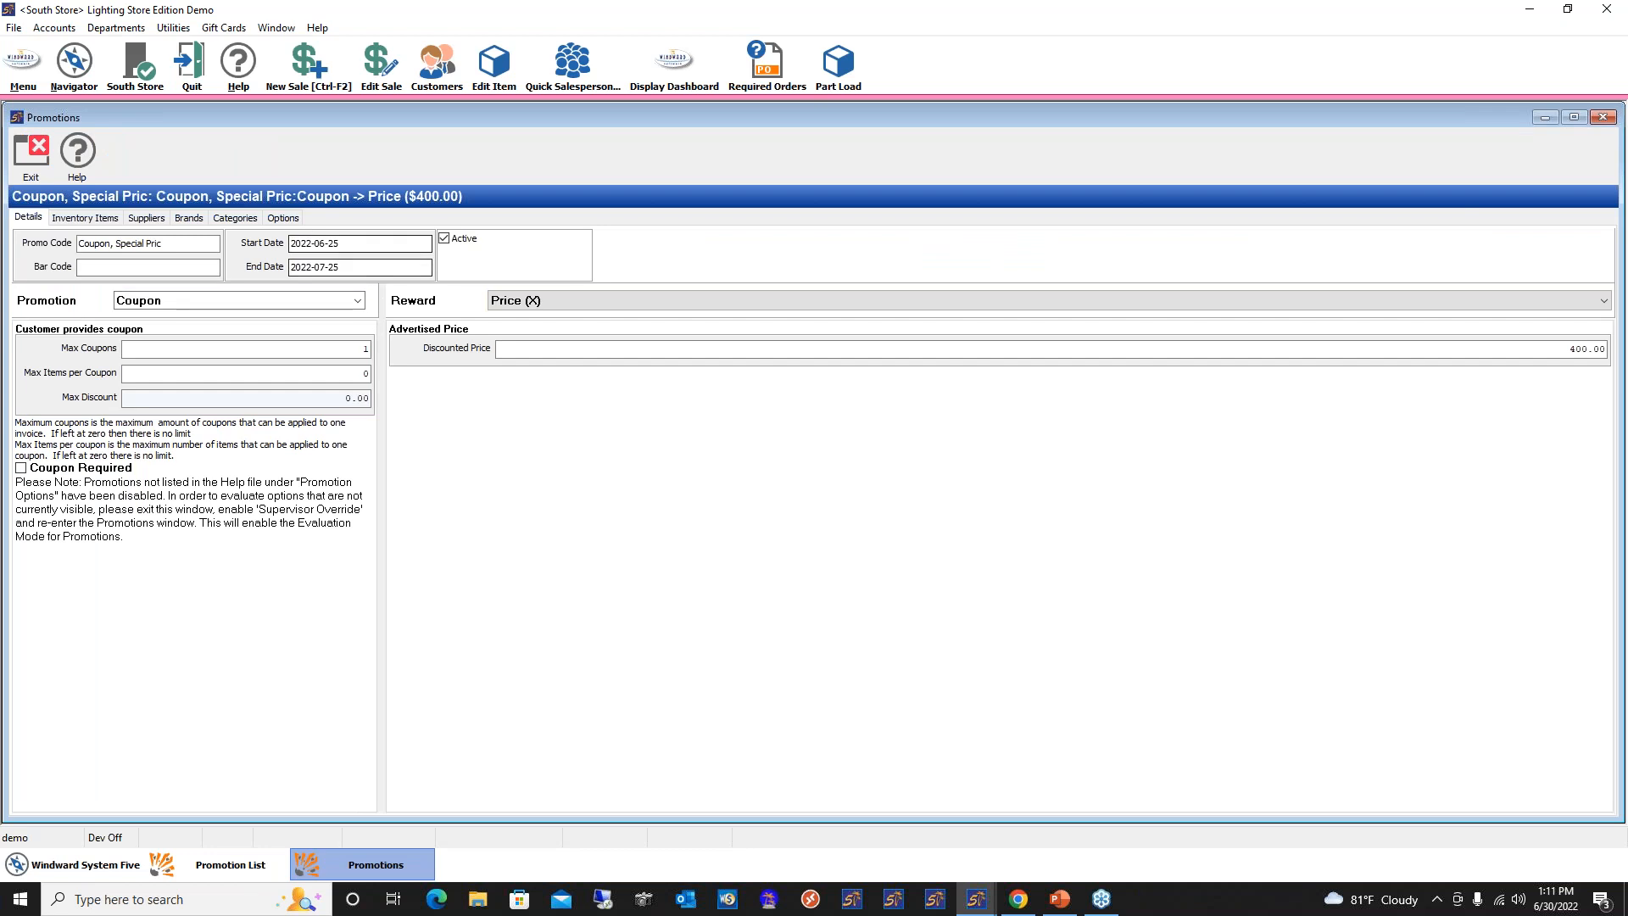
left_click(145, 267)
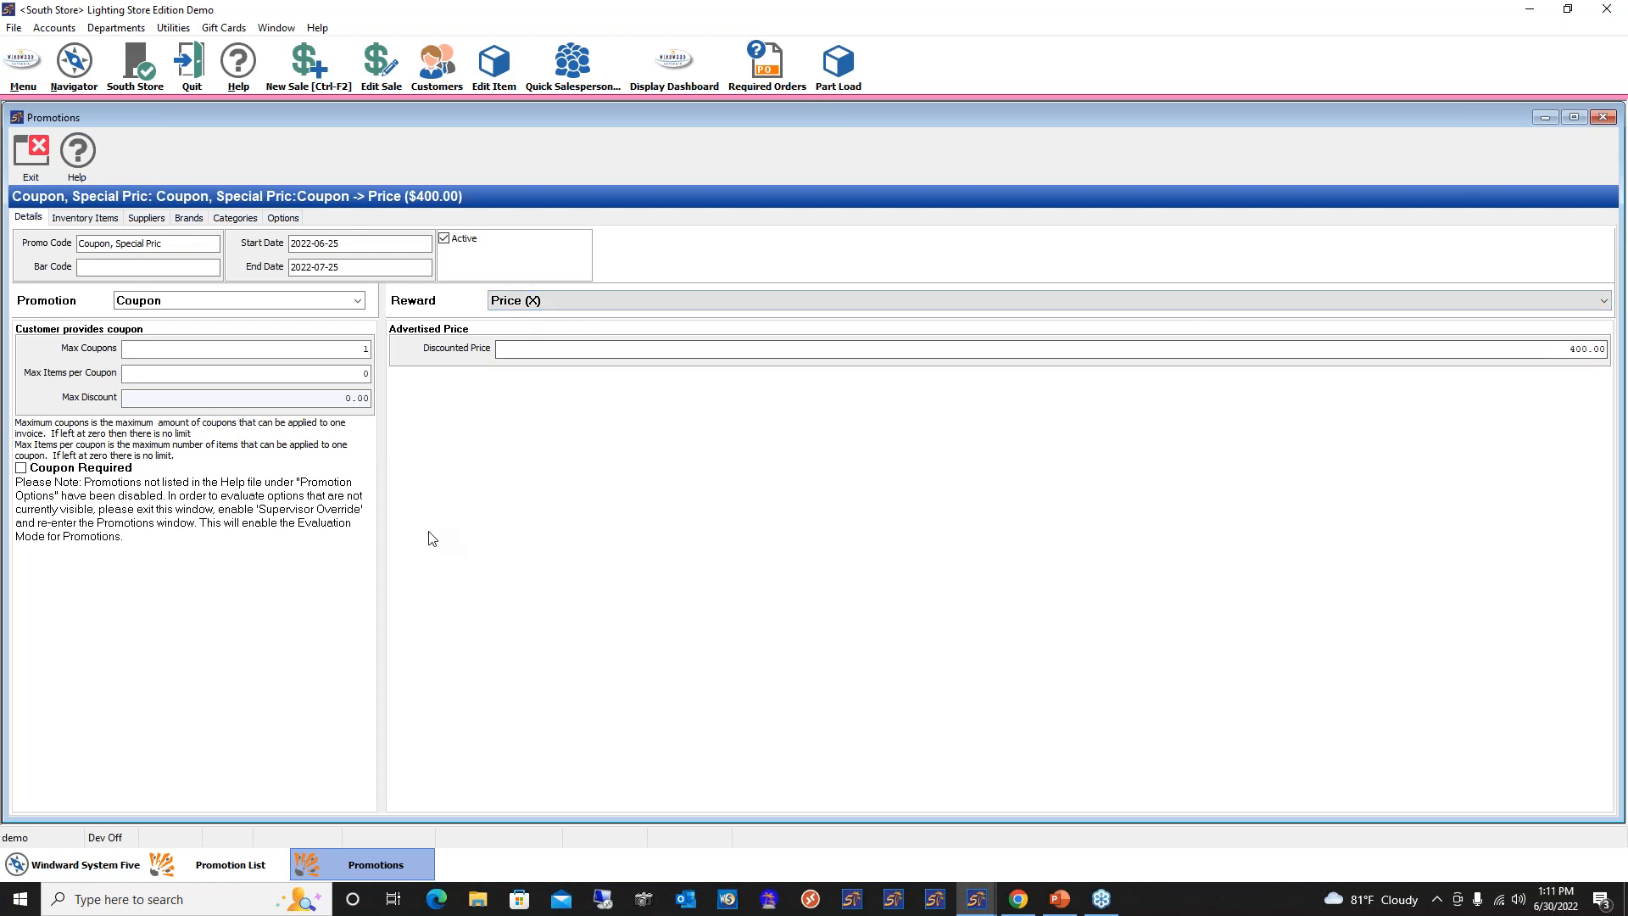
left_click(87, 218)
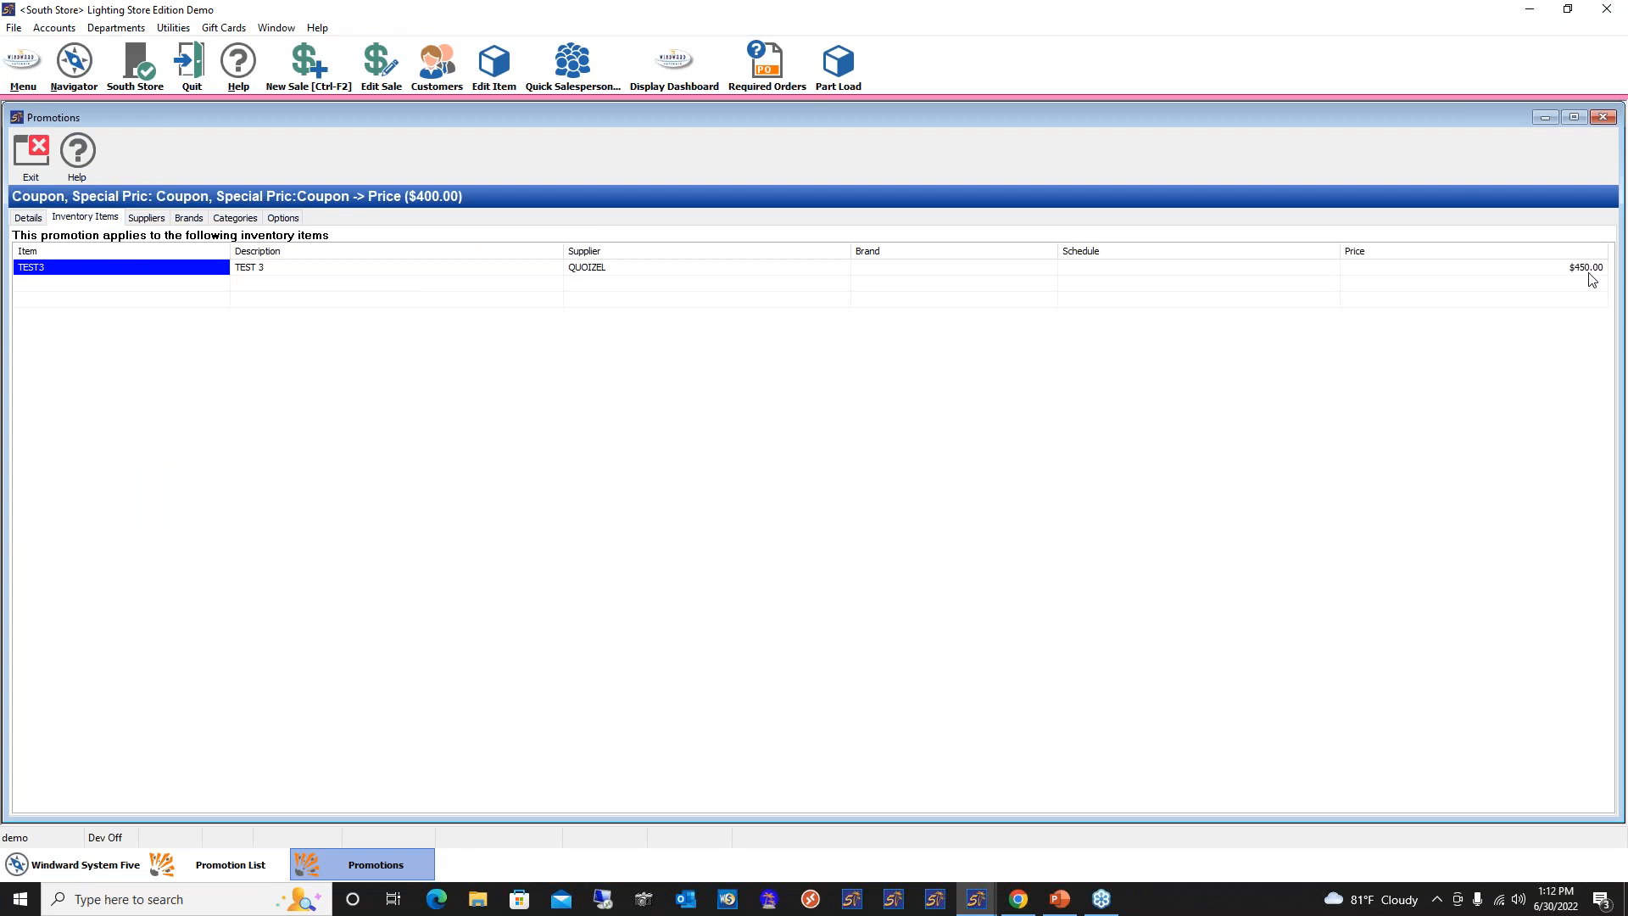
left_click(34, 221)
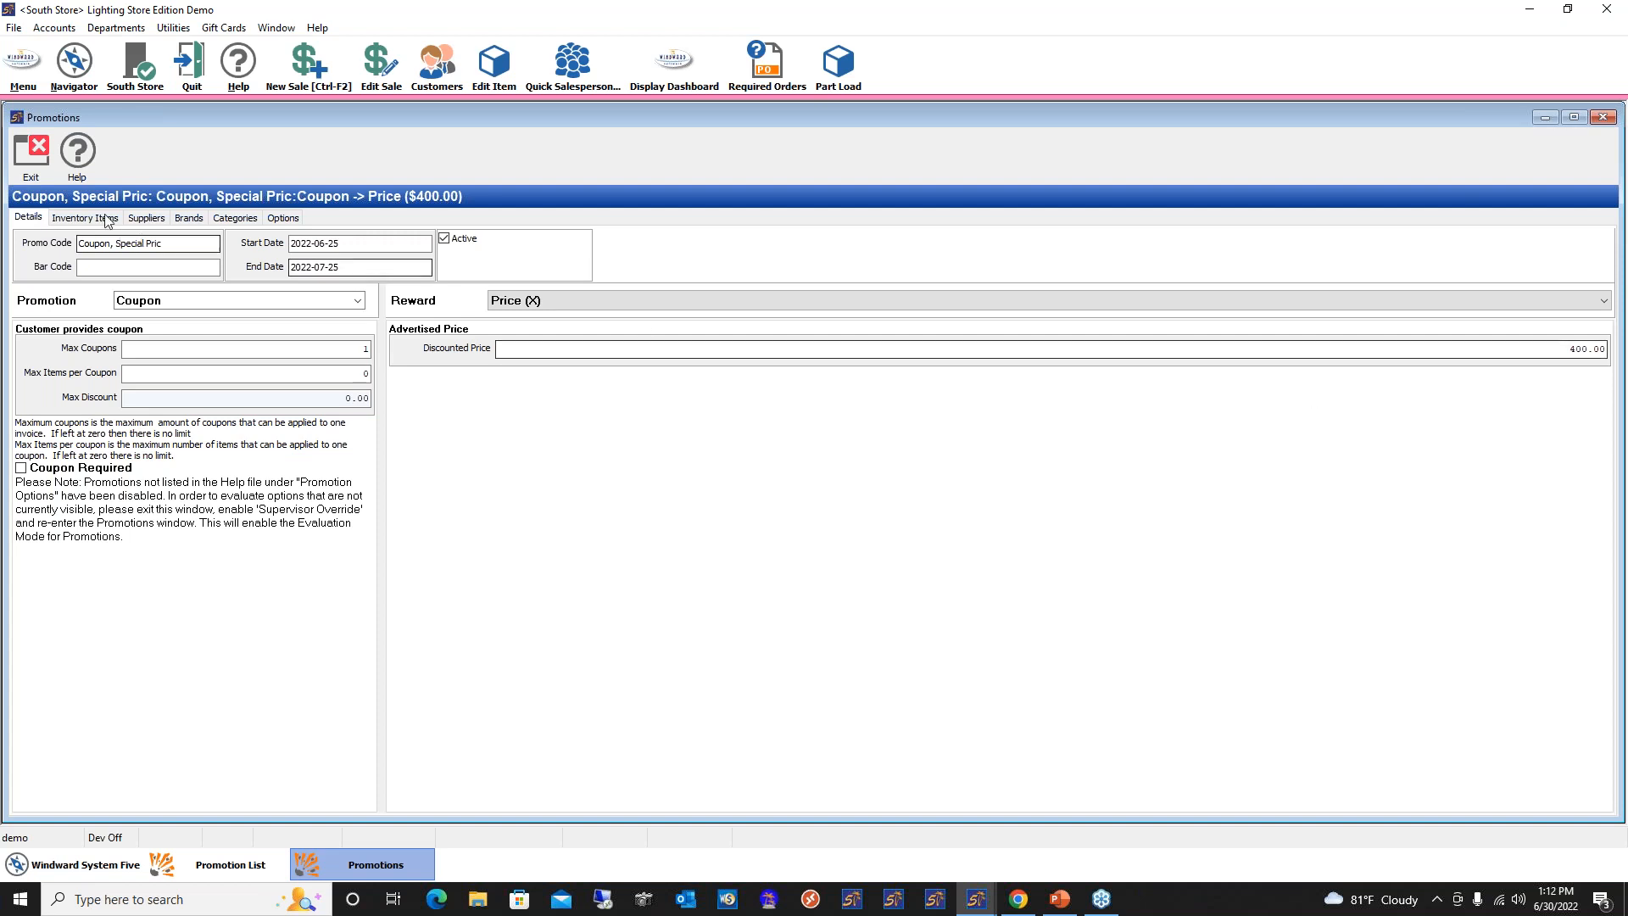
left_click(46, 170)
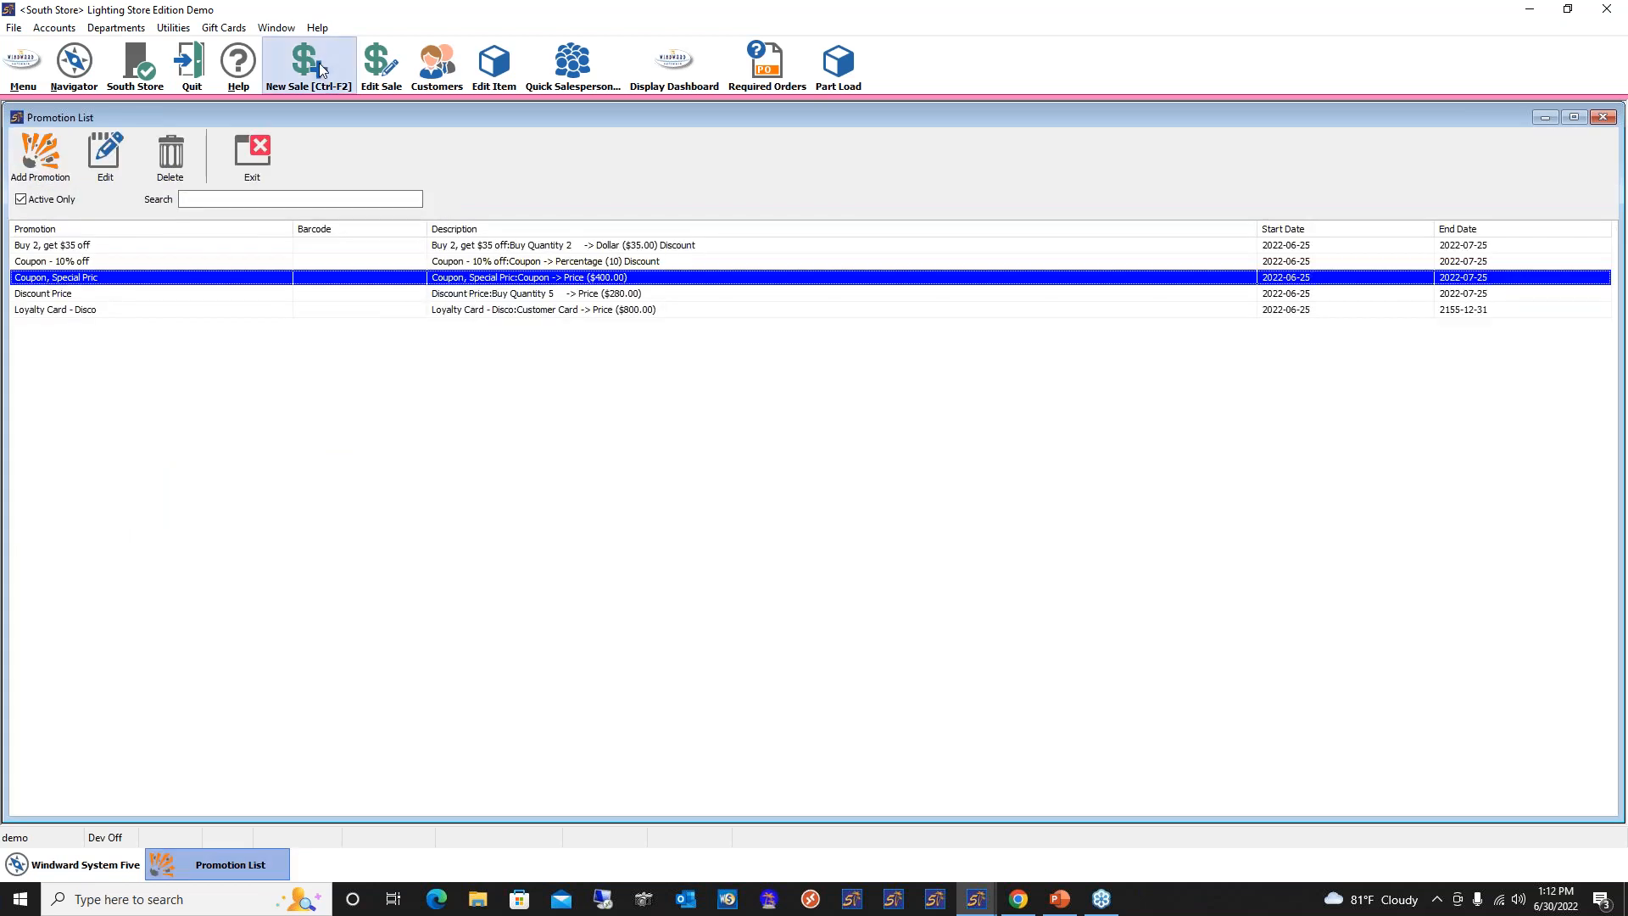
Create another new invoice of type C Cash for the same customer in the South Store department
key("ctrl+F2")
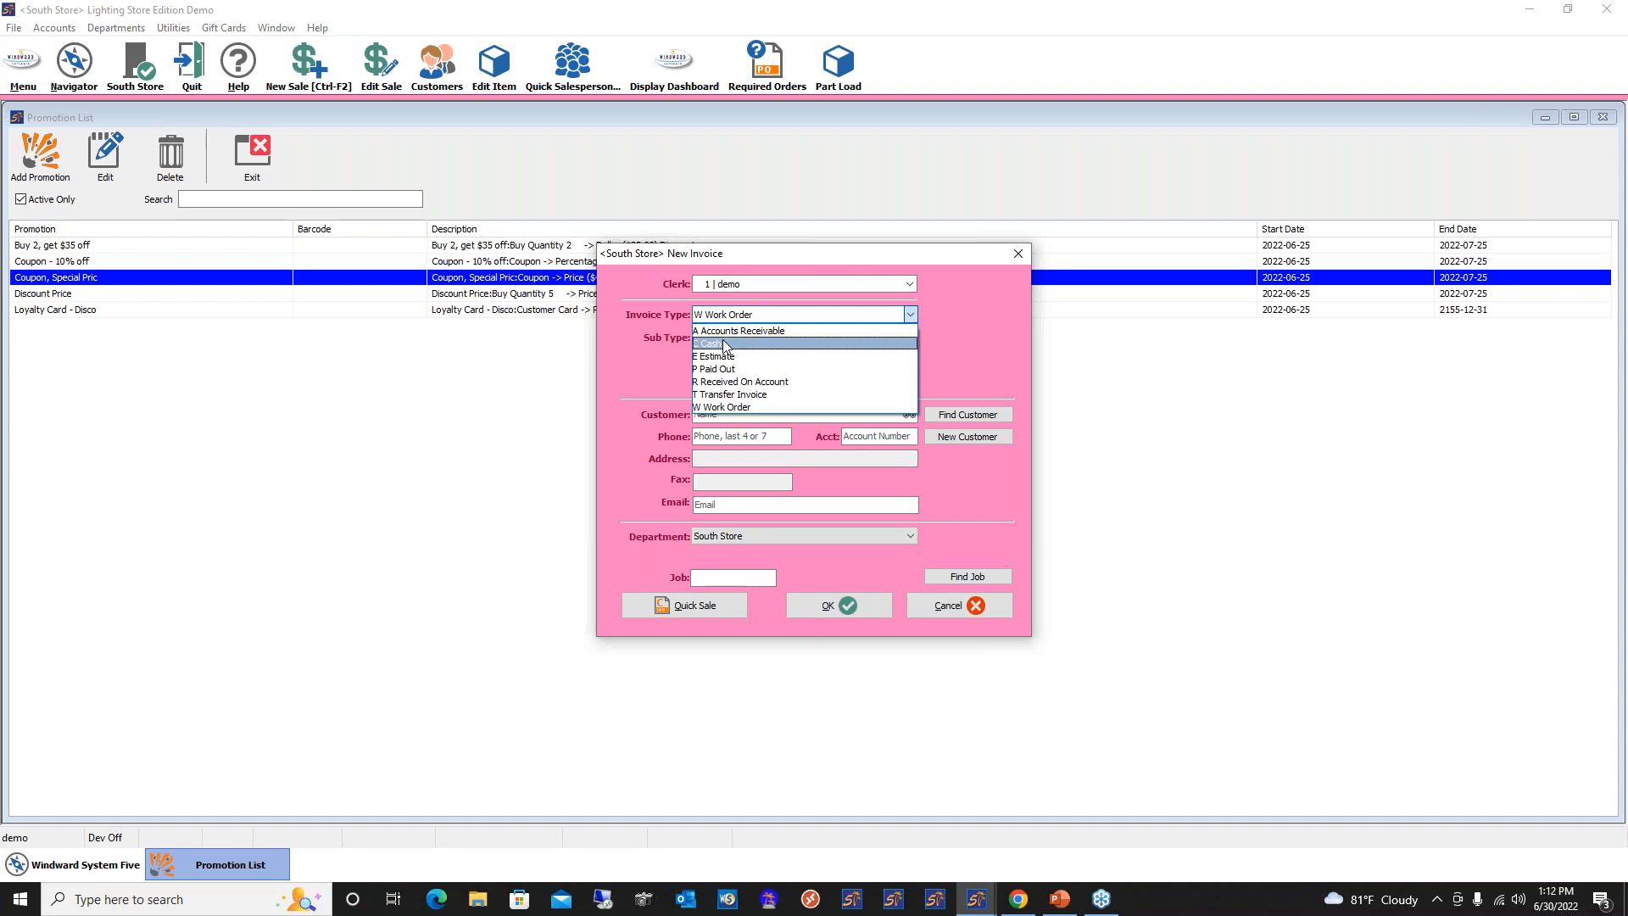
left_click(723, 414)
key("F5")
left_click(845, 602)
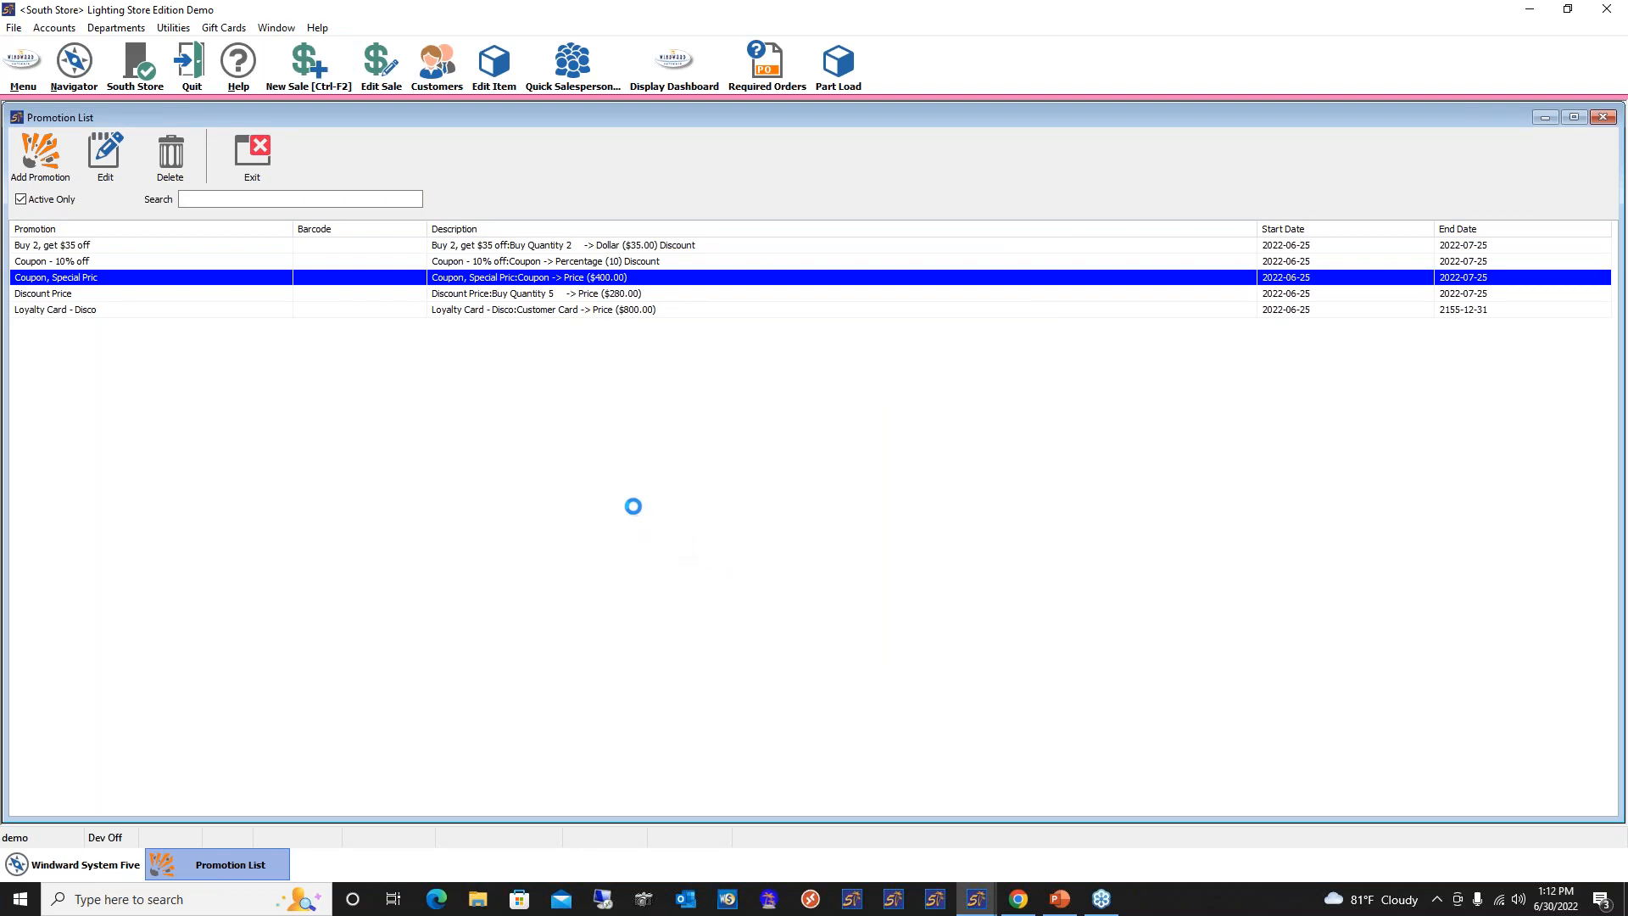
Look up which inventory item the Coupon, Special Pric promotion applies to, and close the promotion
left_click(243, 864)
double_click(213, 283)
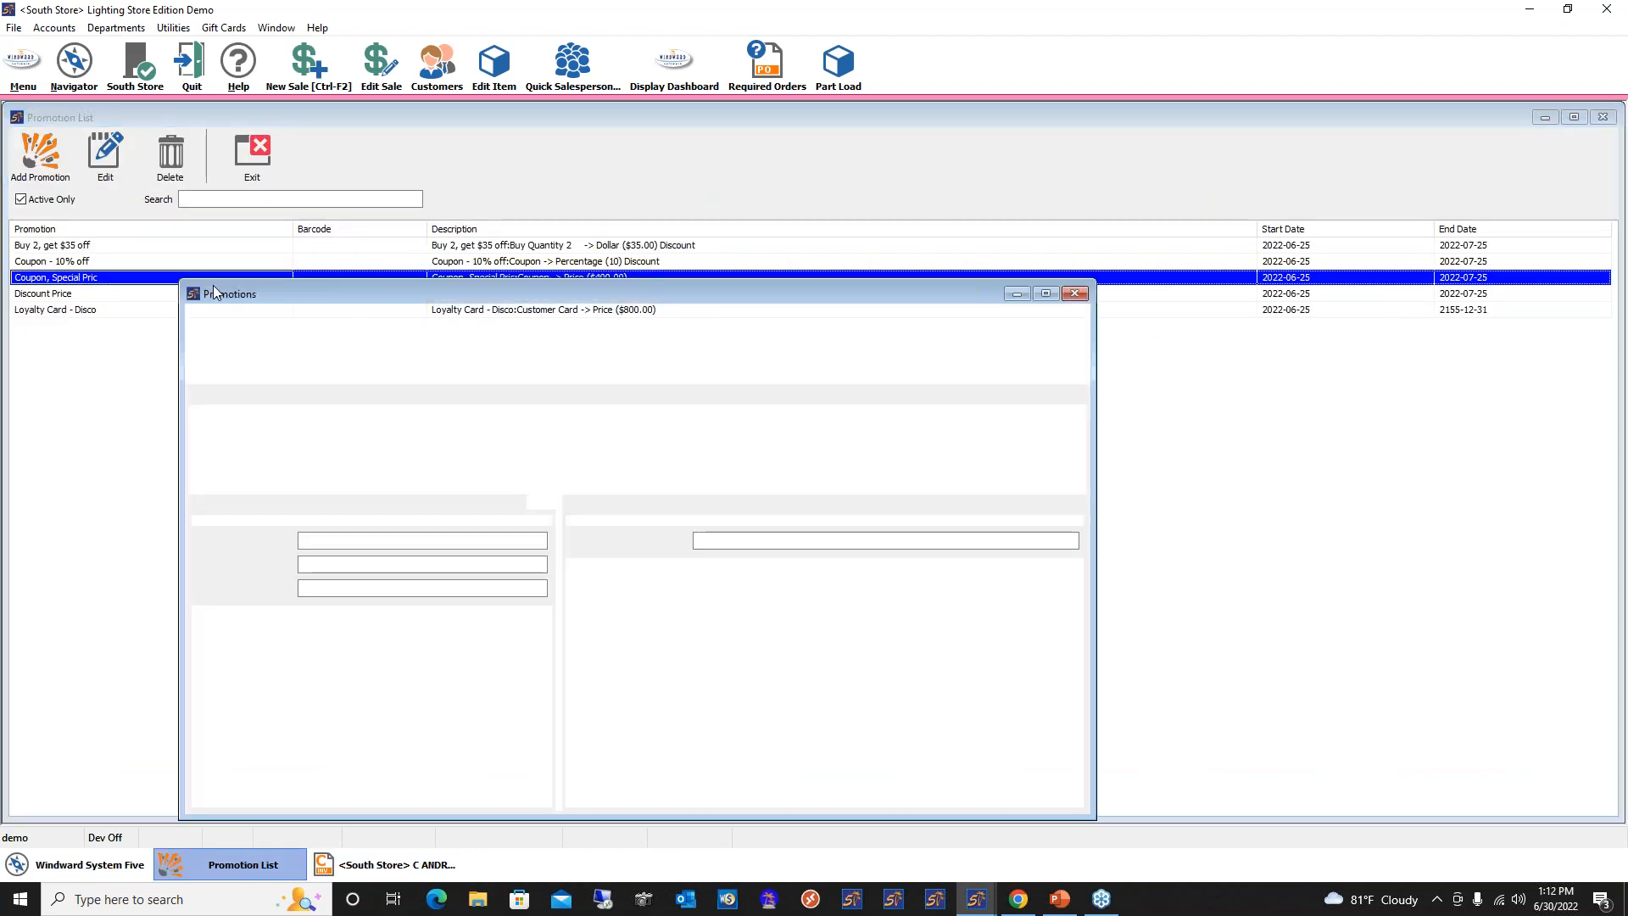
left_click(86, 219)
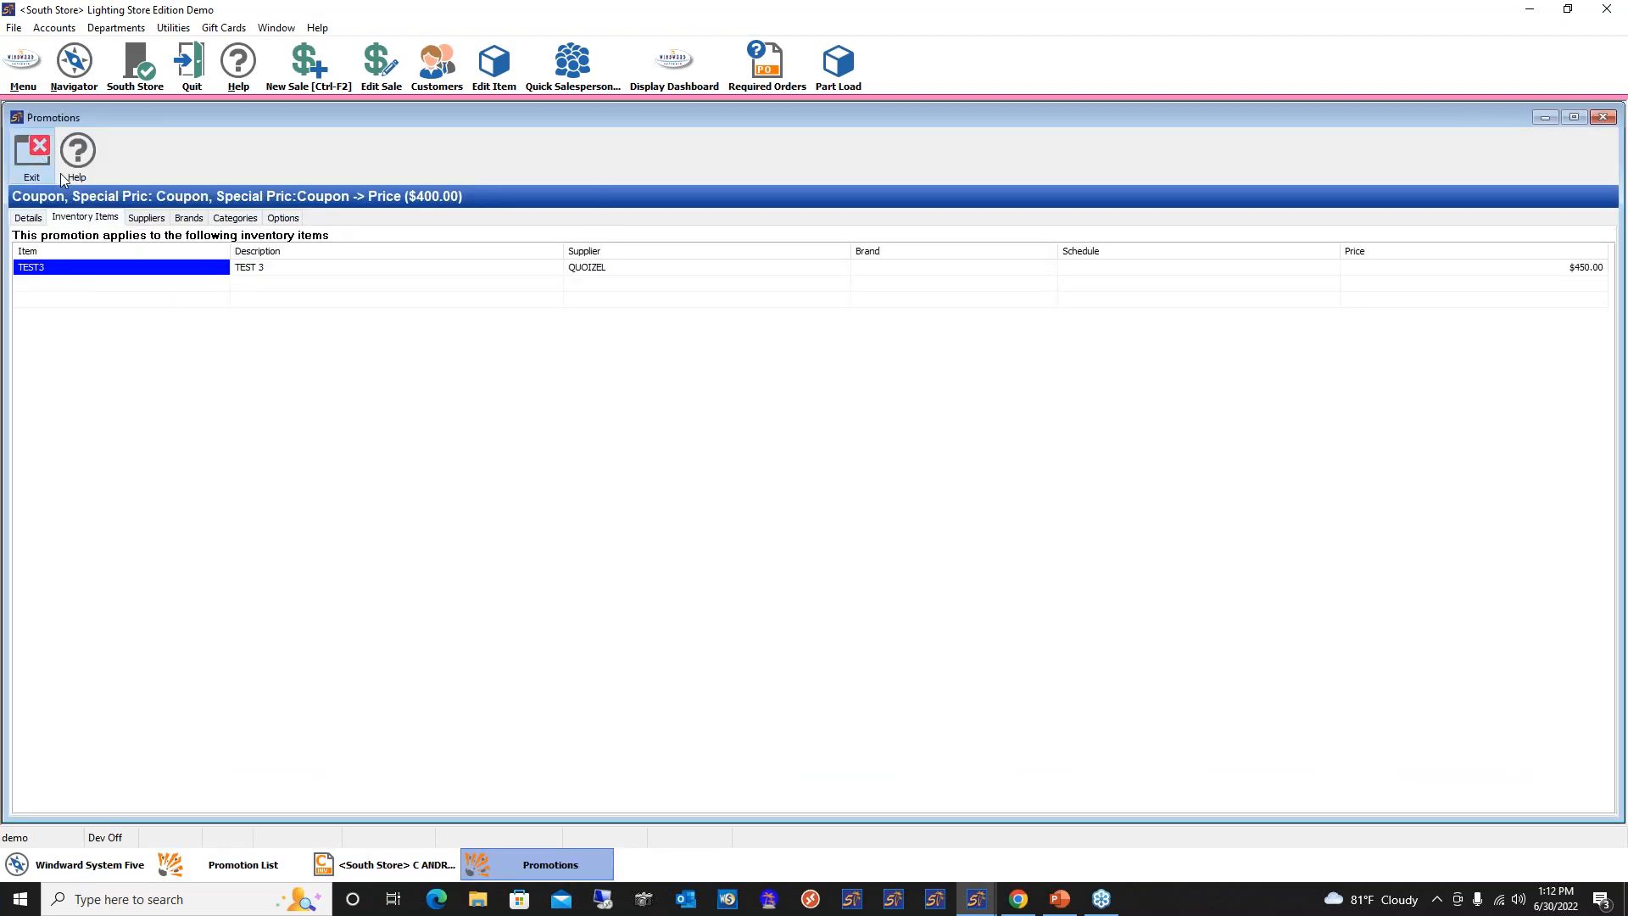
left_click(30, 152)
Add item TEST3 to the cash invoice without assigning a room keyword
left_click(109, 243)
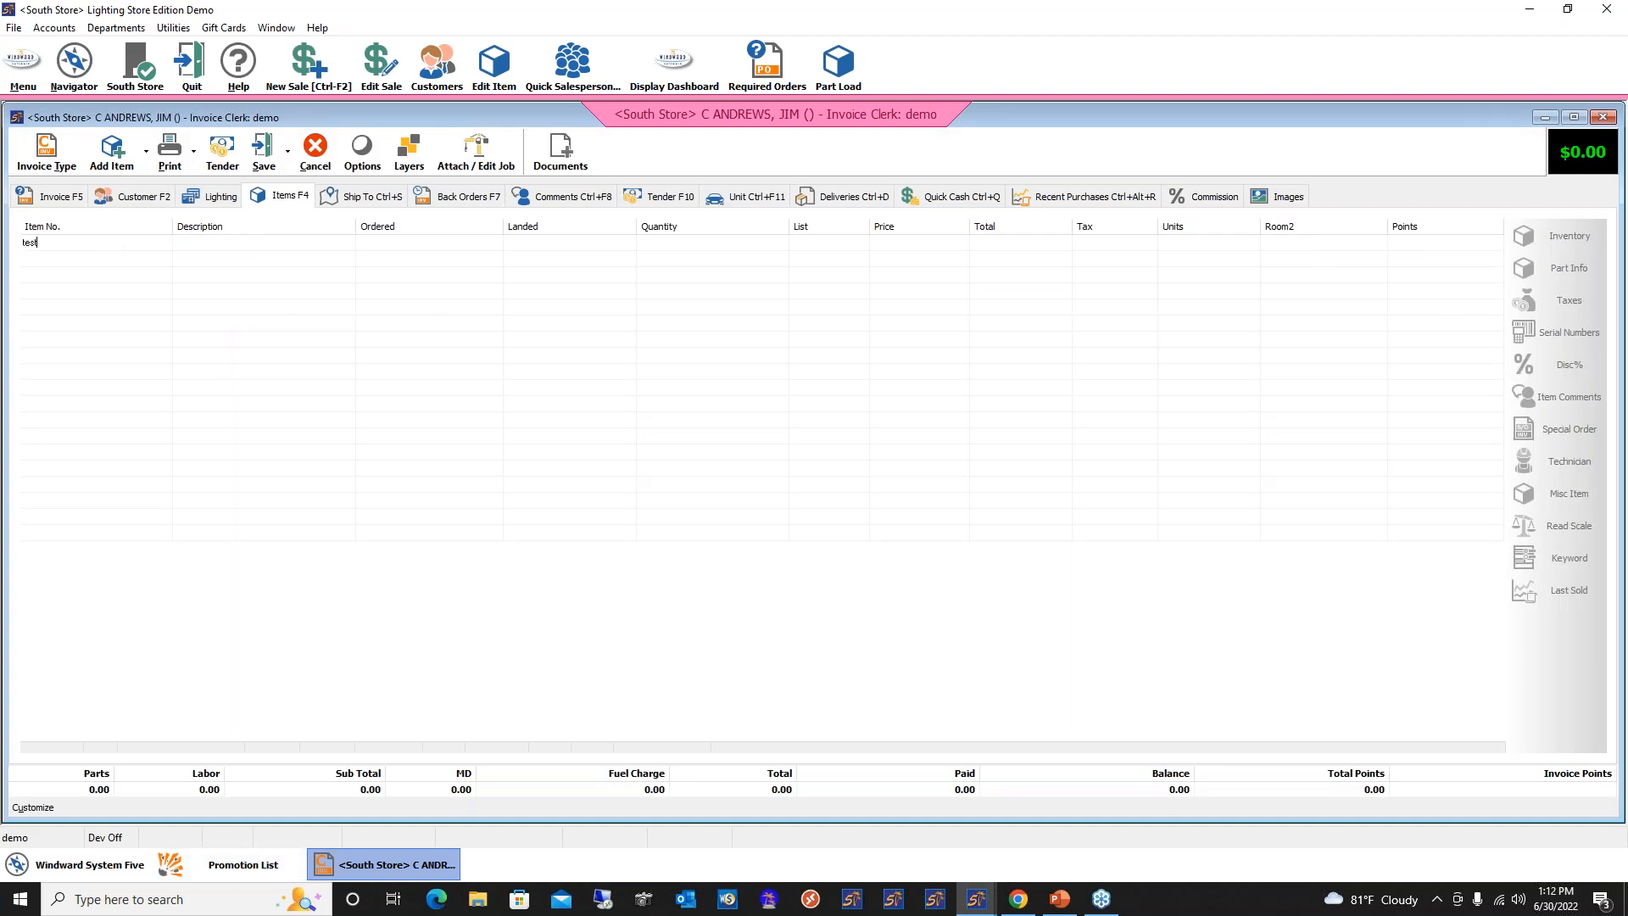
type("3")
key("Return")
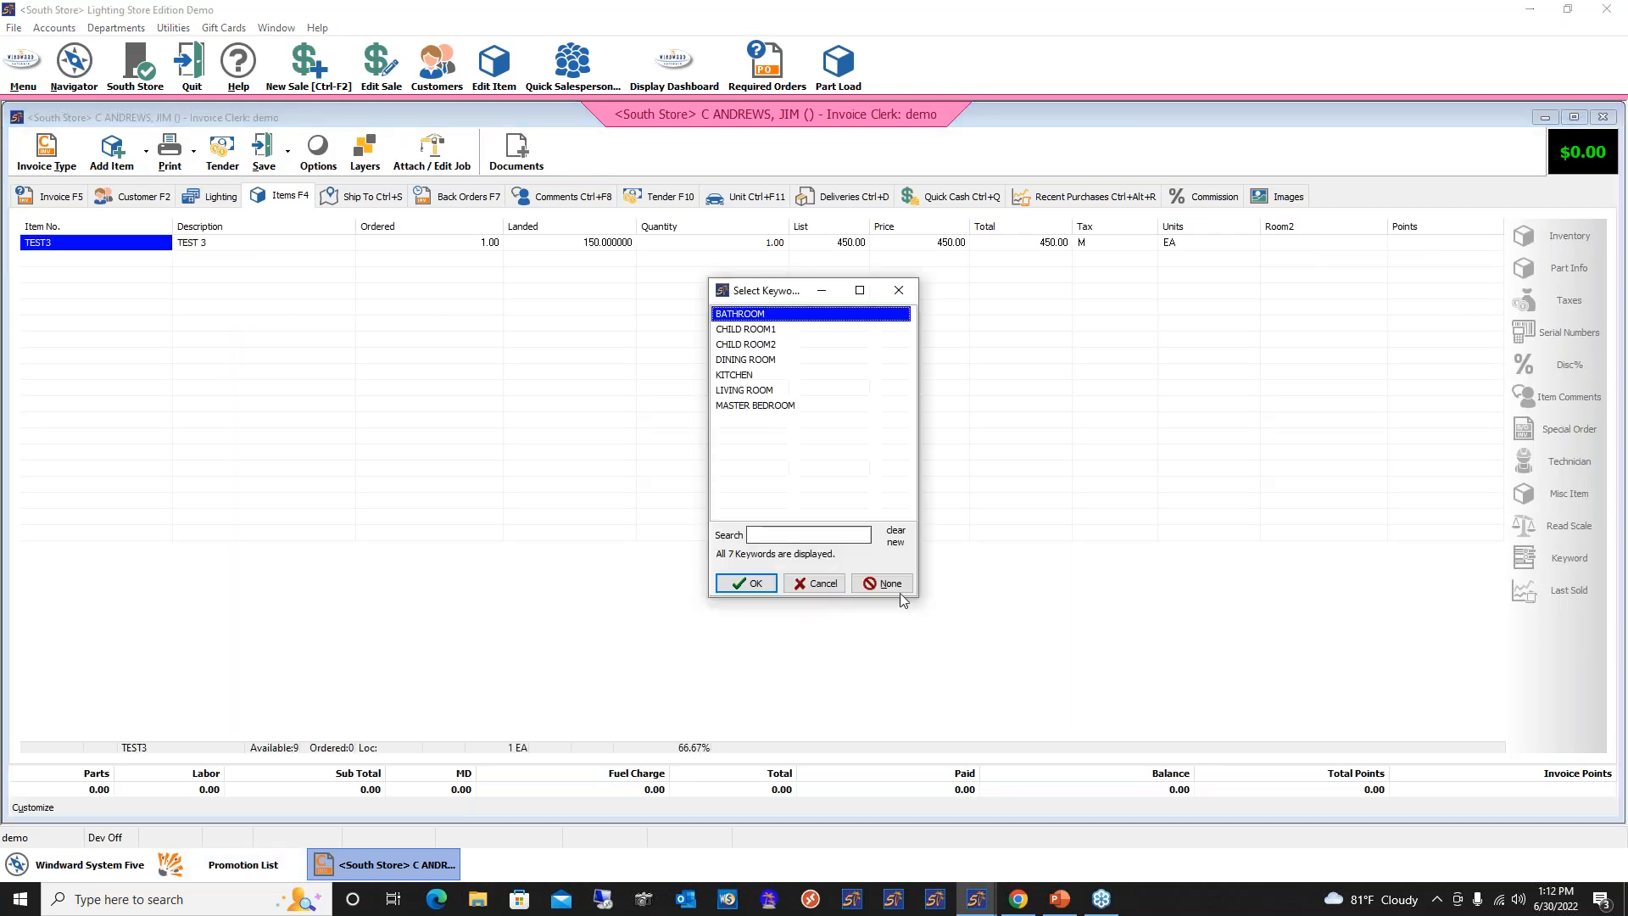
left_click(890, 584)
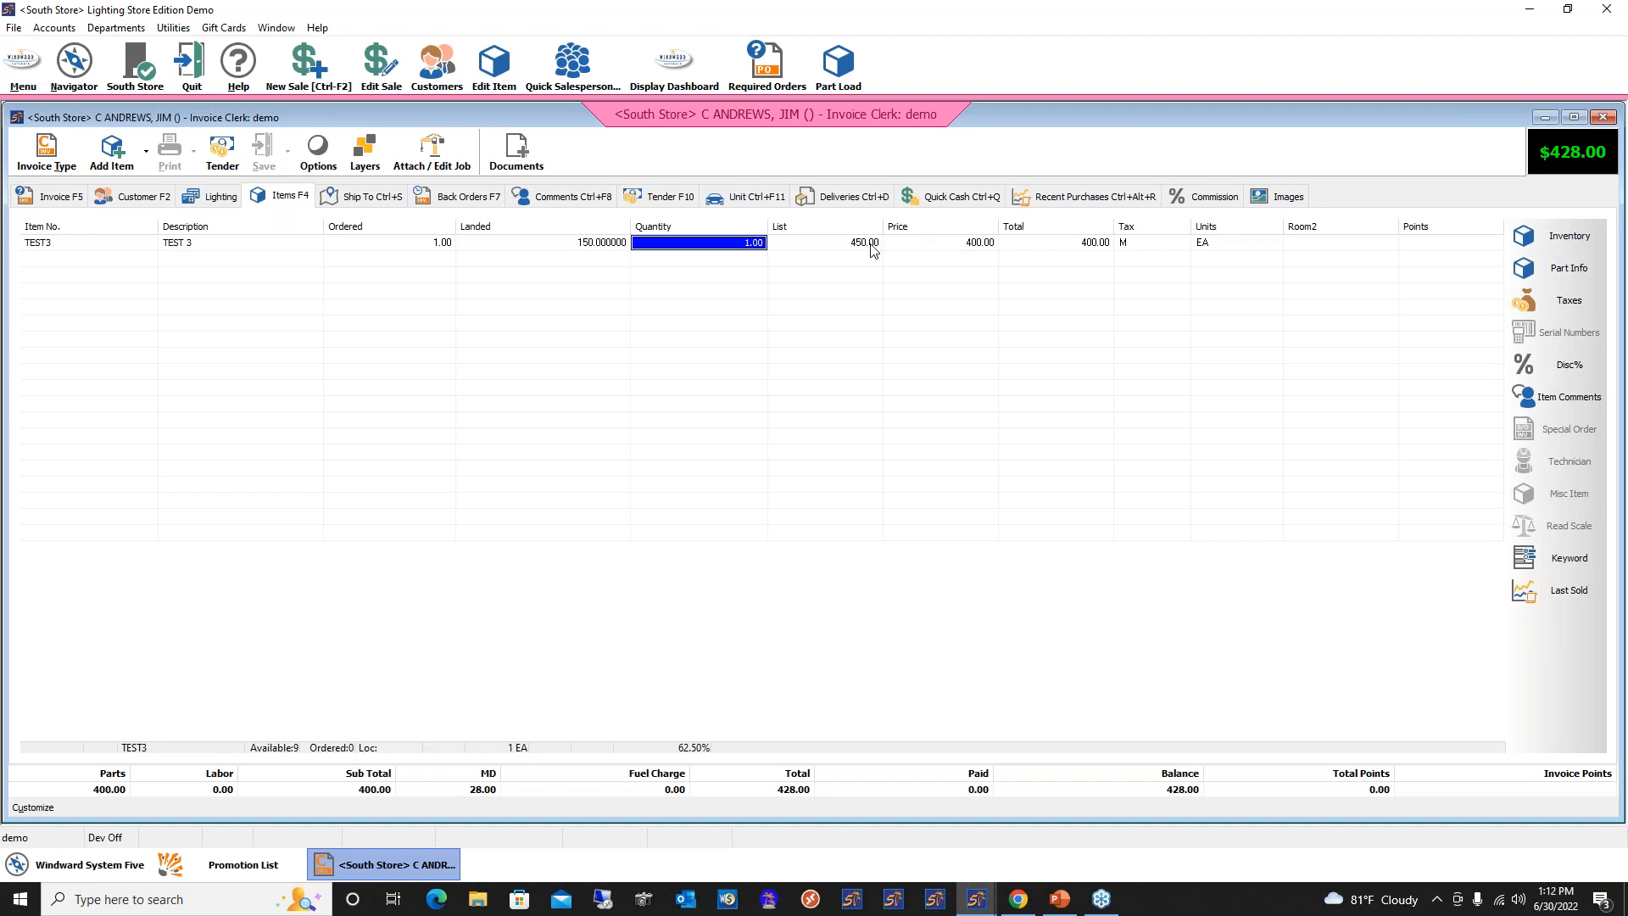
Remove the TEST3 line from the invoice and delete the whole invoice
right_click(745, 246)
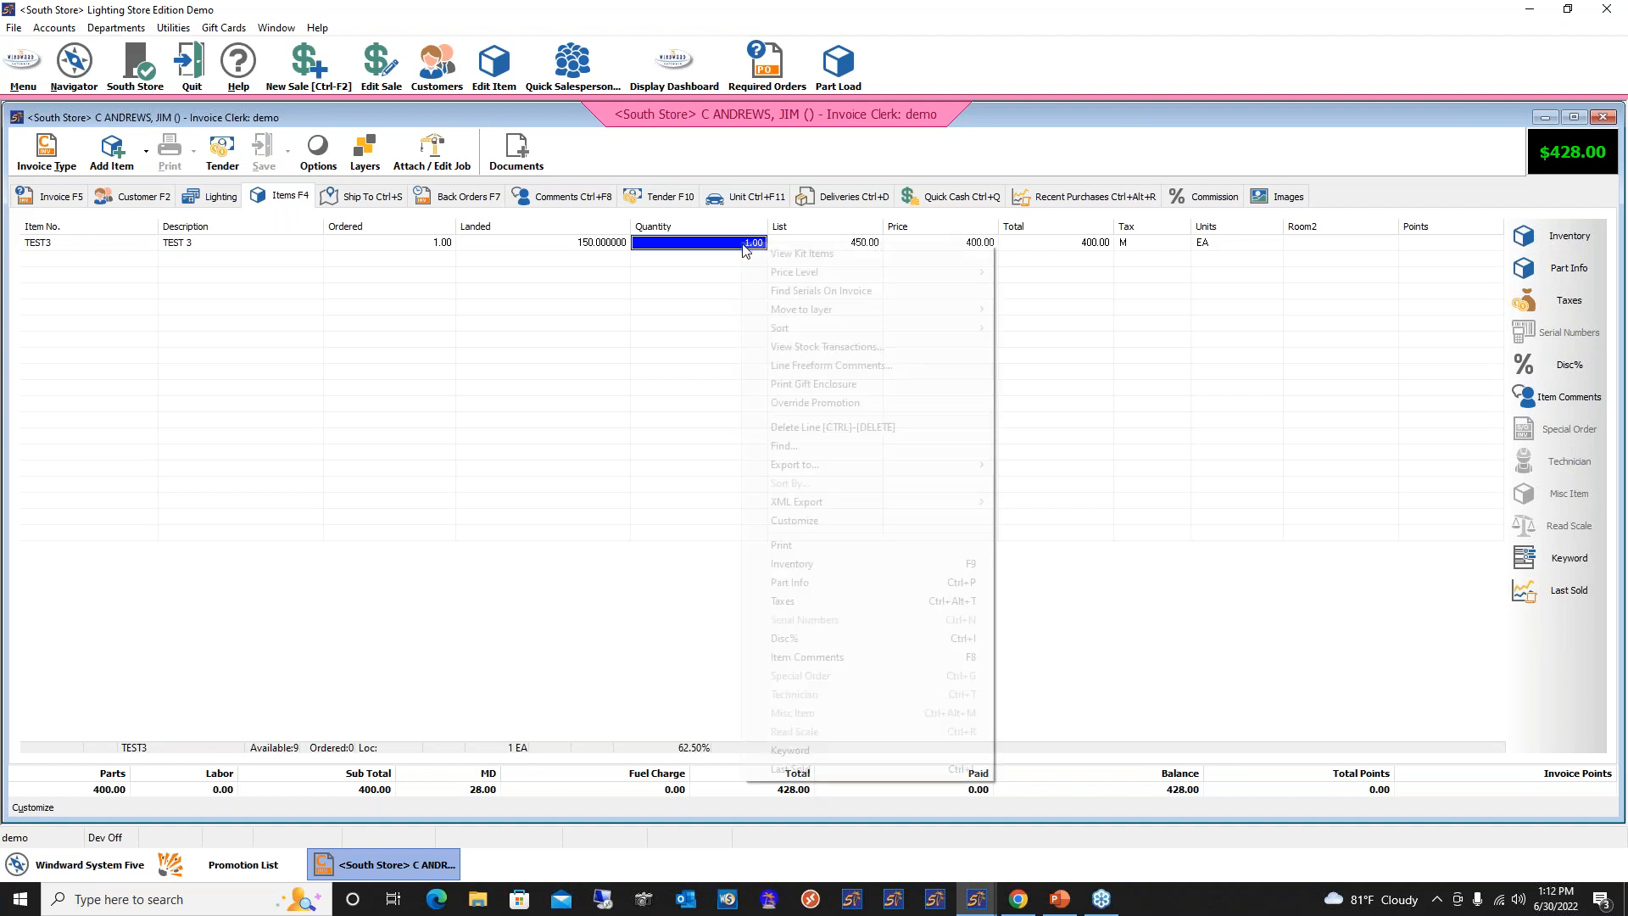
left_click(818, 430)
left_click(68, 201)
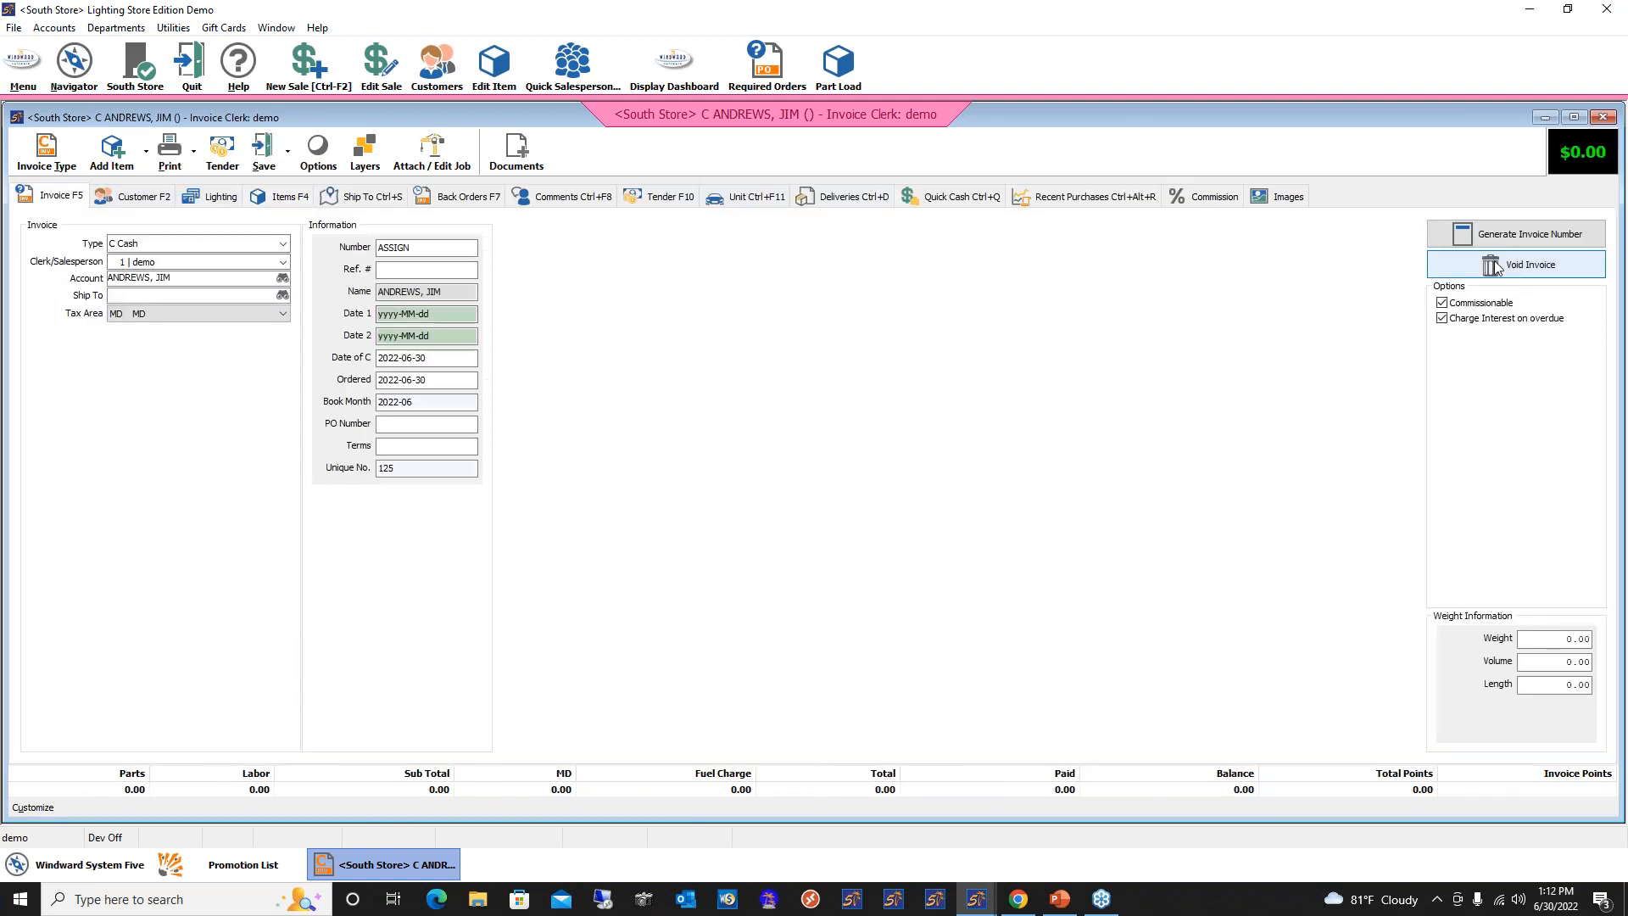
left_click(1518, 264)
left_click(729, 488)
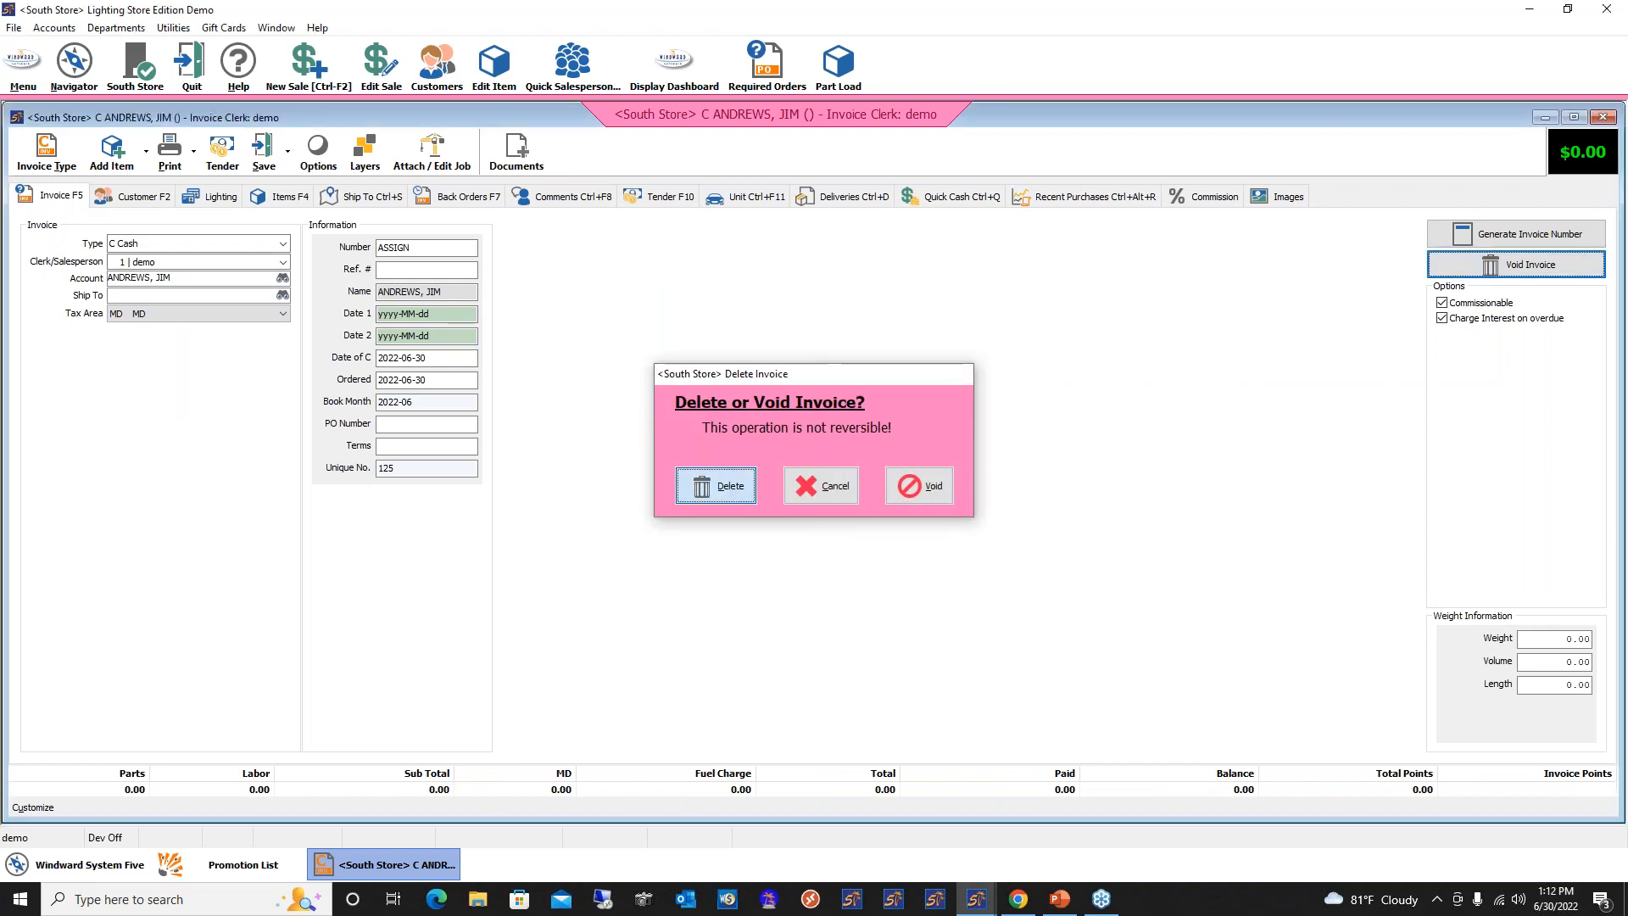
Switch to PowerPoint and present the Supported Promotions slides, advancing from Coupon to Buy Quantity, and end the slide show
left_click(1066, 913)
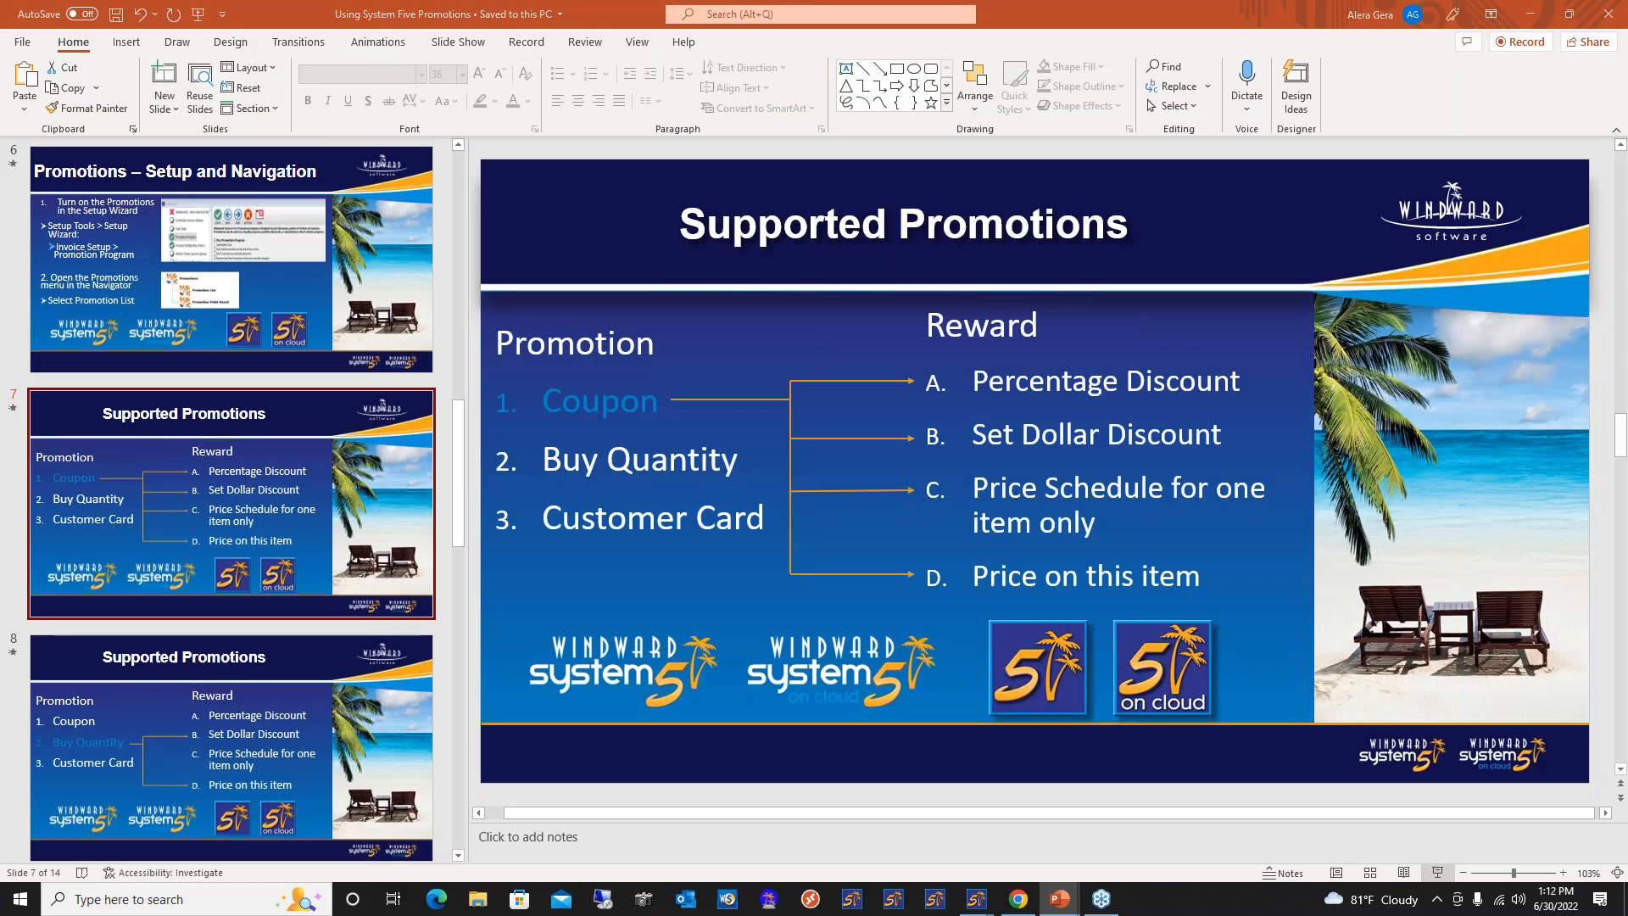
key("shift+F5")
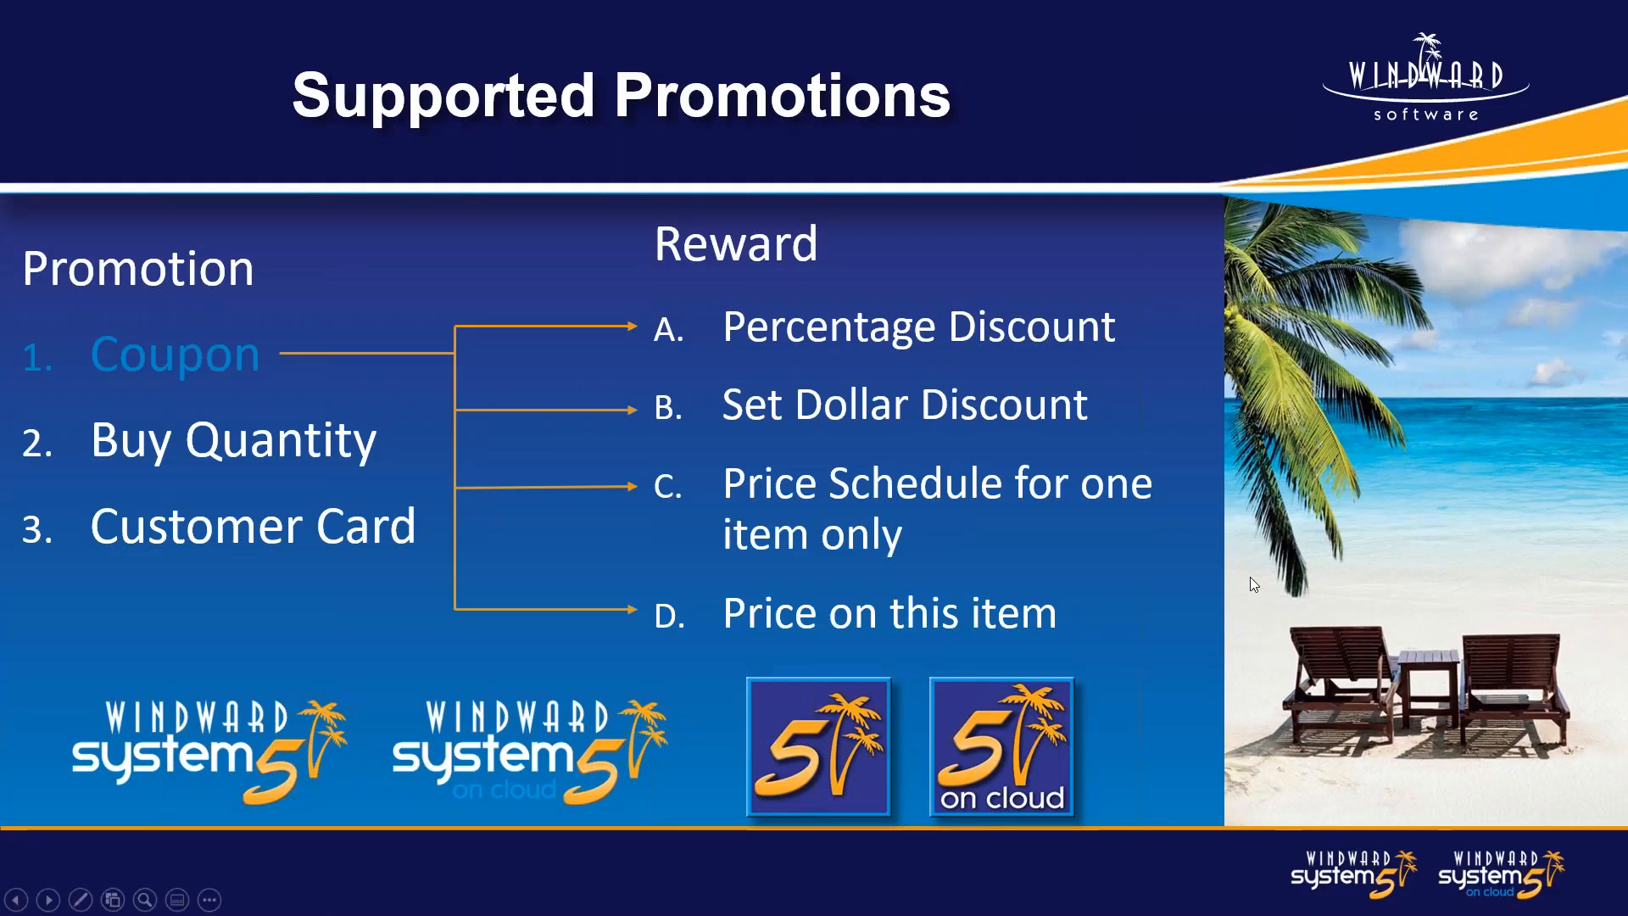
key("Right")
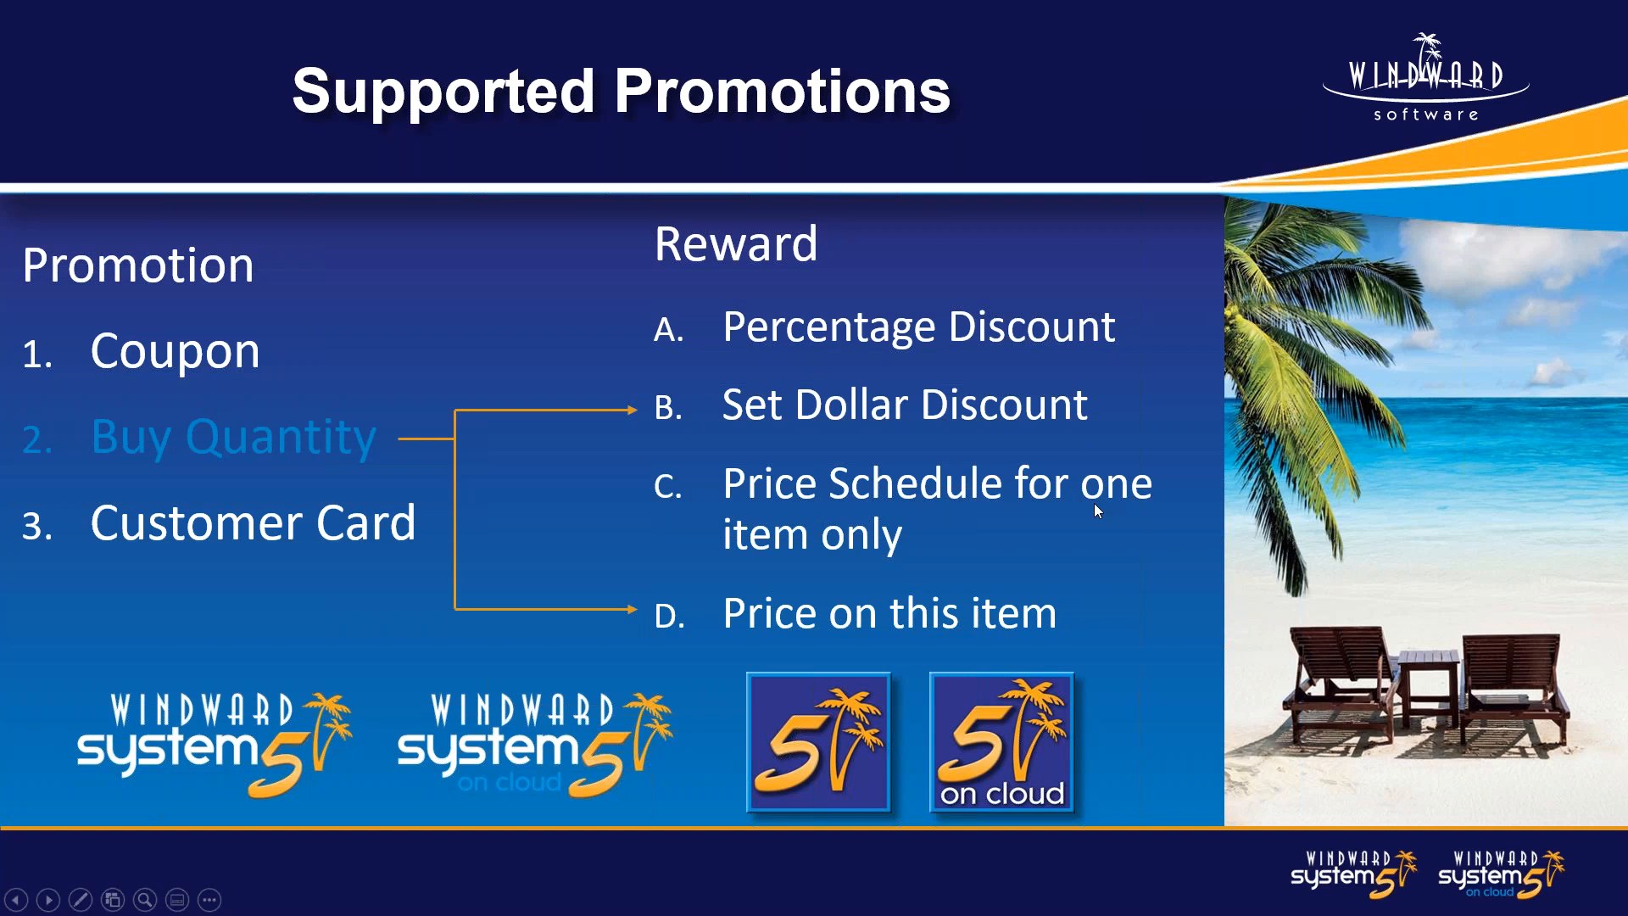
key("Escape")
Return to System Five, review the details and inventory items of the Buy 2, get $35 off promotion, and close it
mouse_move(976, 899)
left_click(890, 829)
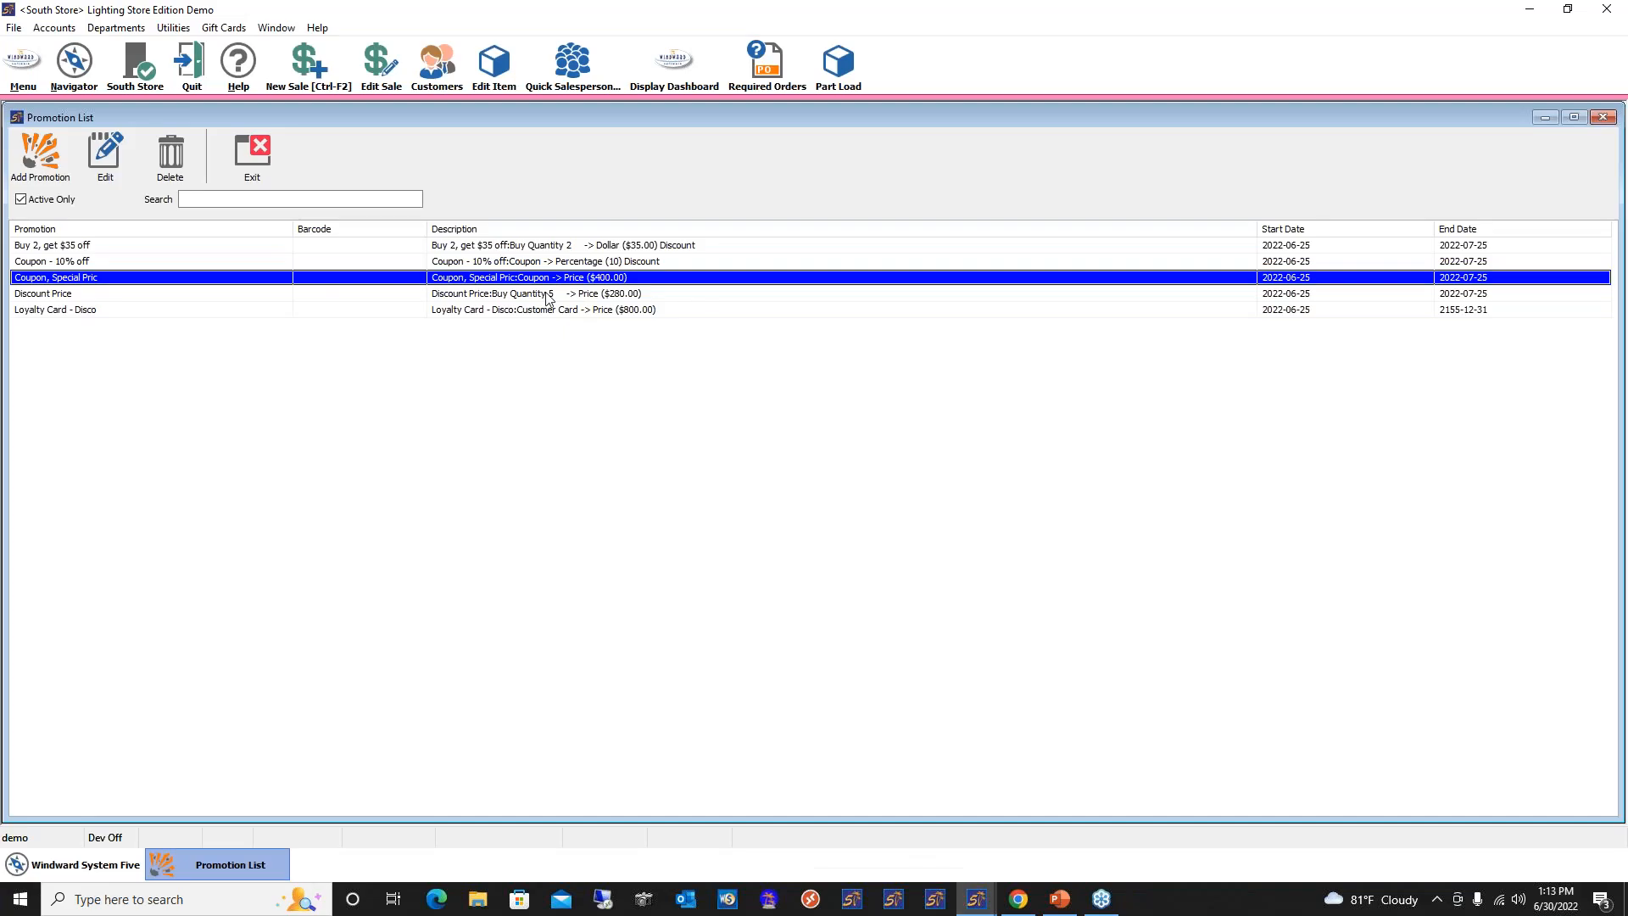
left_click(62, 246)
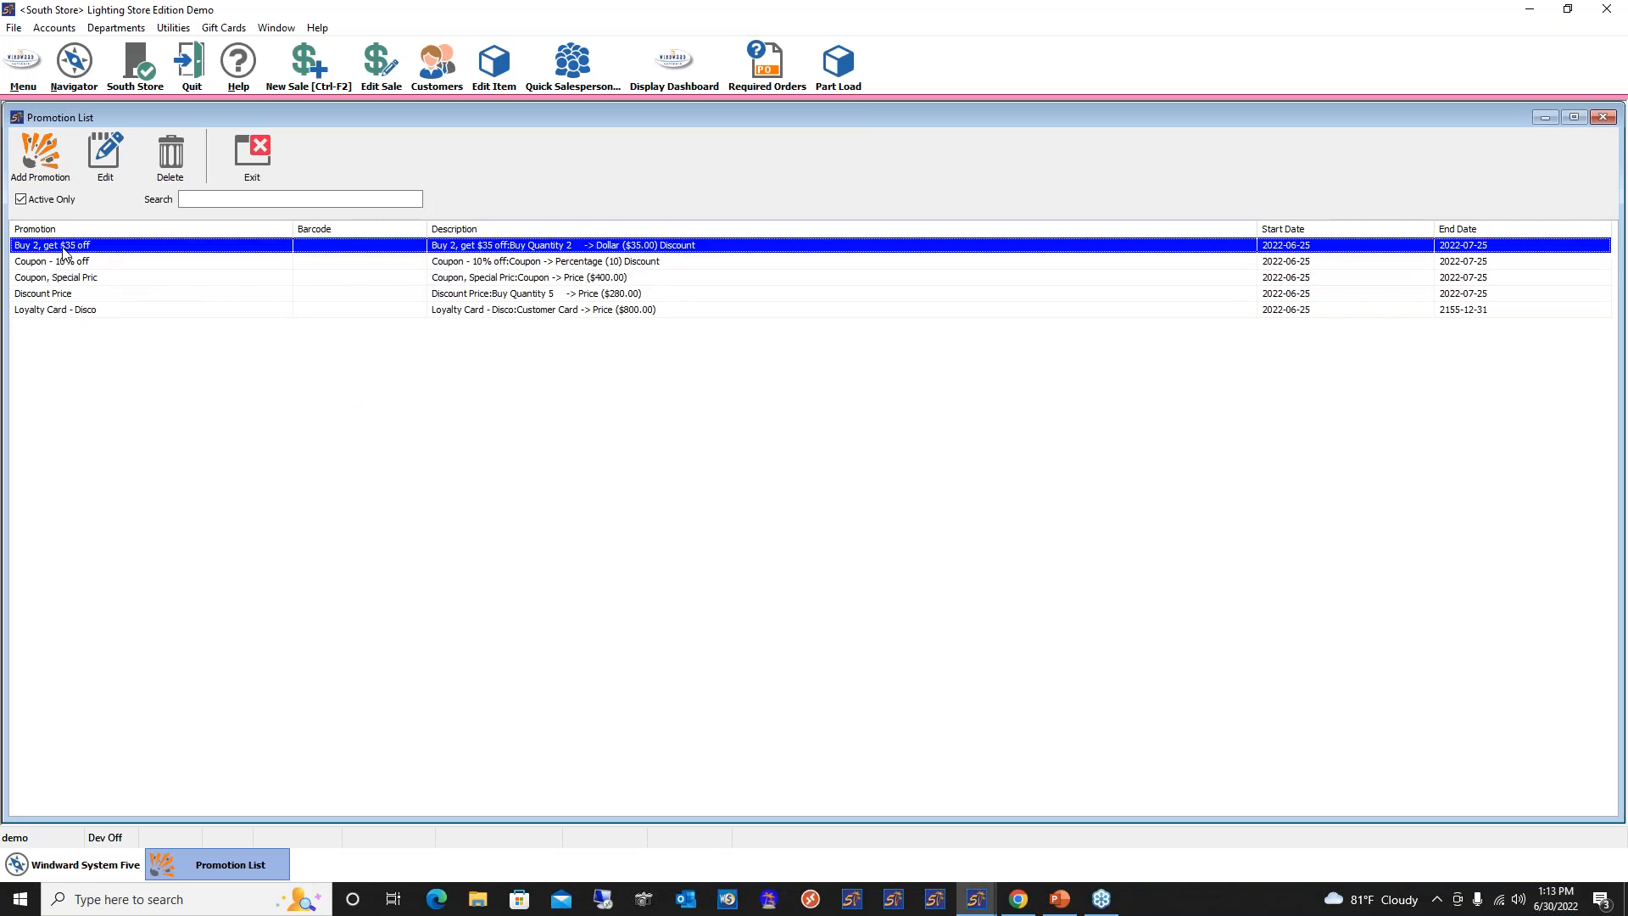
double_click(68, 250)
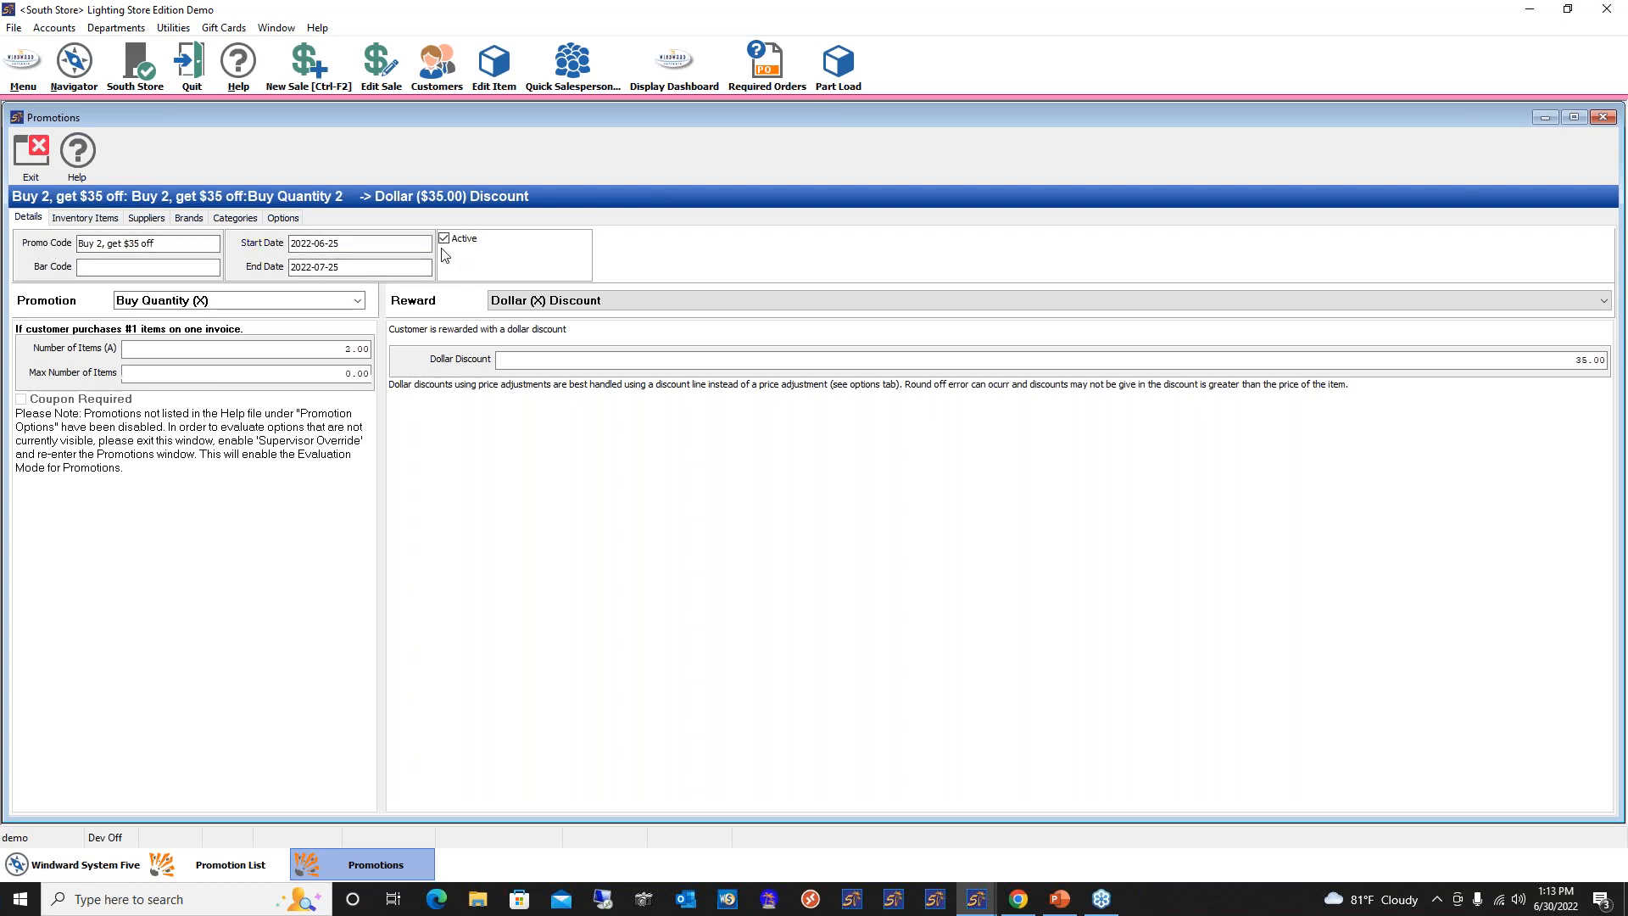
left_click(85, 217)
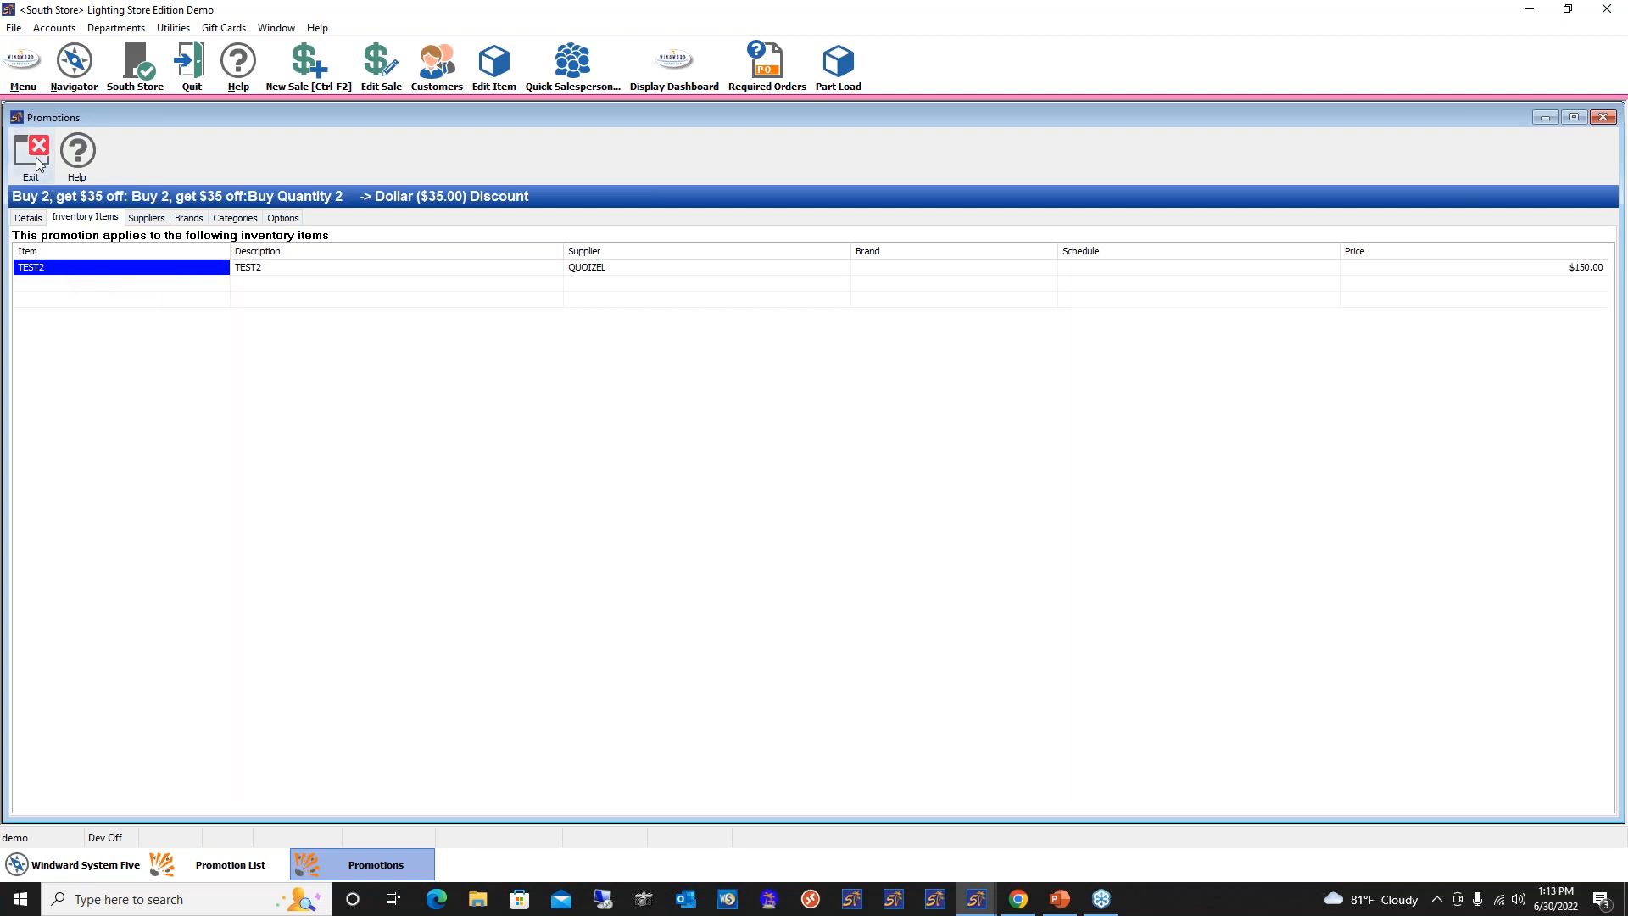
left_click(28, 217)
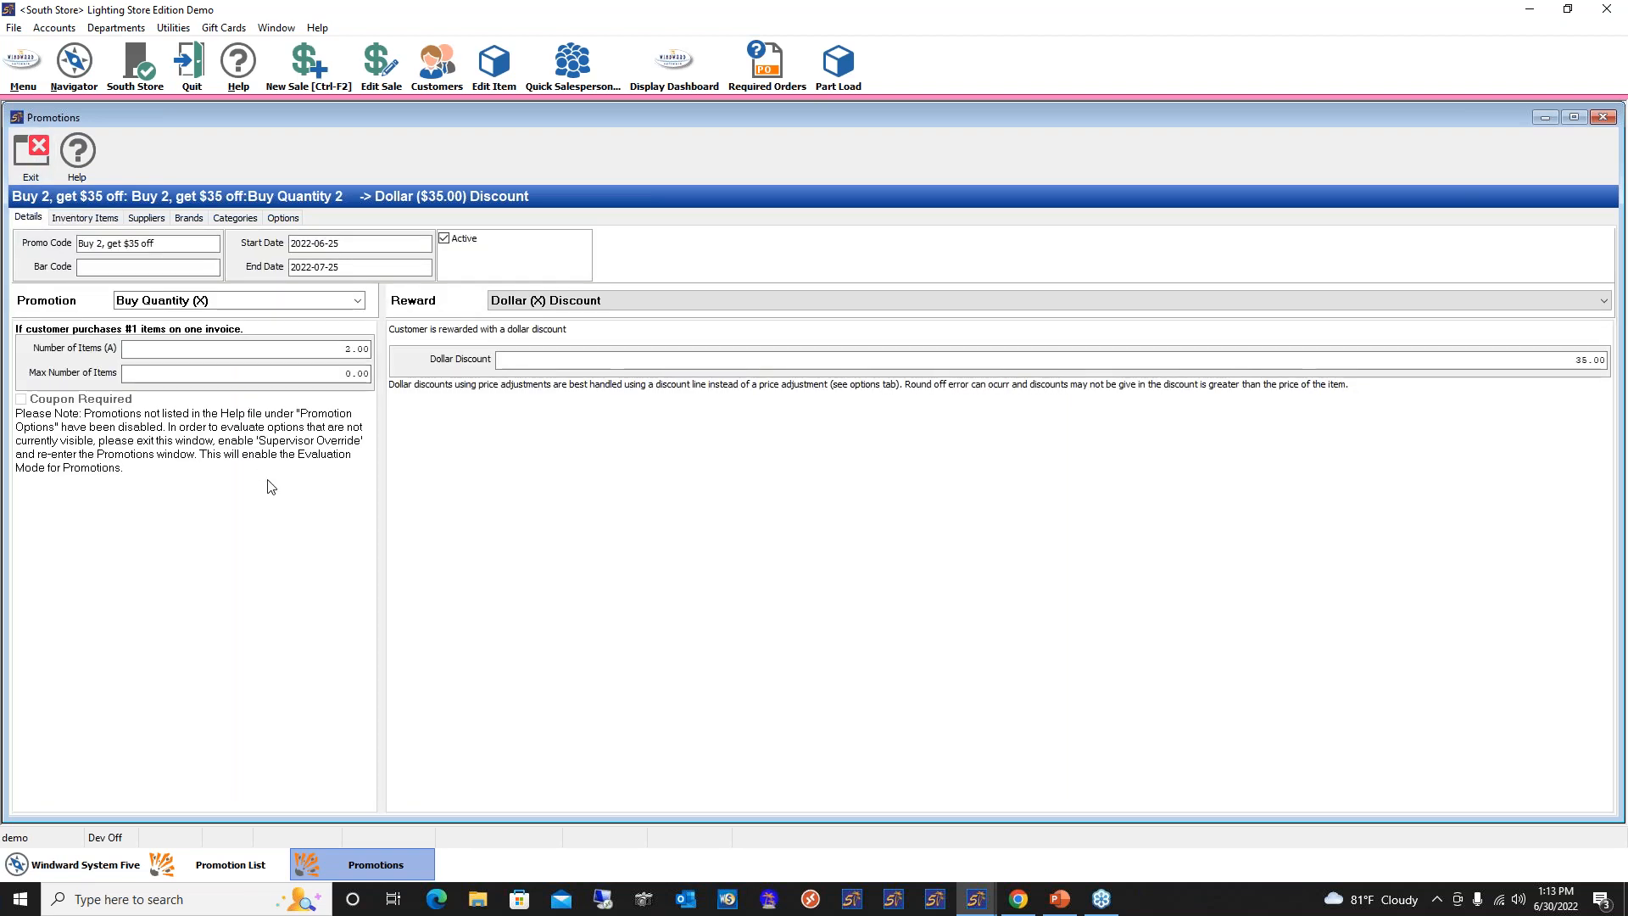
left_click(32, 168)
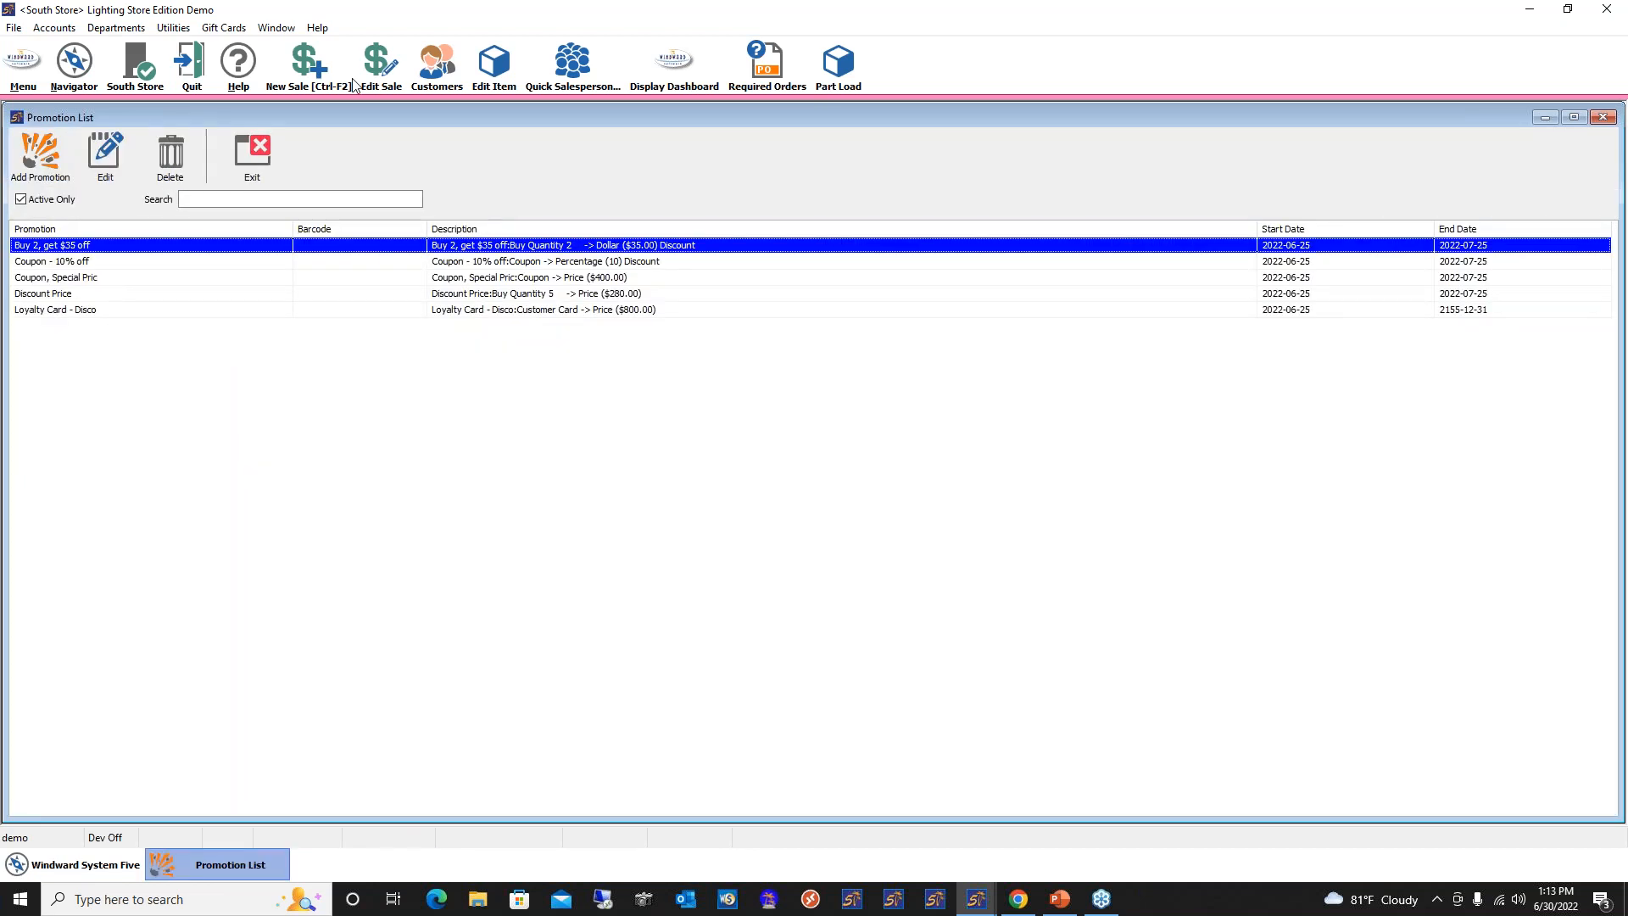
Create a new invoice of type C Cash for the same customer in the South Store department
left_click(821, 316)
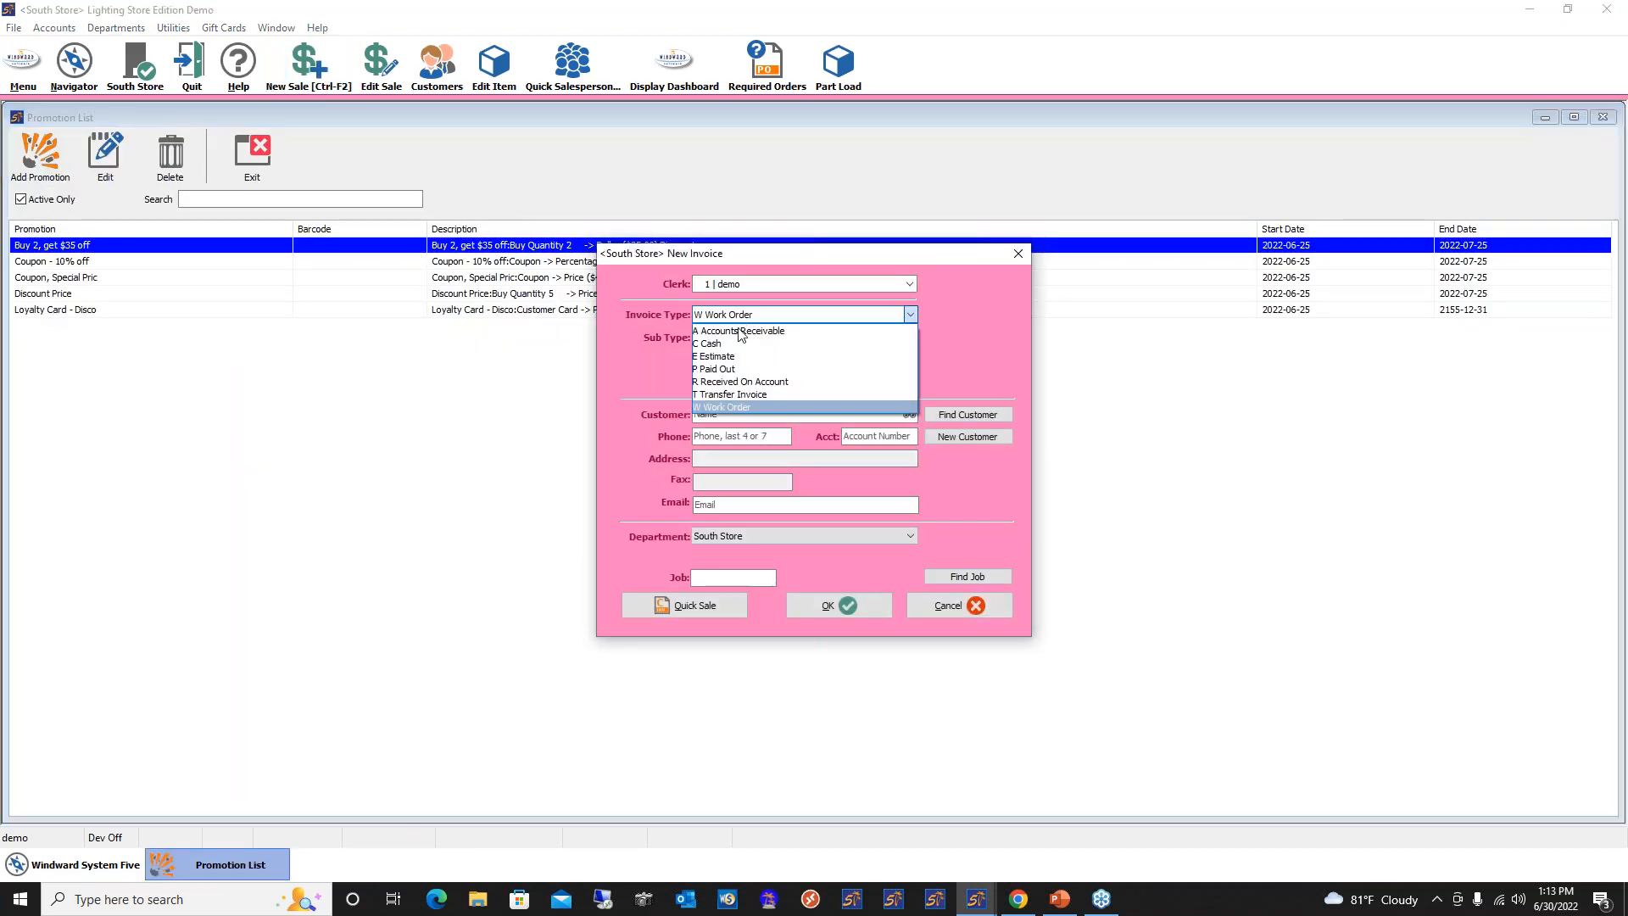
left_click(731, 344)
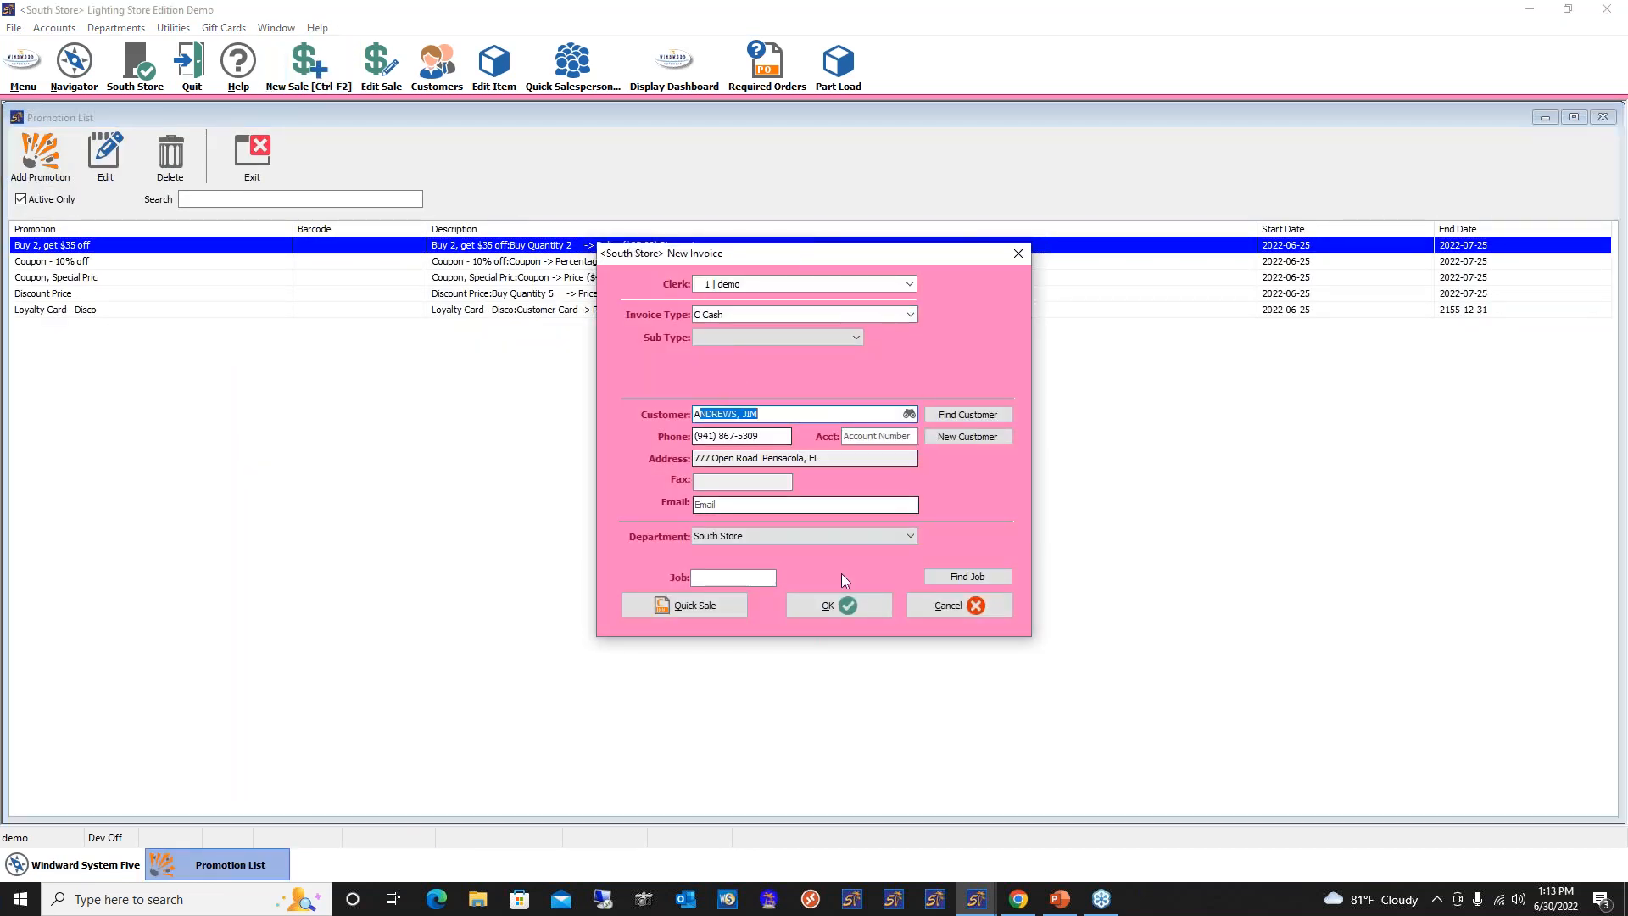
left_click(836, 605)
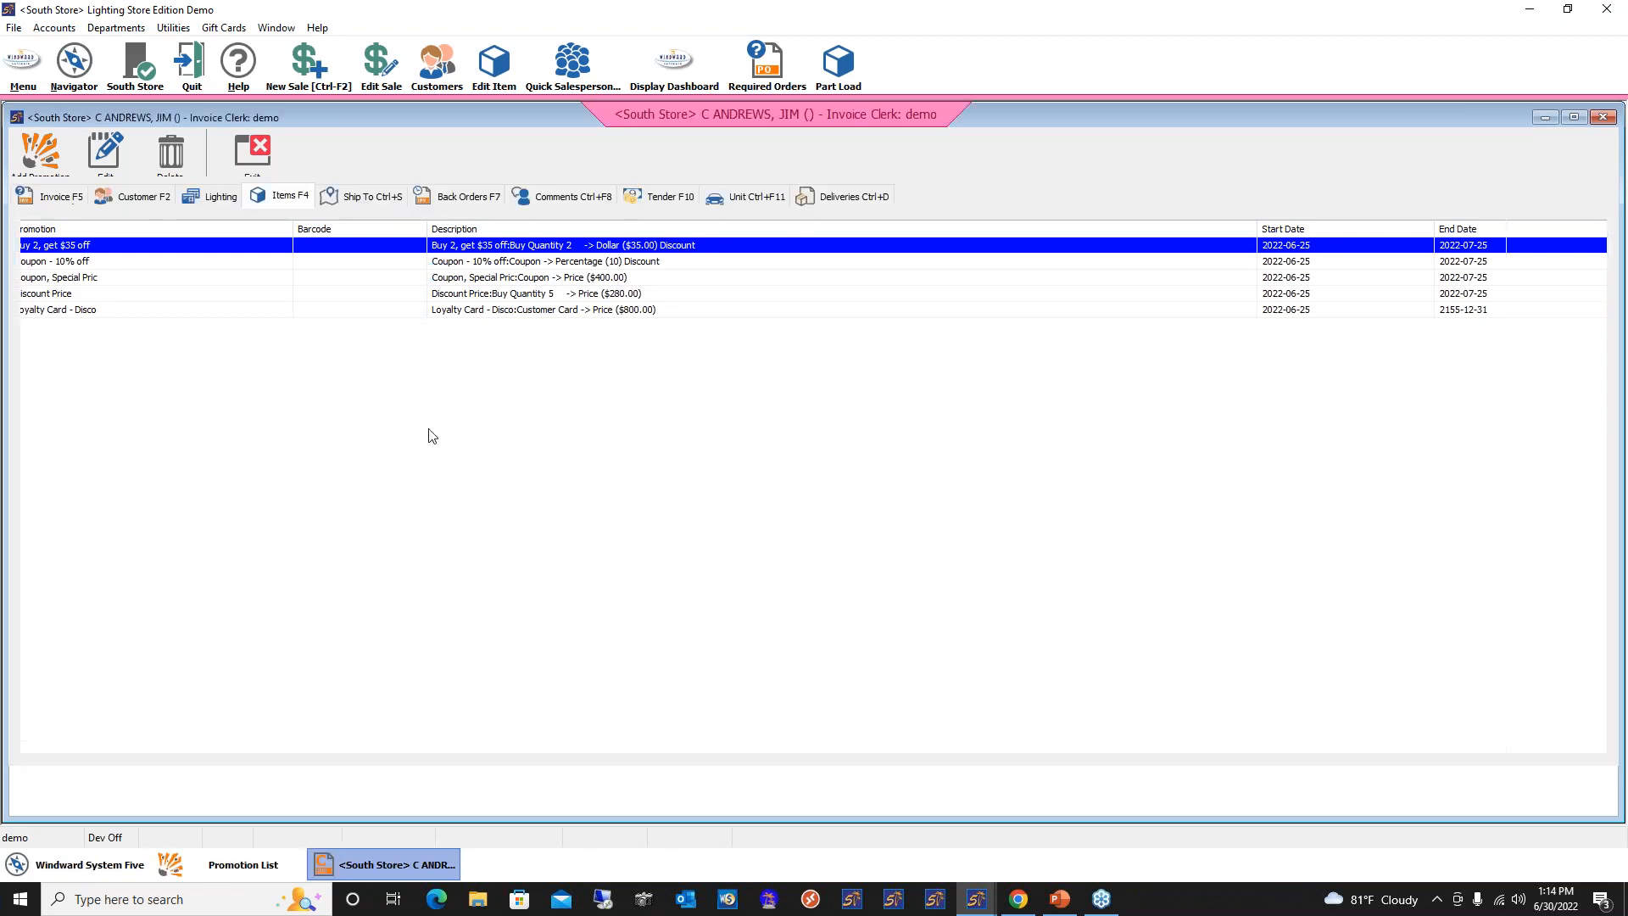
Add item TEST2 to the invoice without a room keyword and set its quantity to 2
left_click(112, 246)
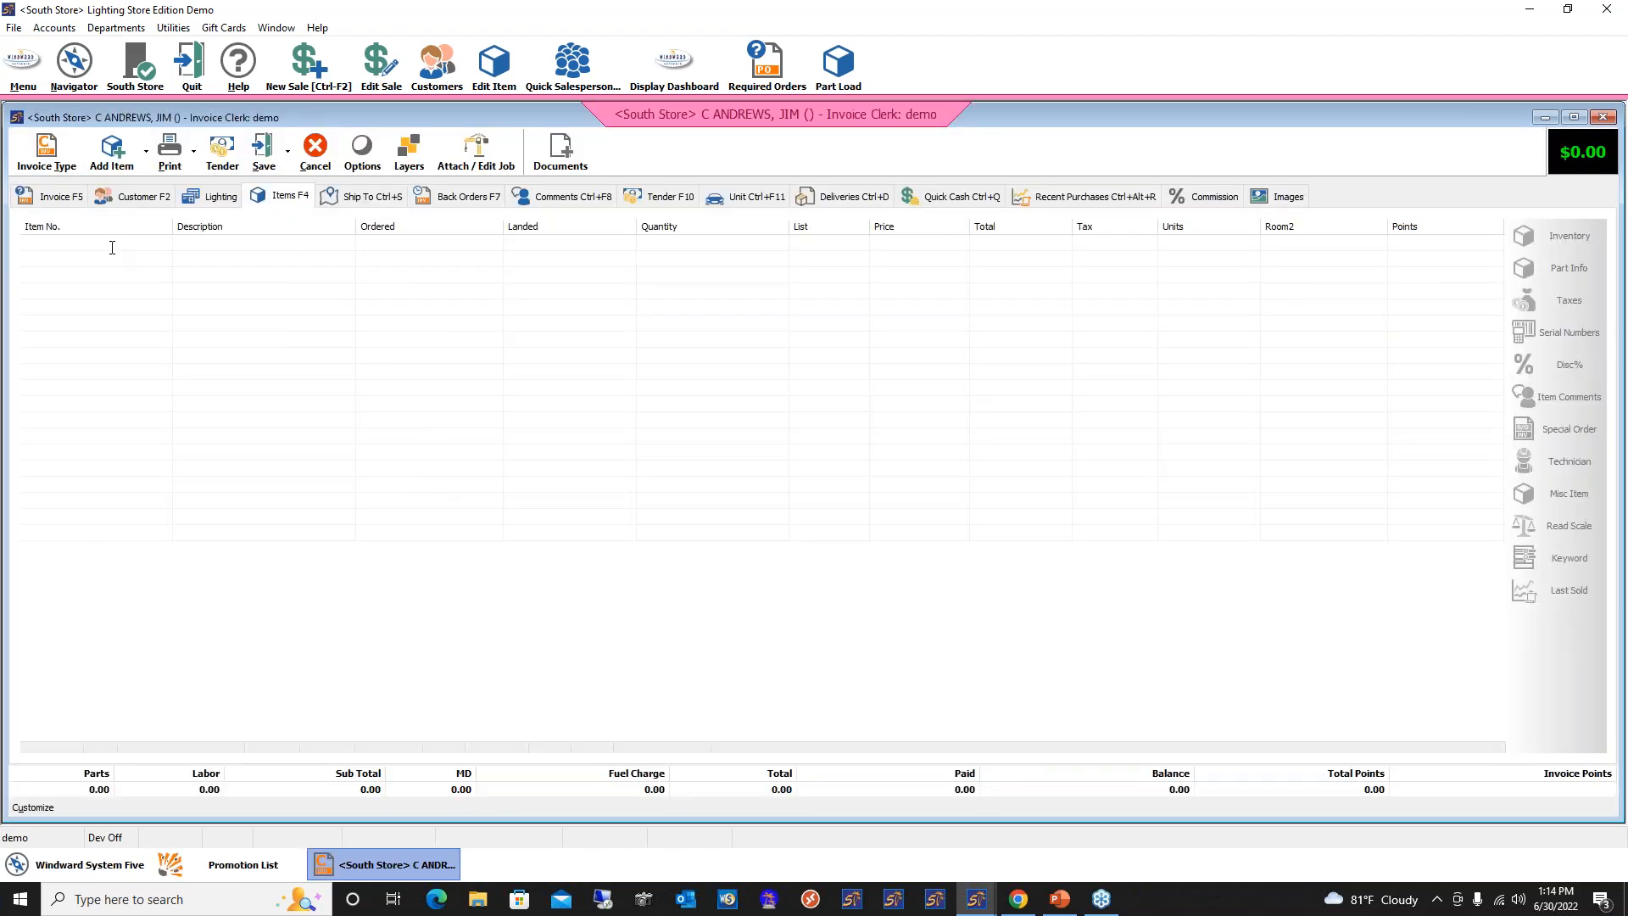
key("Return")
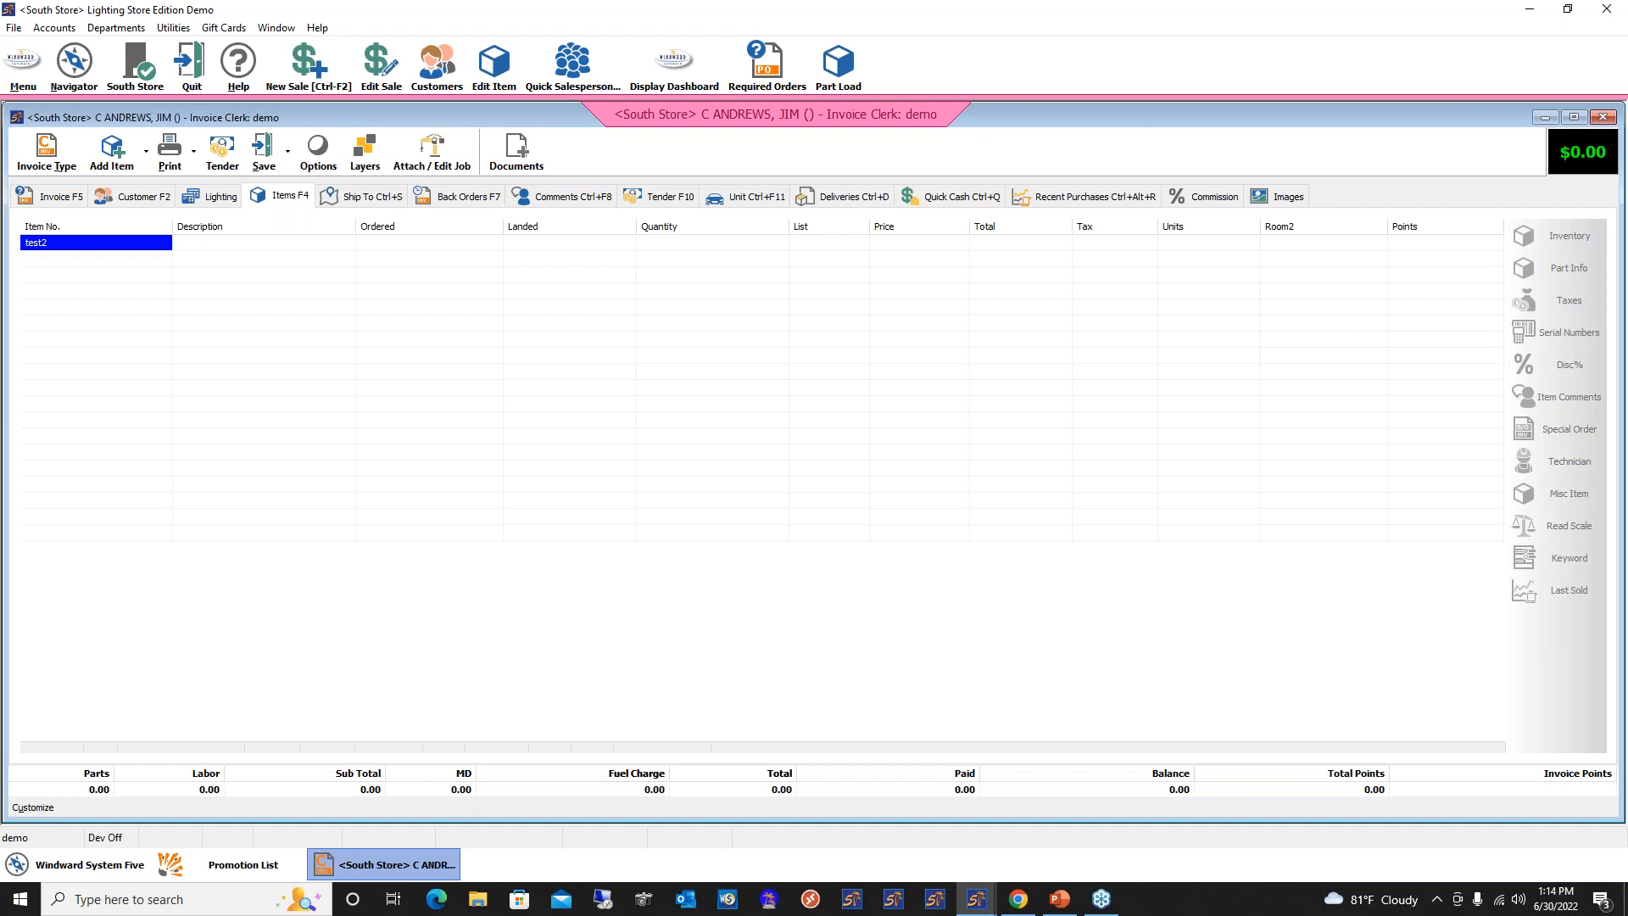
left_click(874, 589)
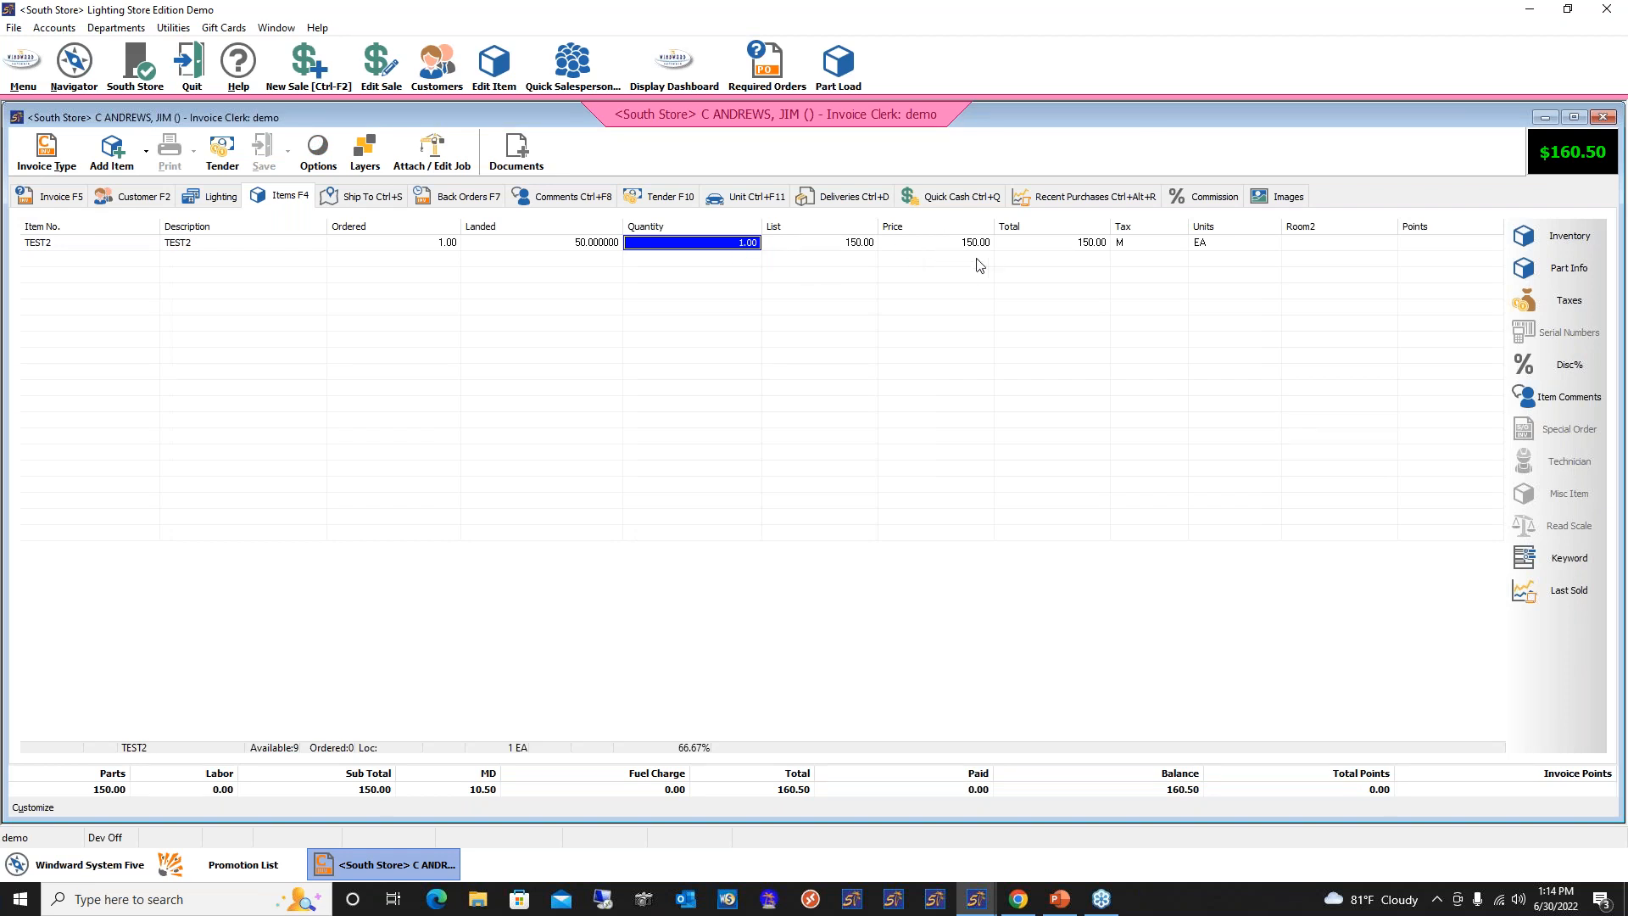
left_click(740, 248)
type("2")
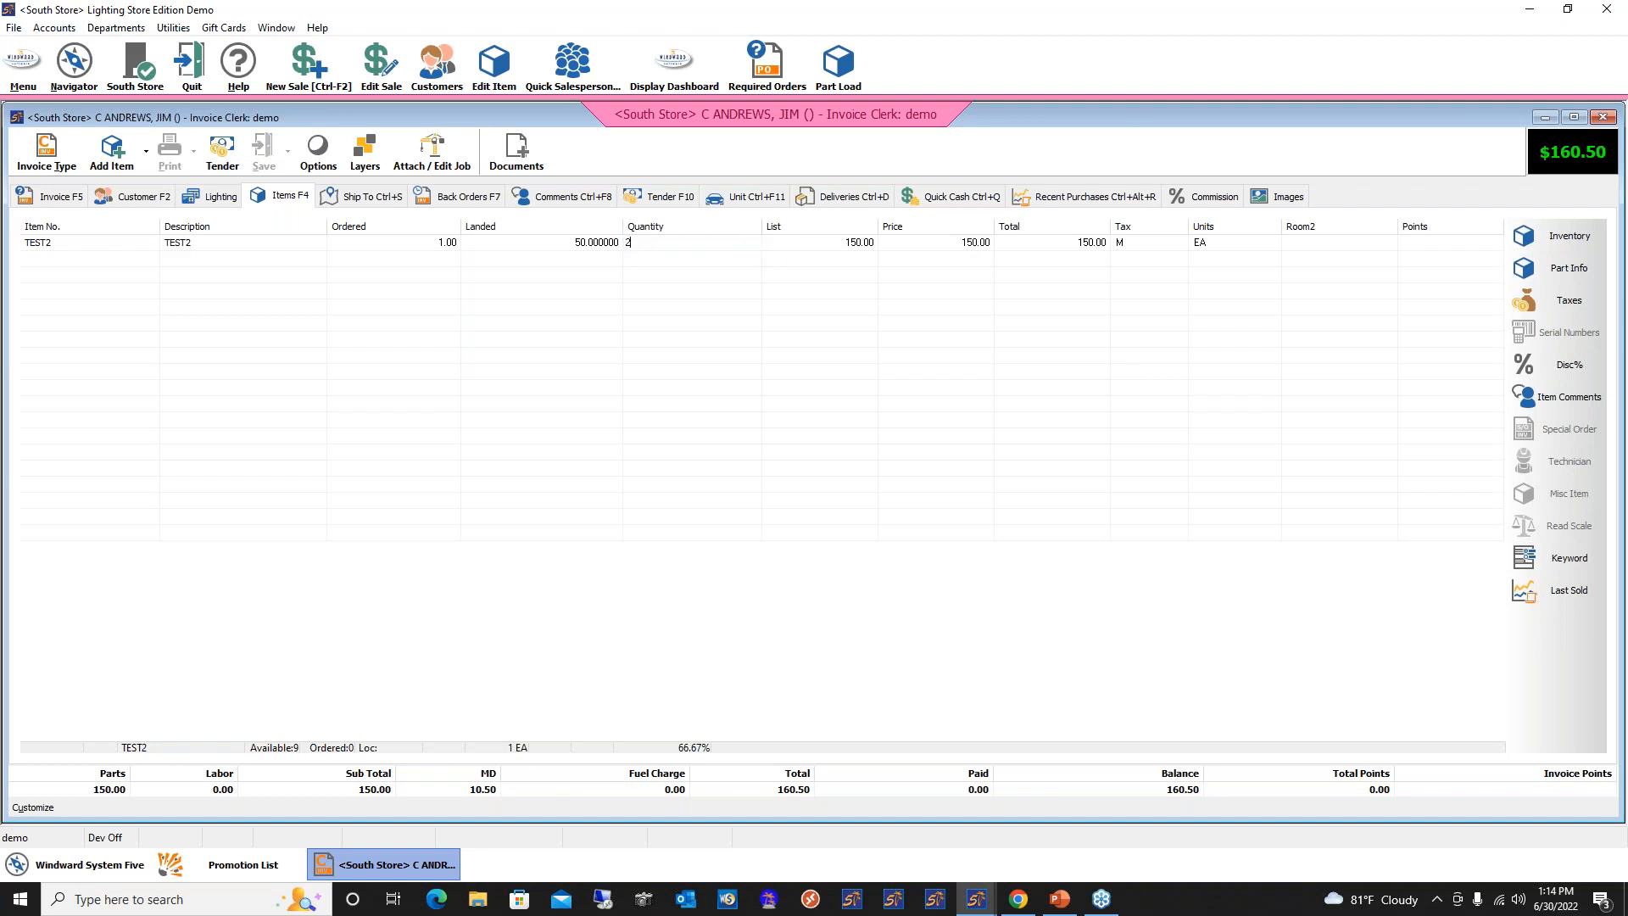
key("Return")
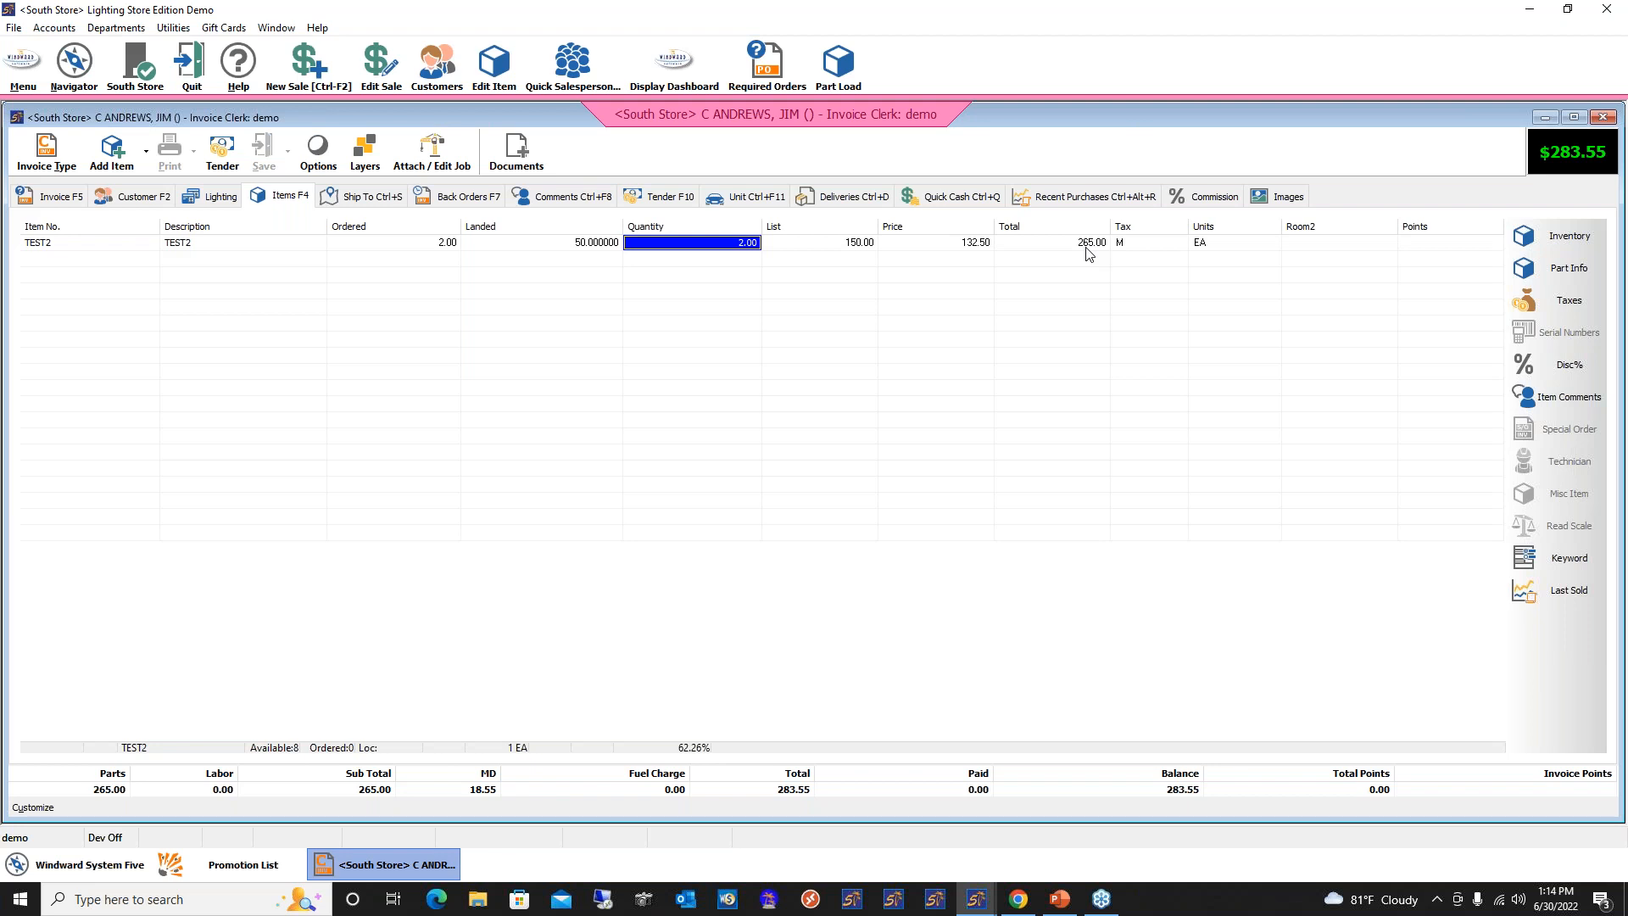
Remove the TEST2 line from the invoice and delete the whole invoice
right_click(712, 252)
left_click(780, 430)
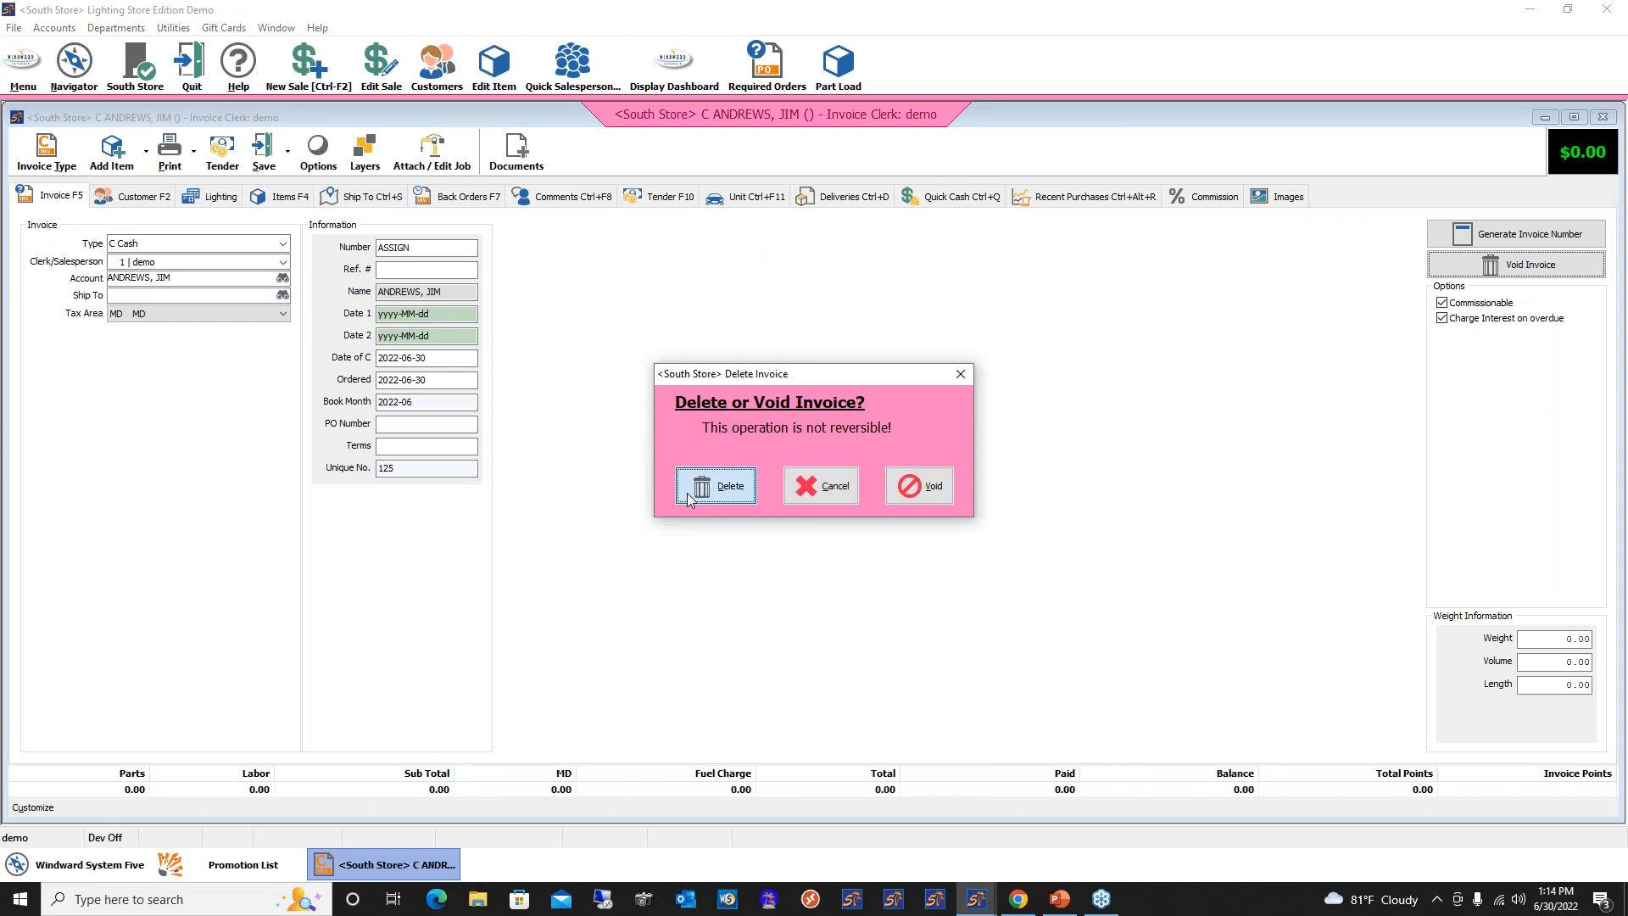
left_click(687, 490)
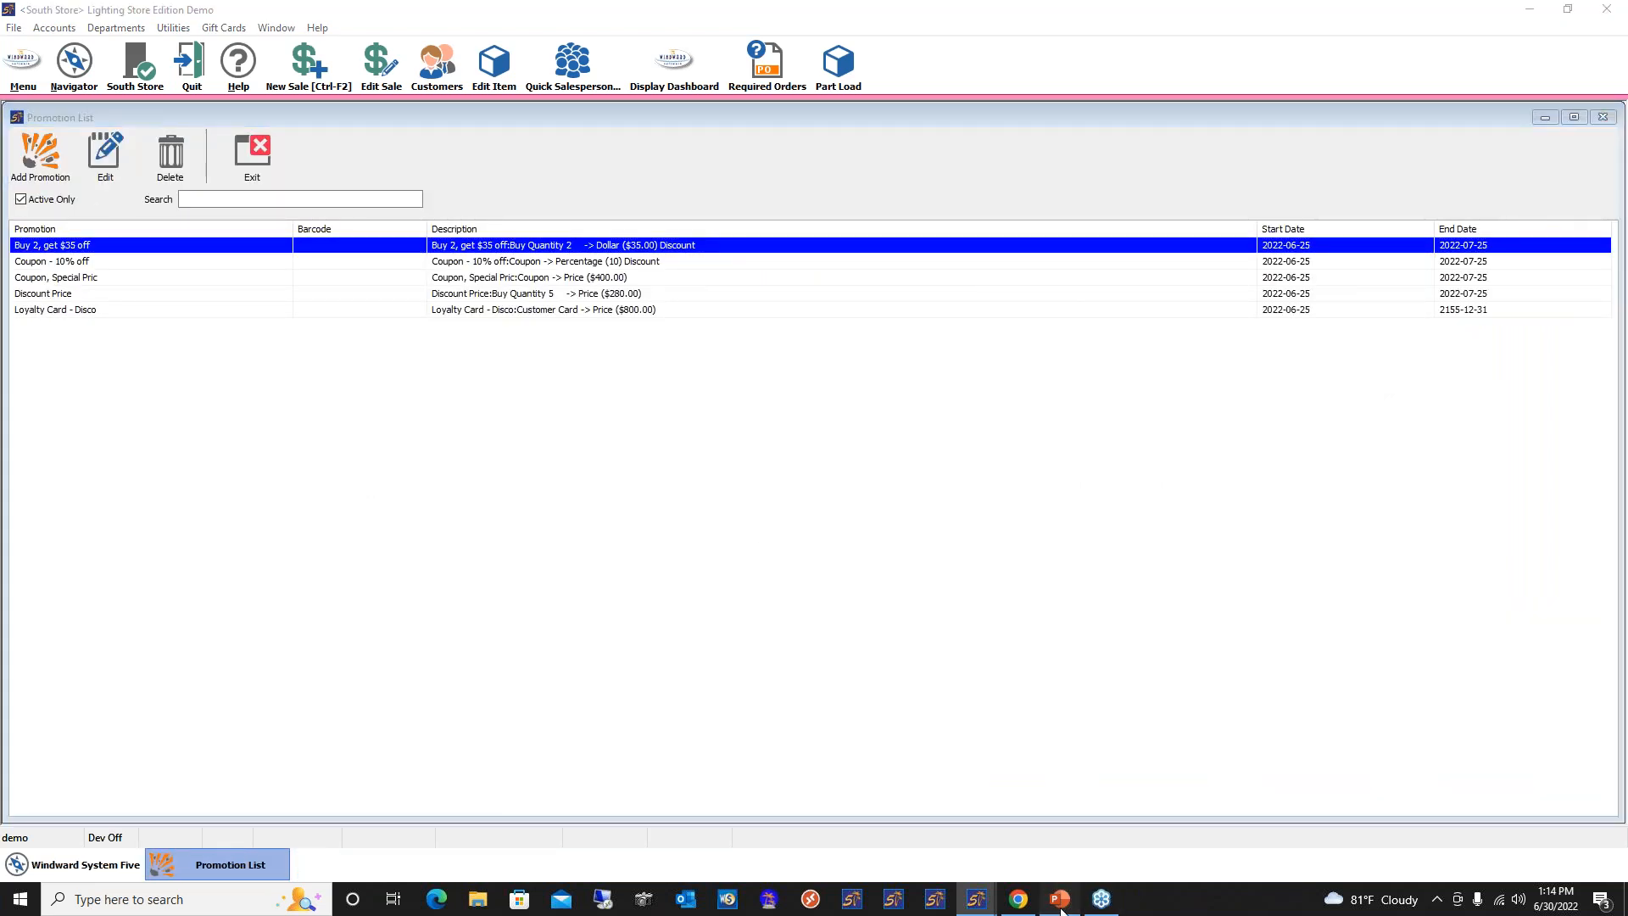
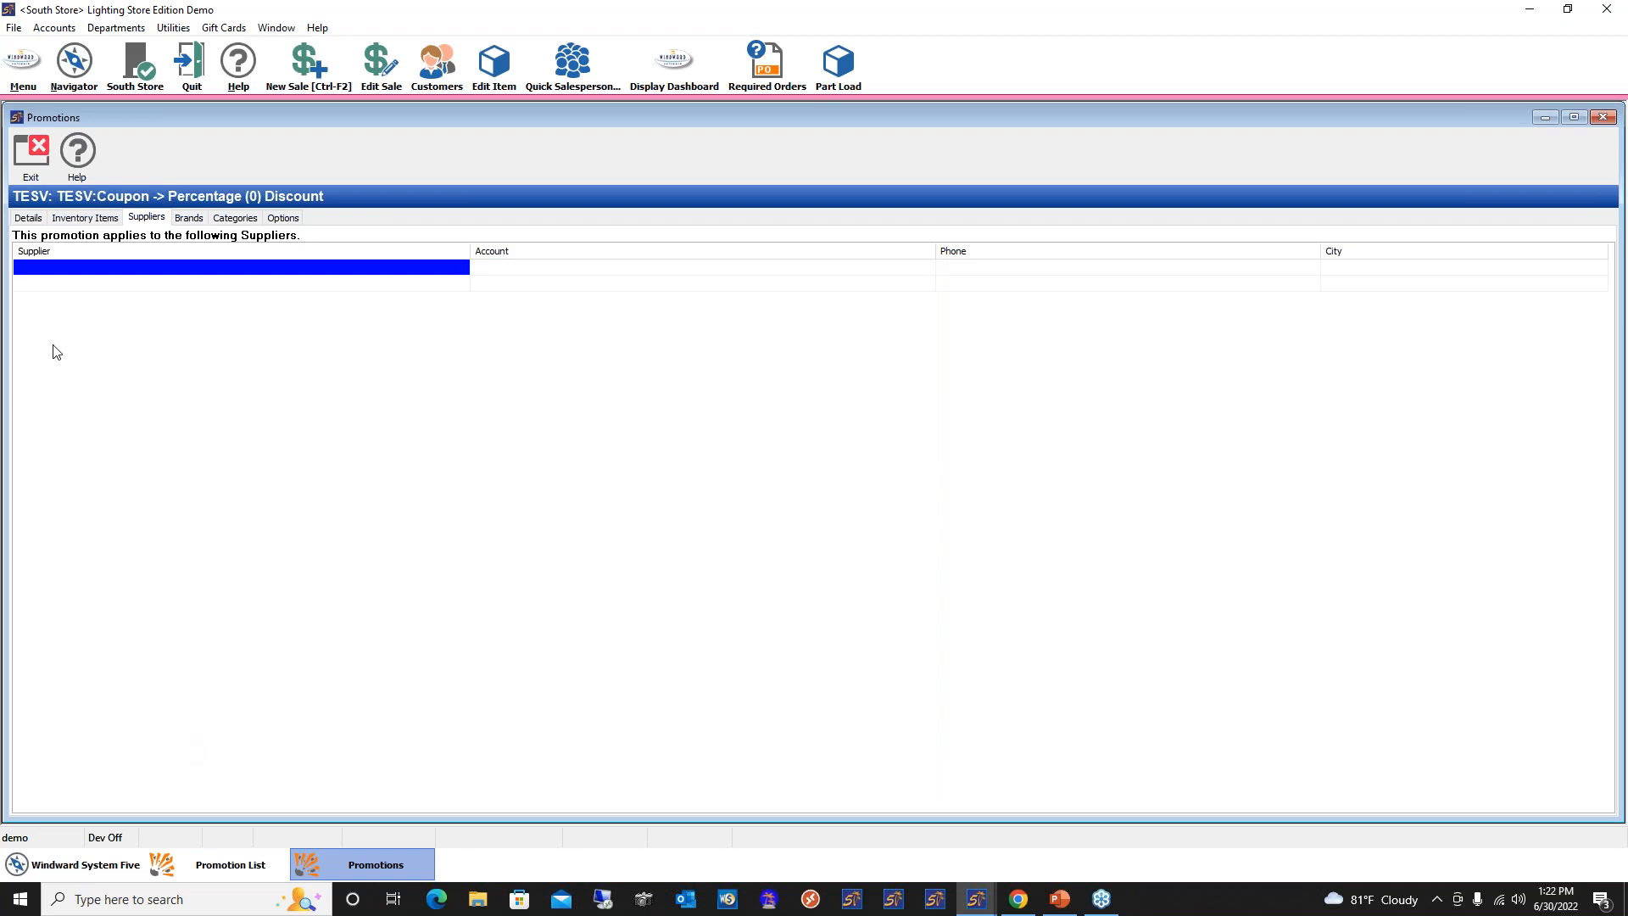
Set the TESV coupon promotion's reward to Percentage (X) Discount From List
left_click(28, 218)
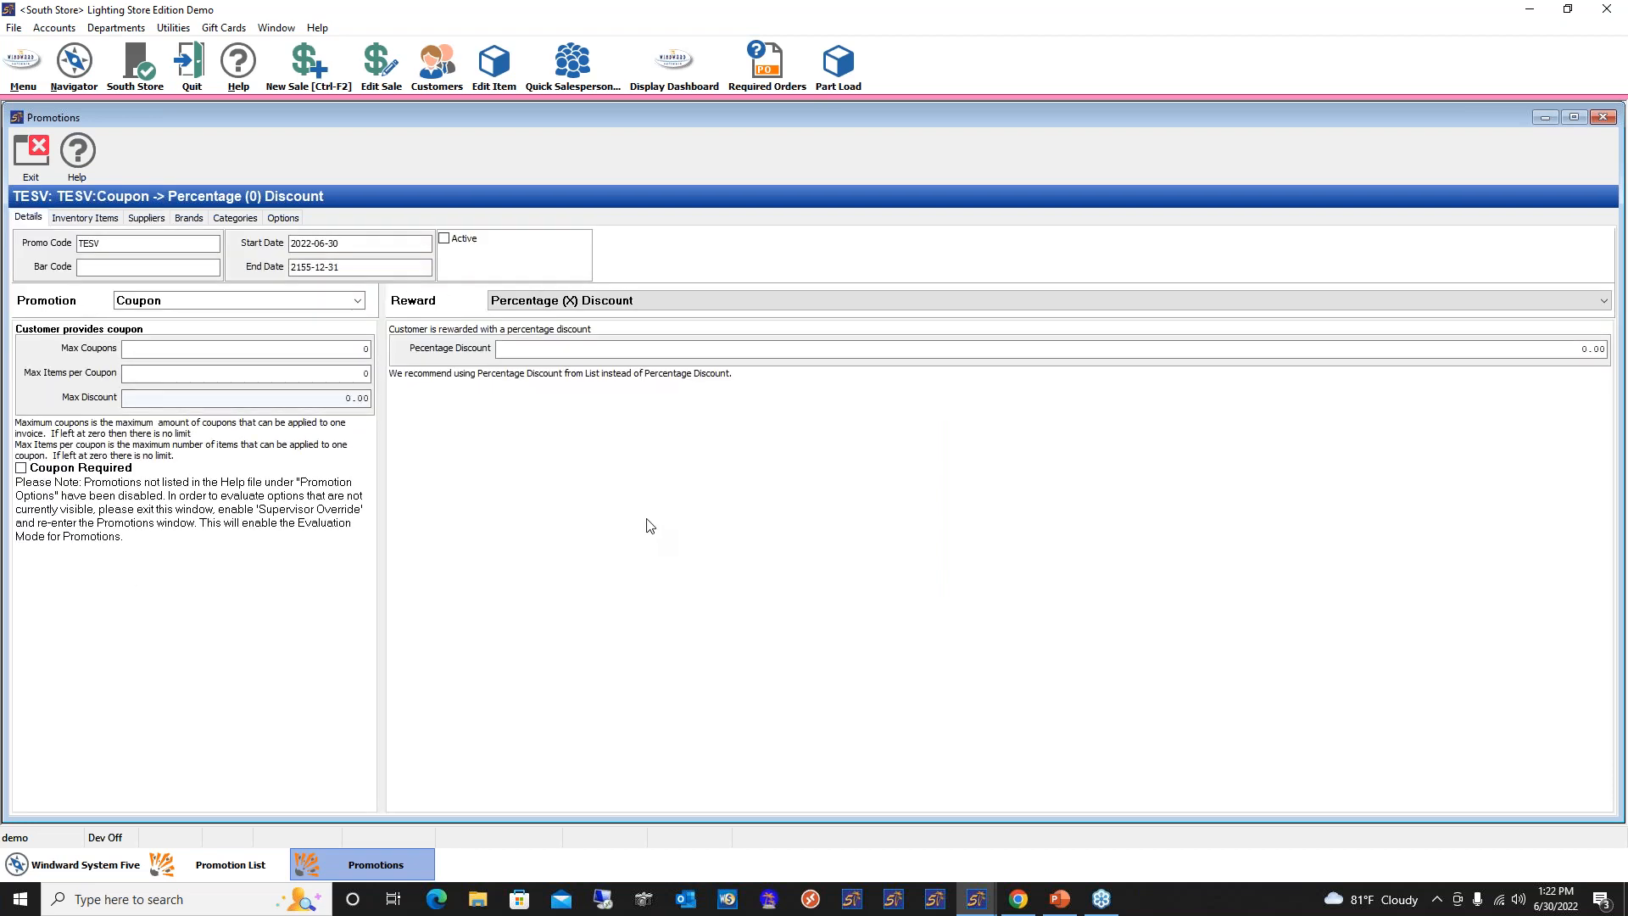
left_click(543, 304)
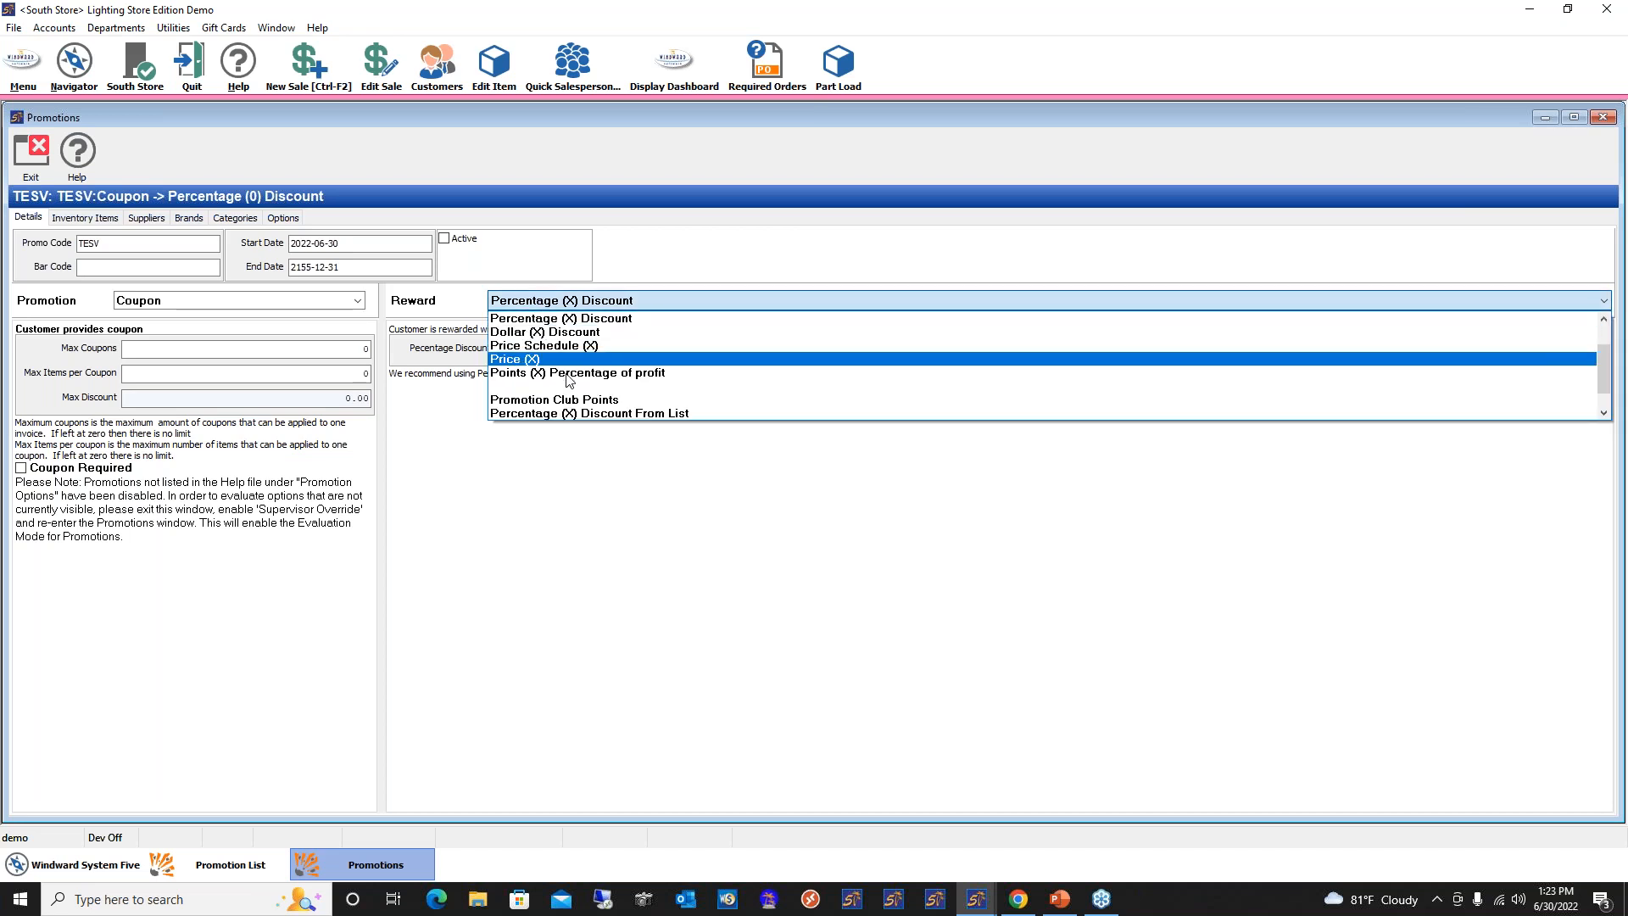
scroll(574, 397, "down", 1)
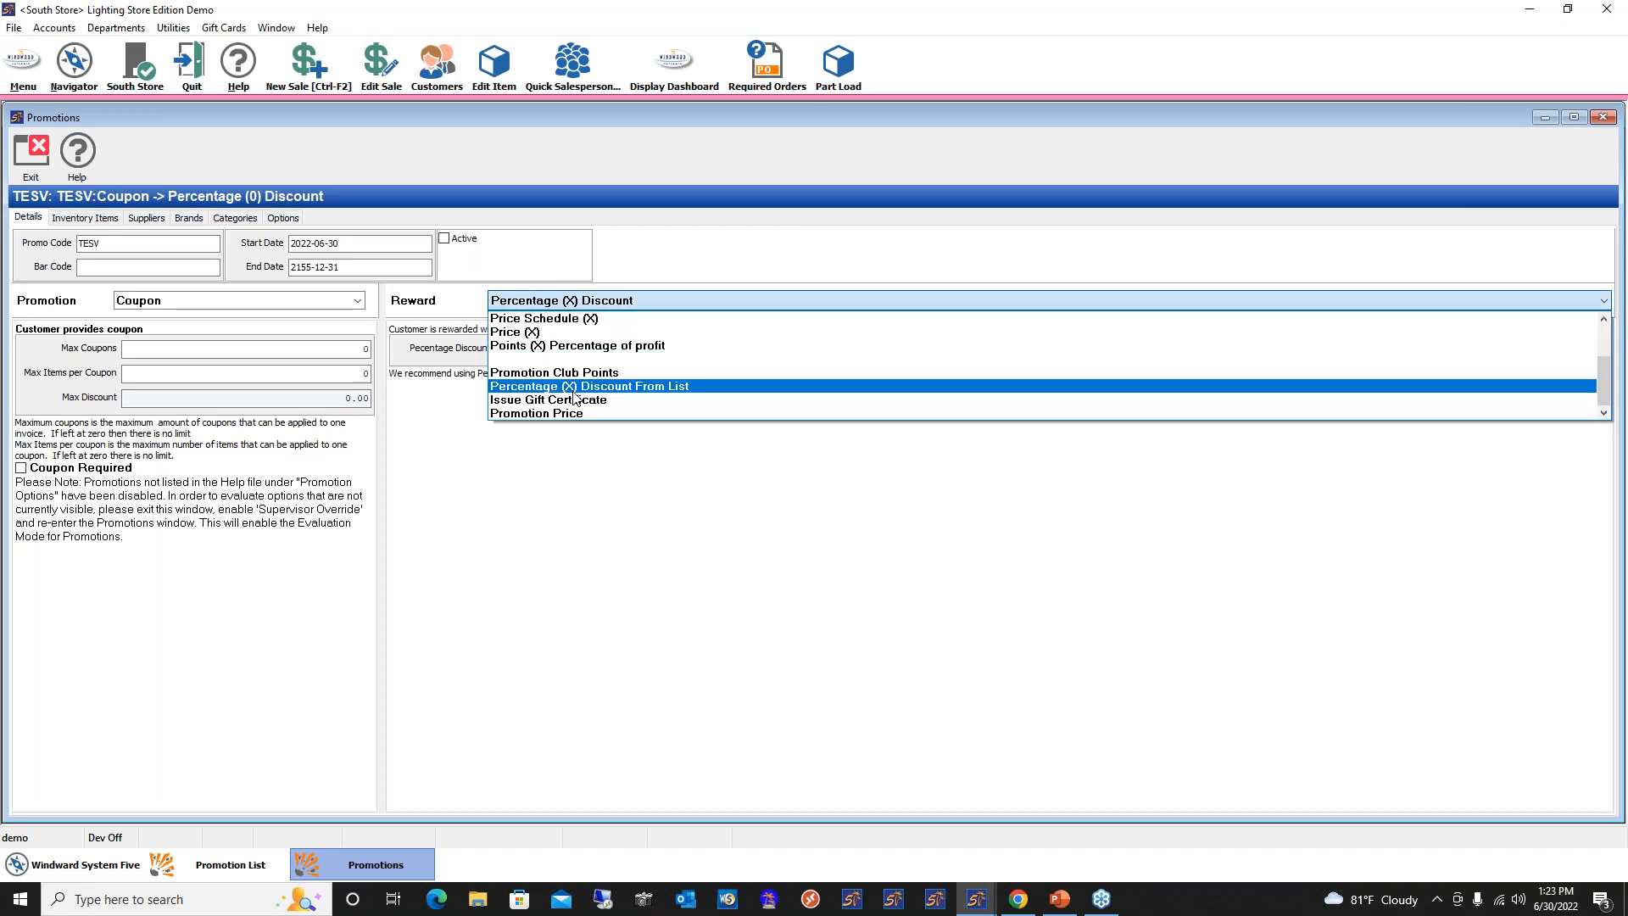
left_click(684, 392)
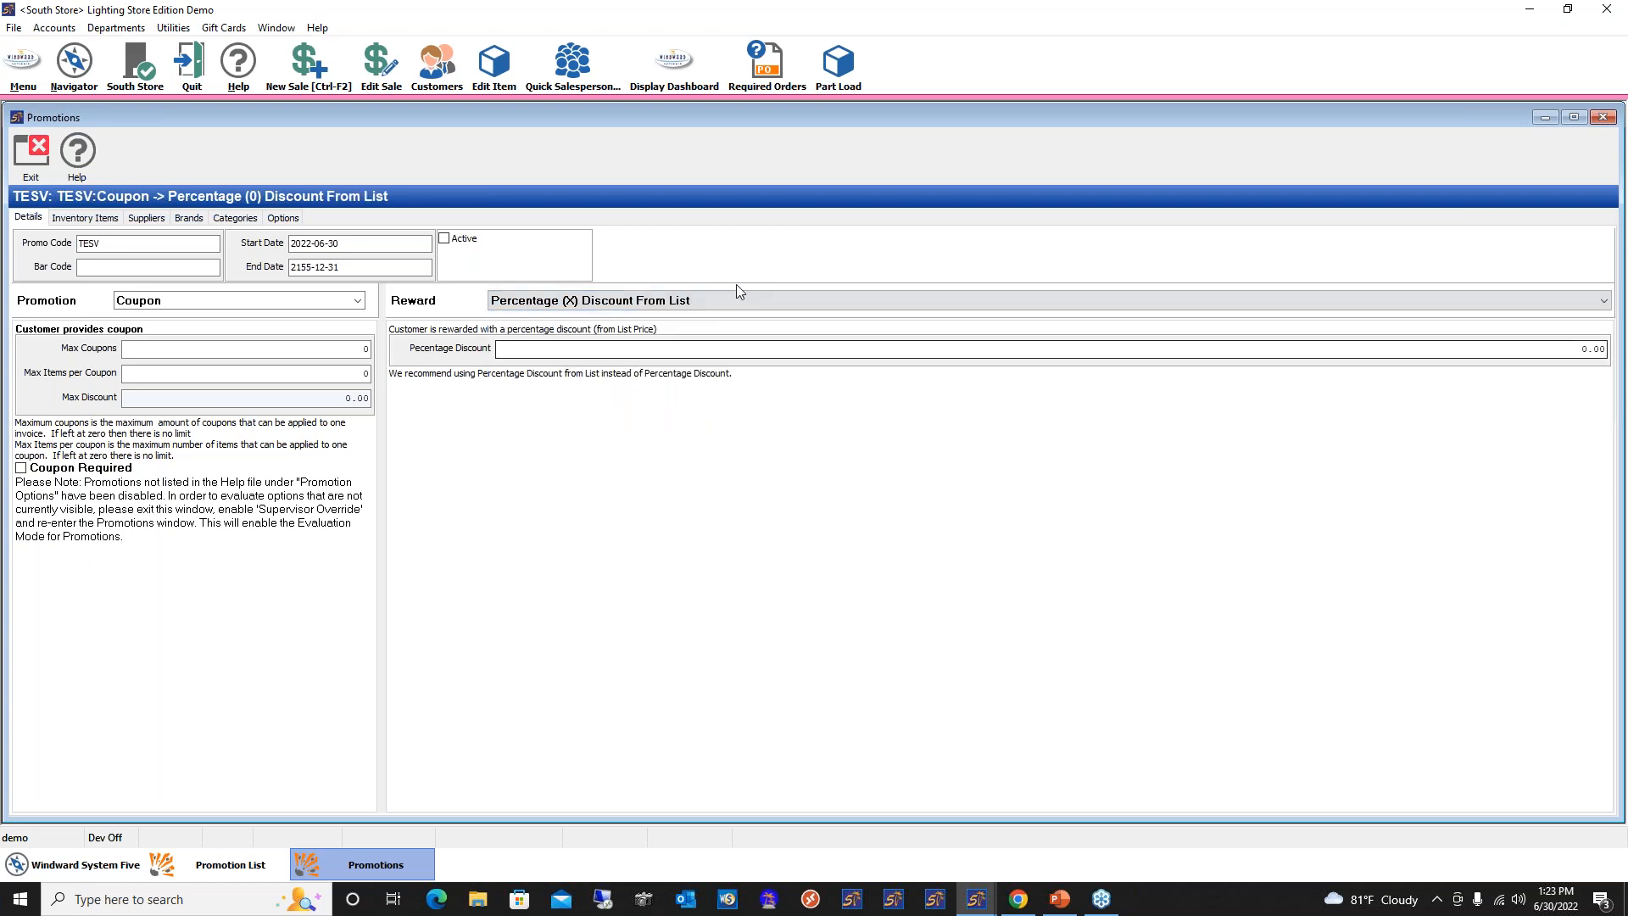
left_click(820, 350)
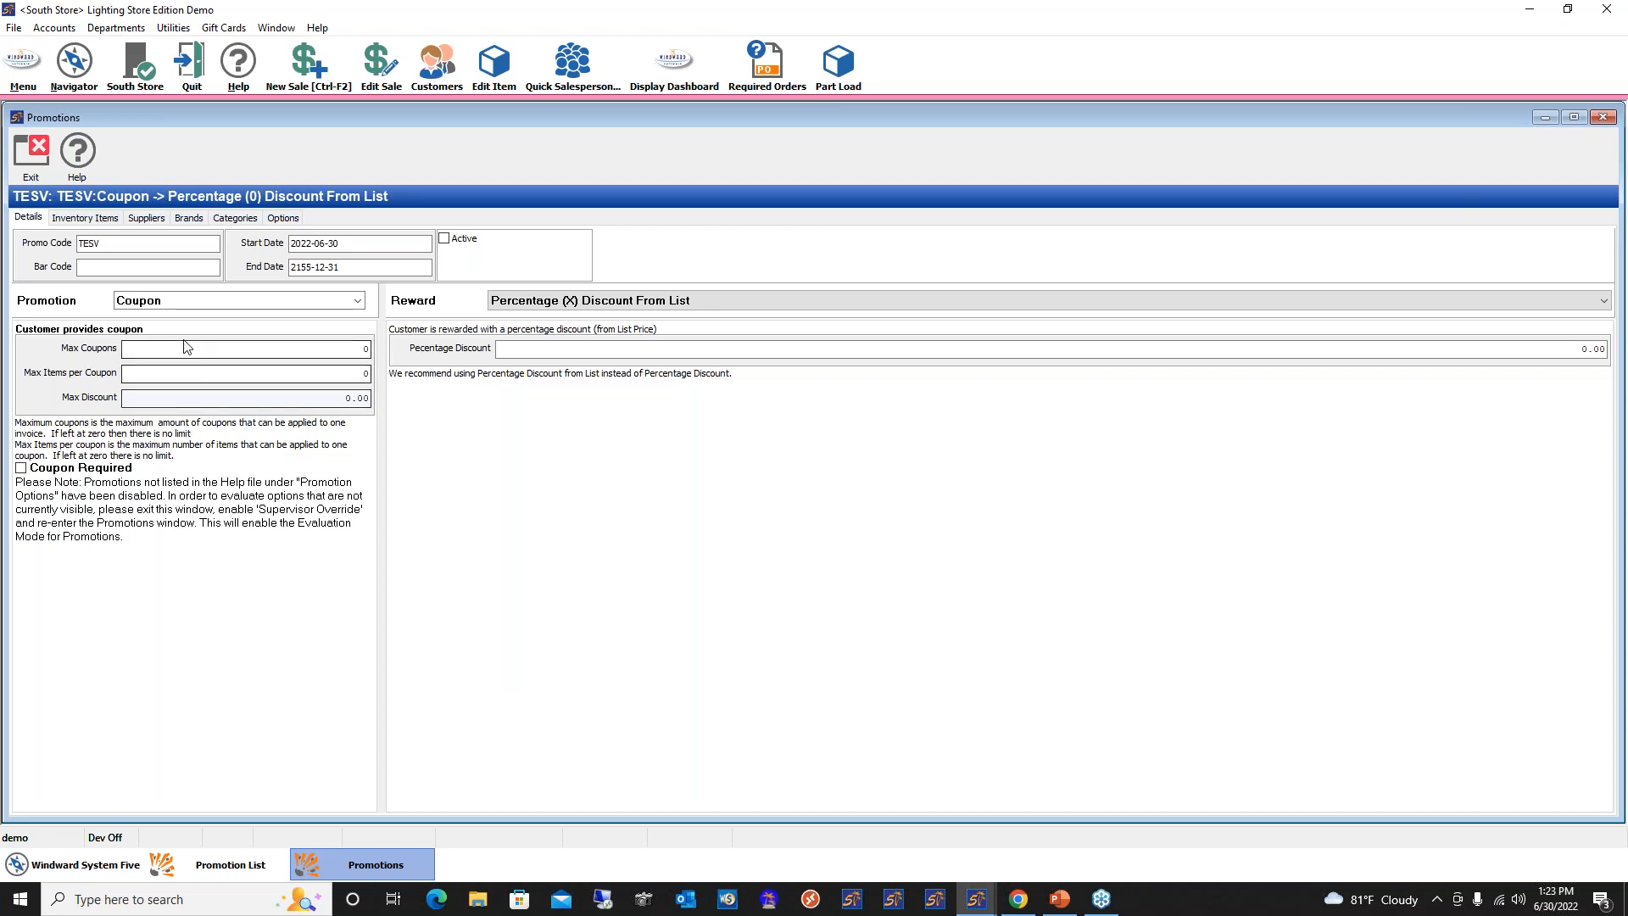
Review the TESV promotion's options and the inventory items, categories, brands and suppliers it can apply to
left_click(84, 218)
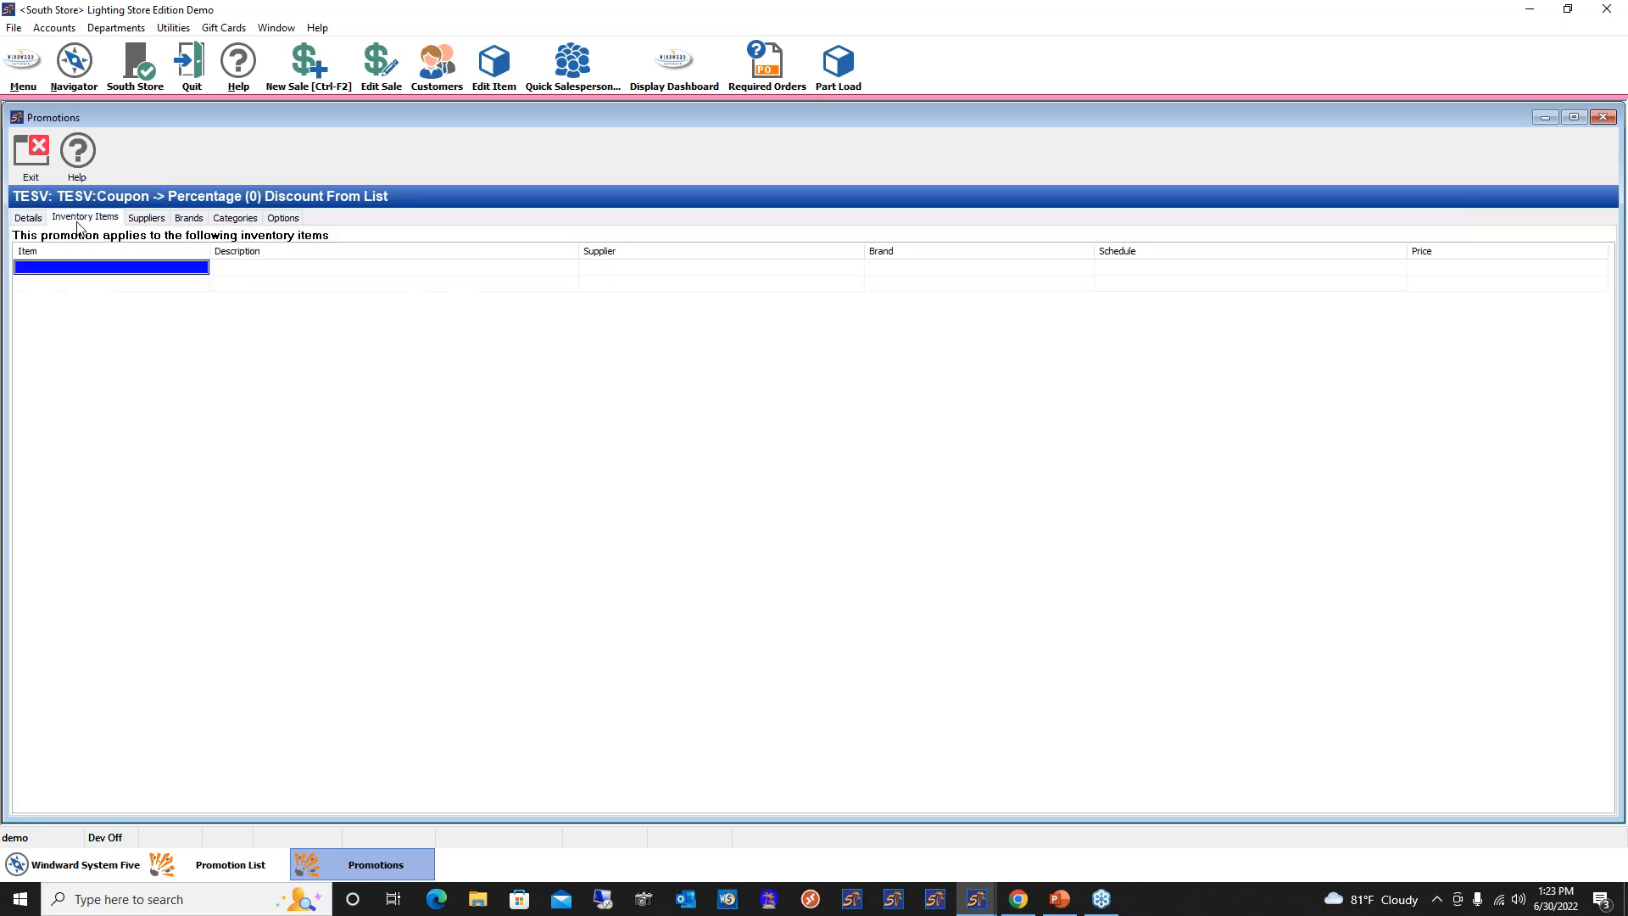
left_click(293, 218)
left_click(235, 221)
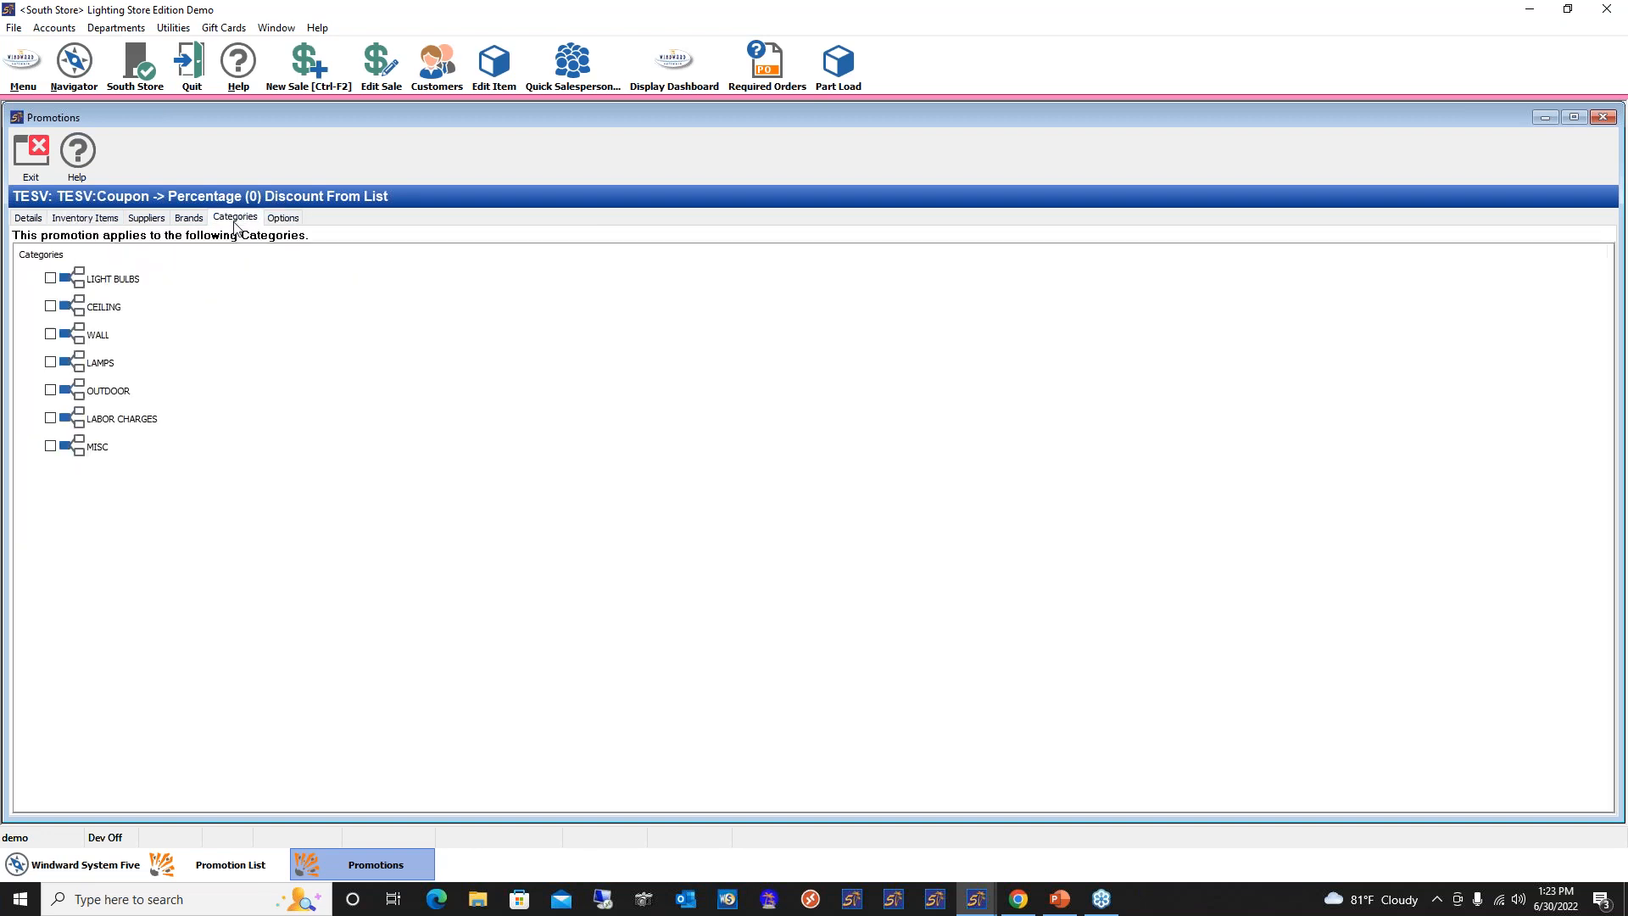
left_click(189, 220)
left_click(141, 221)
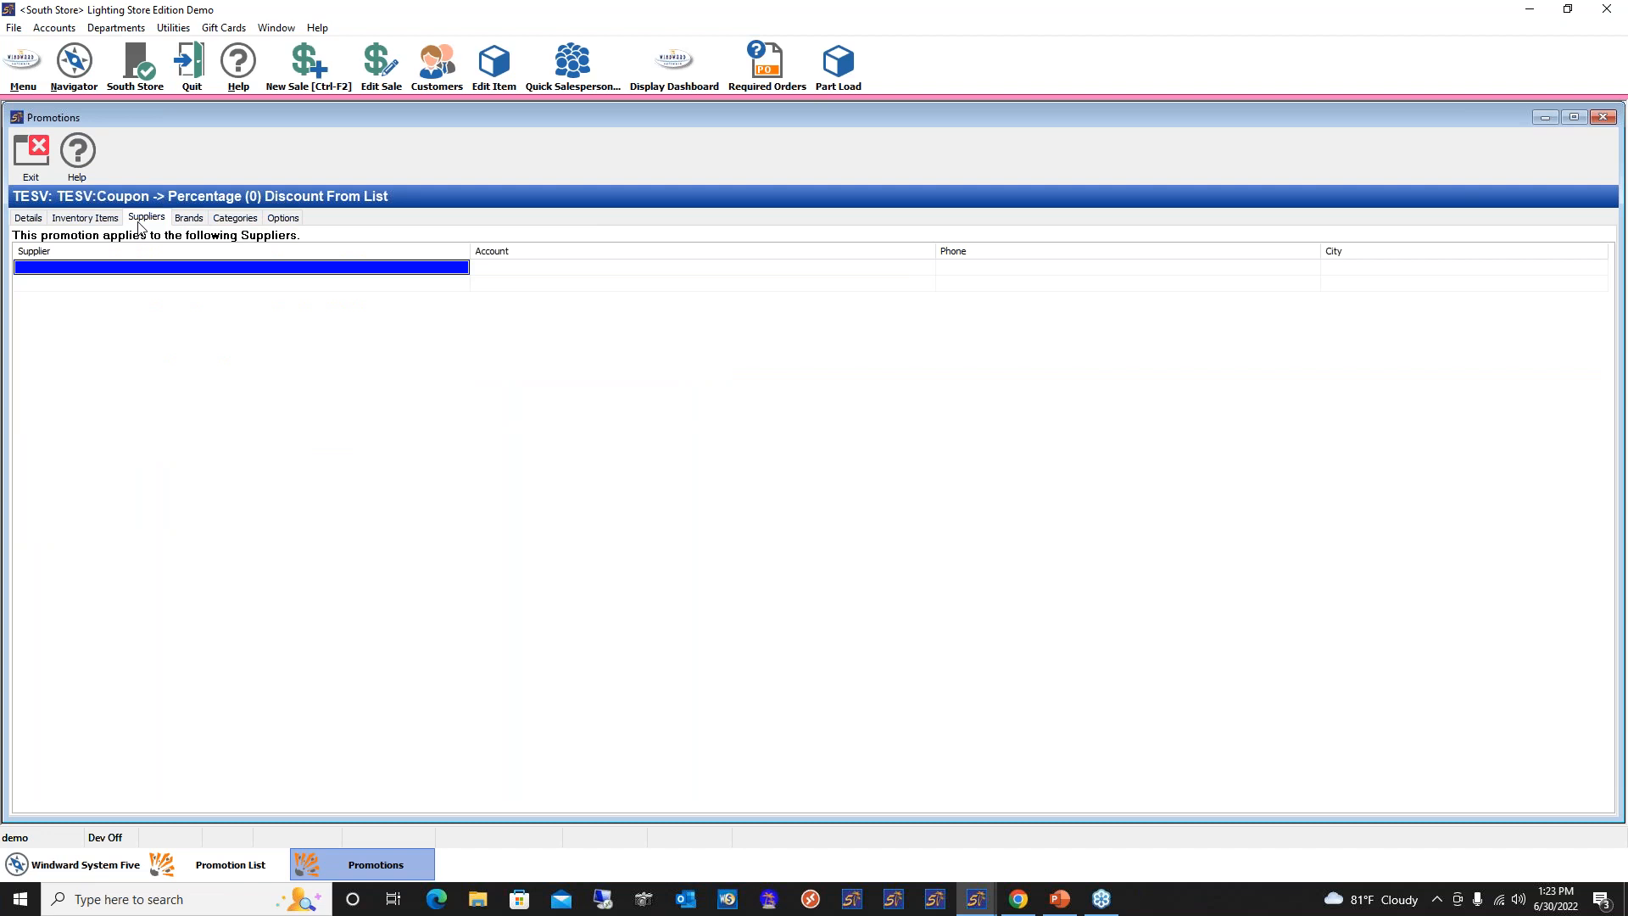
left_click(87, 219)
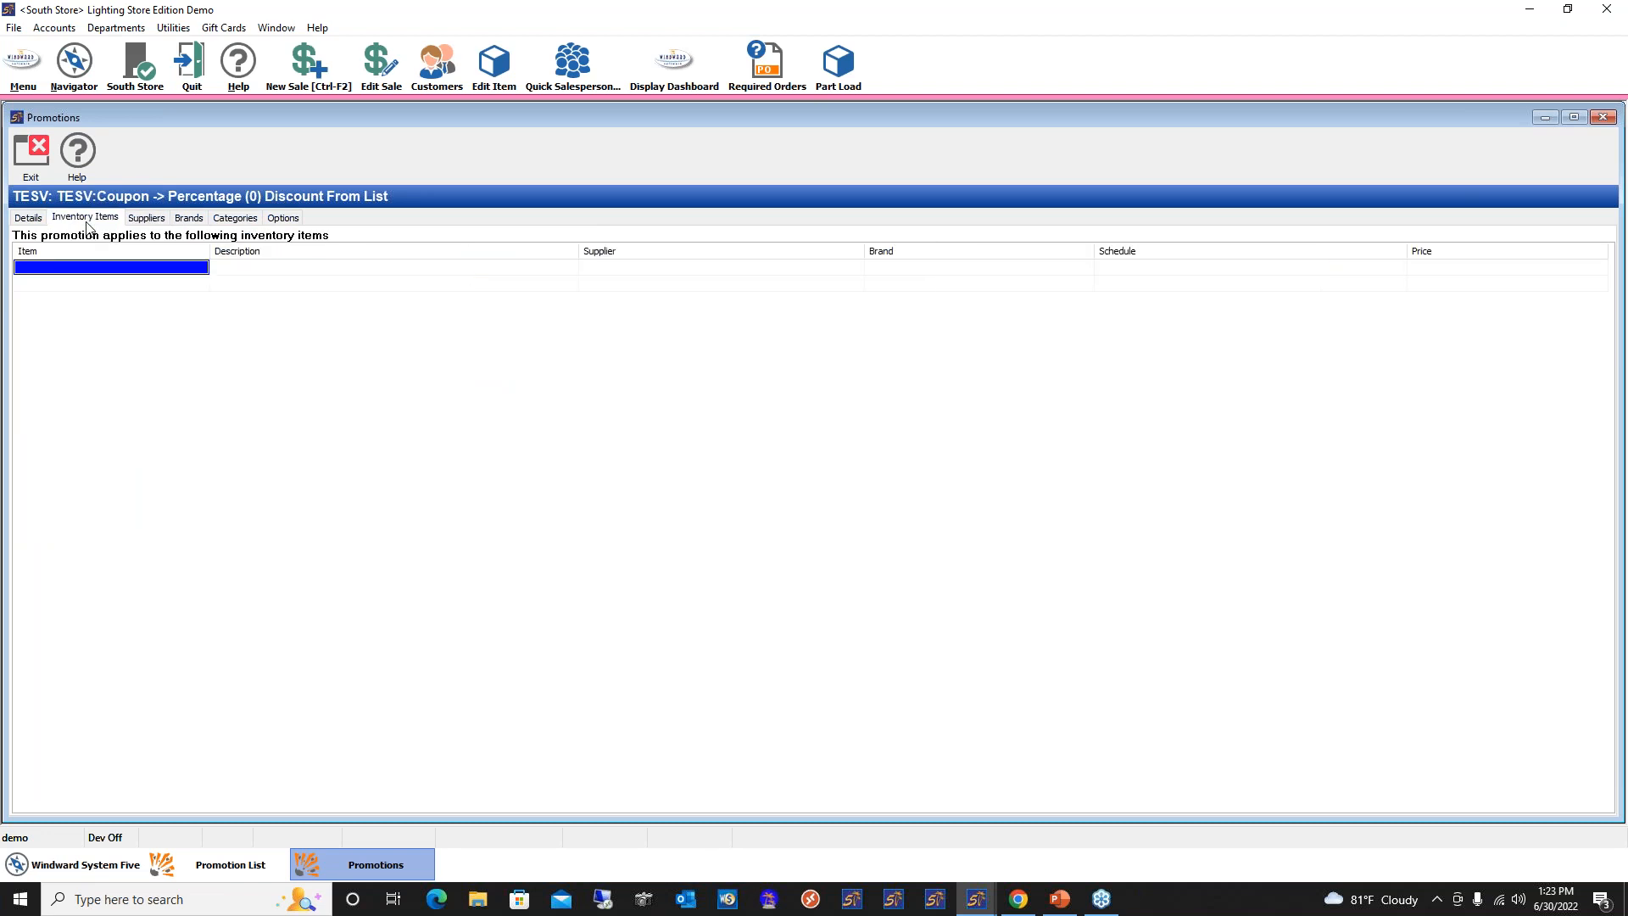
Review the South Store's invoice tax area priority settings and the choices available for Priority 1 in the Setup Wizard
left_click(36, 221)
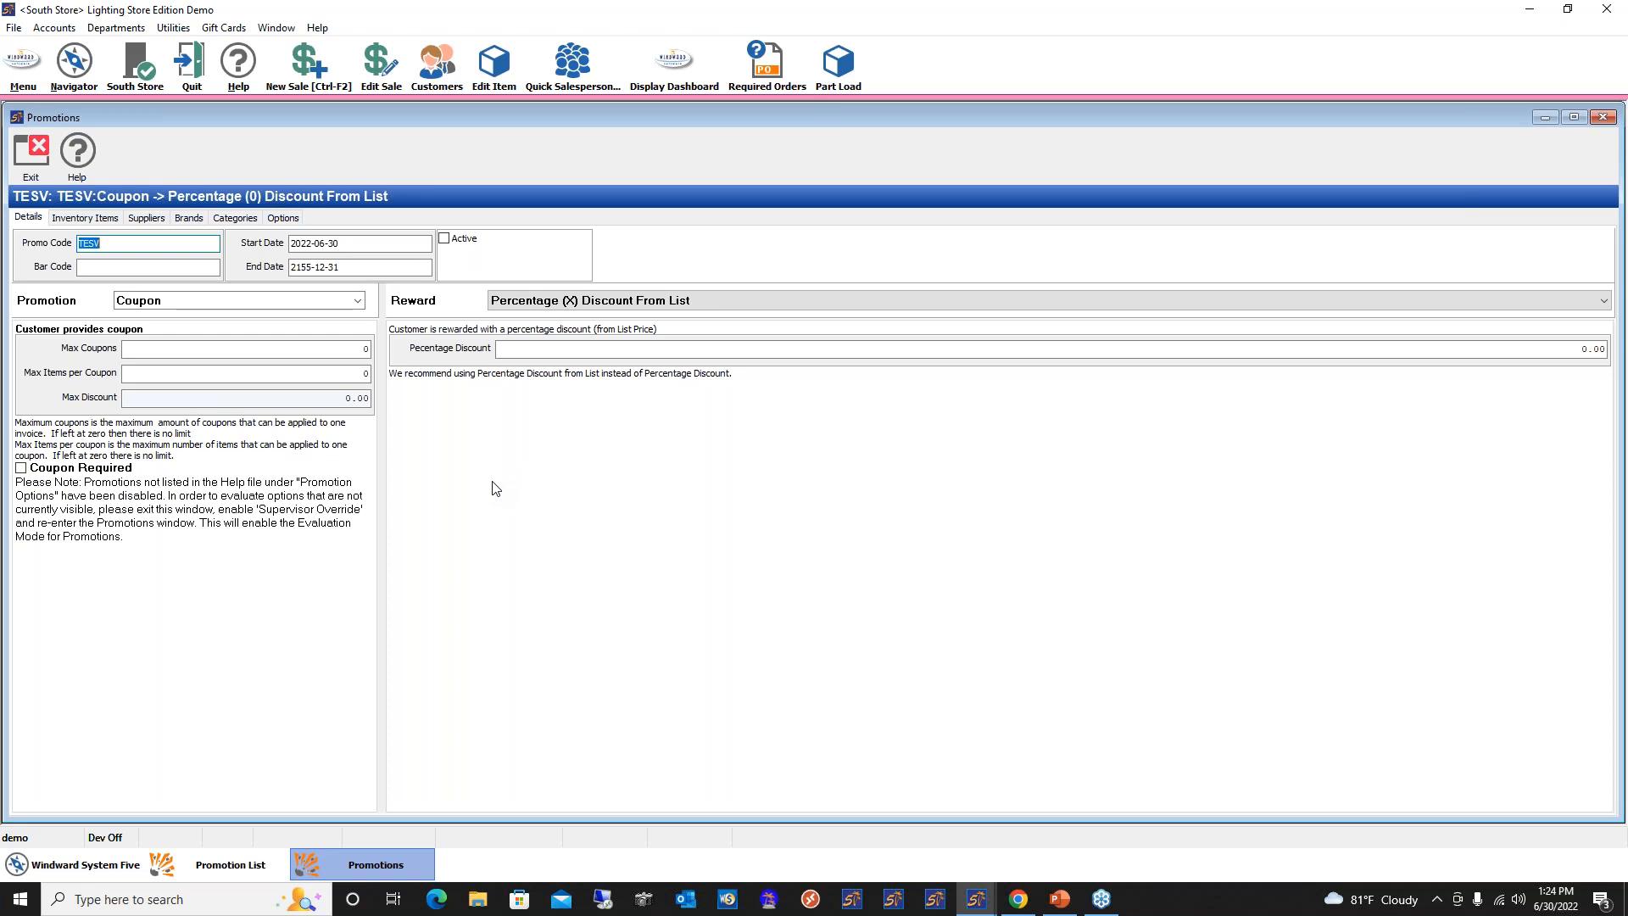
left_click(92, 866)
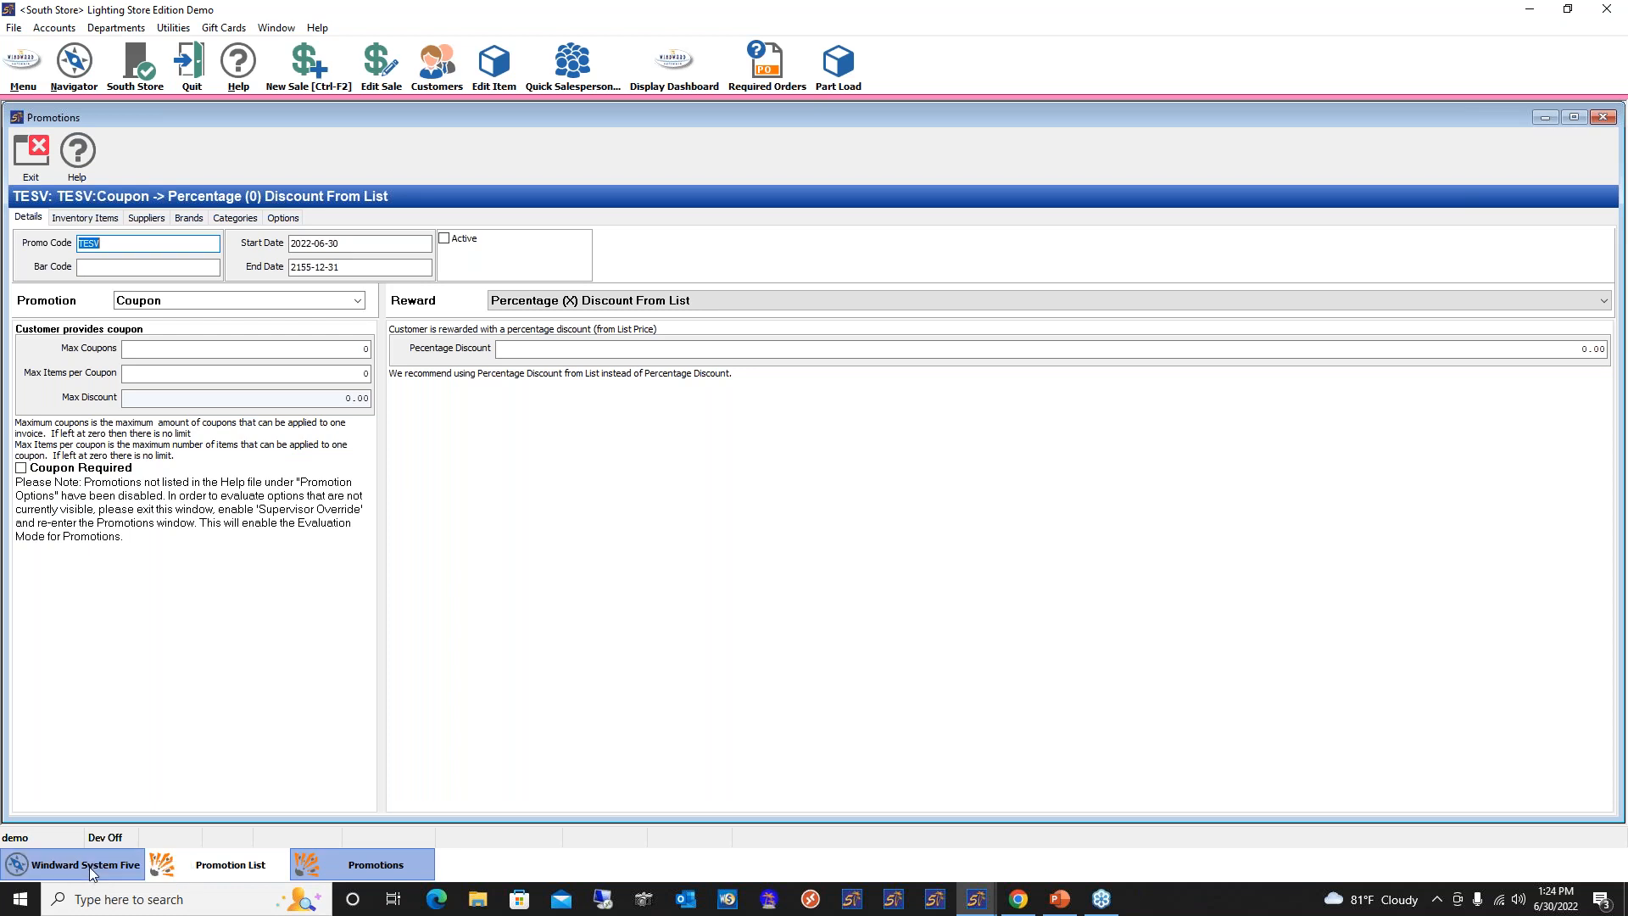
left_click(157, 564)
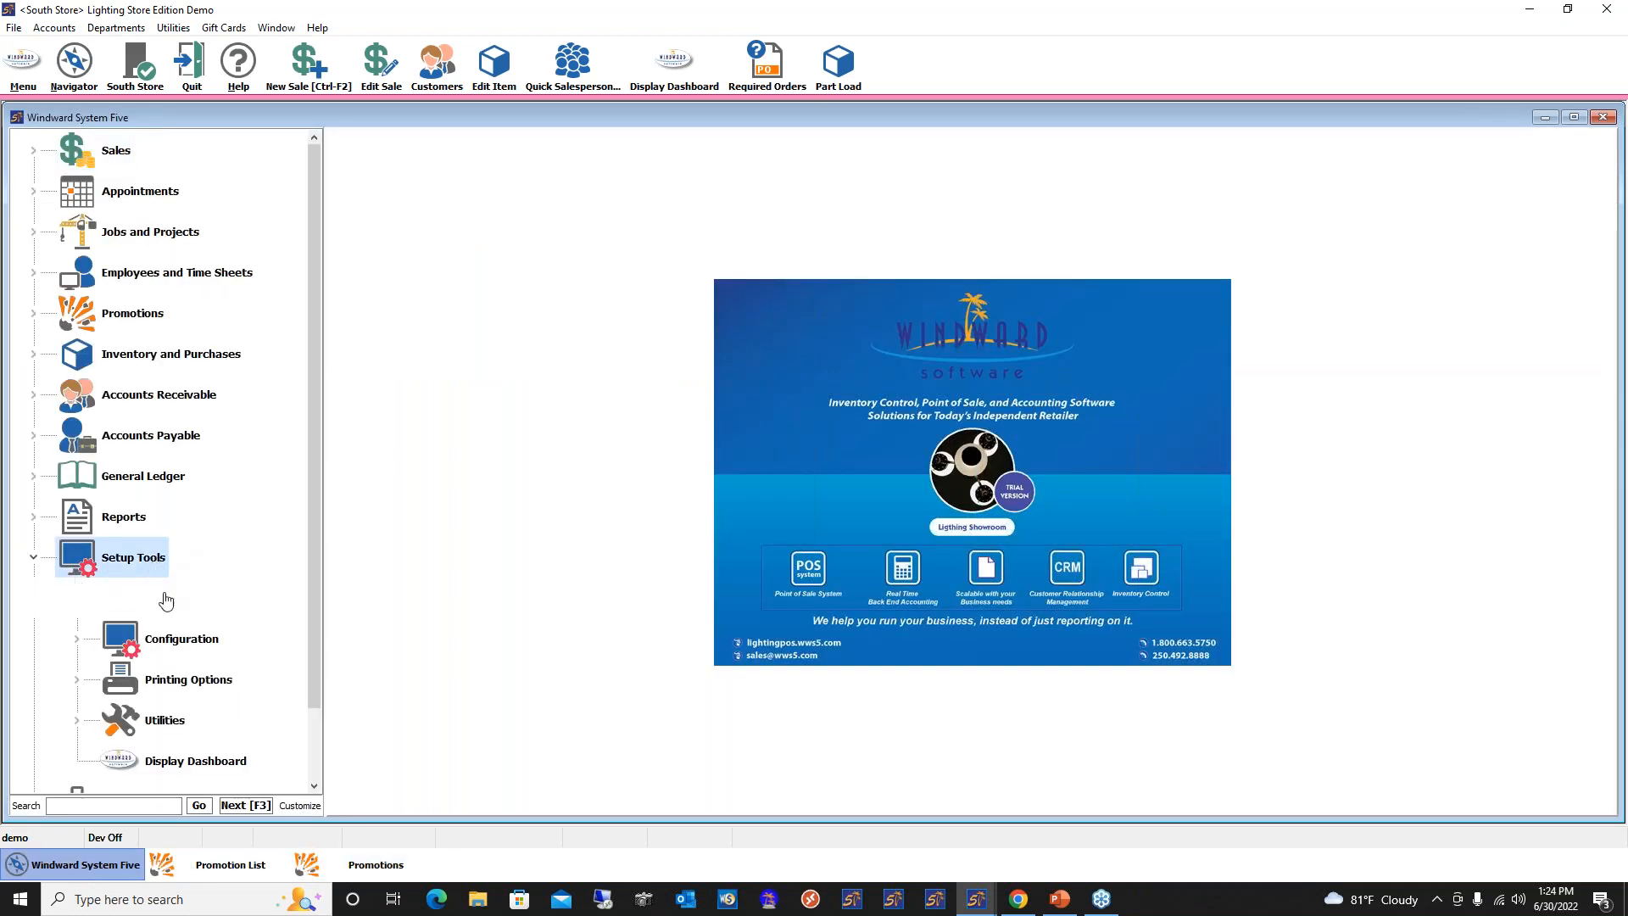
left_click(165, 602)
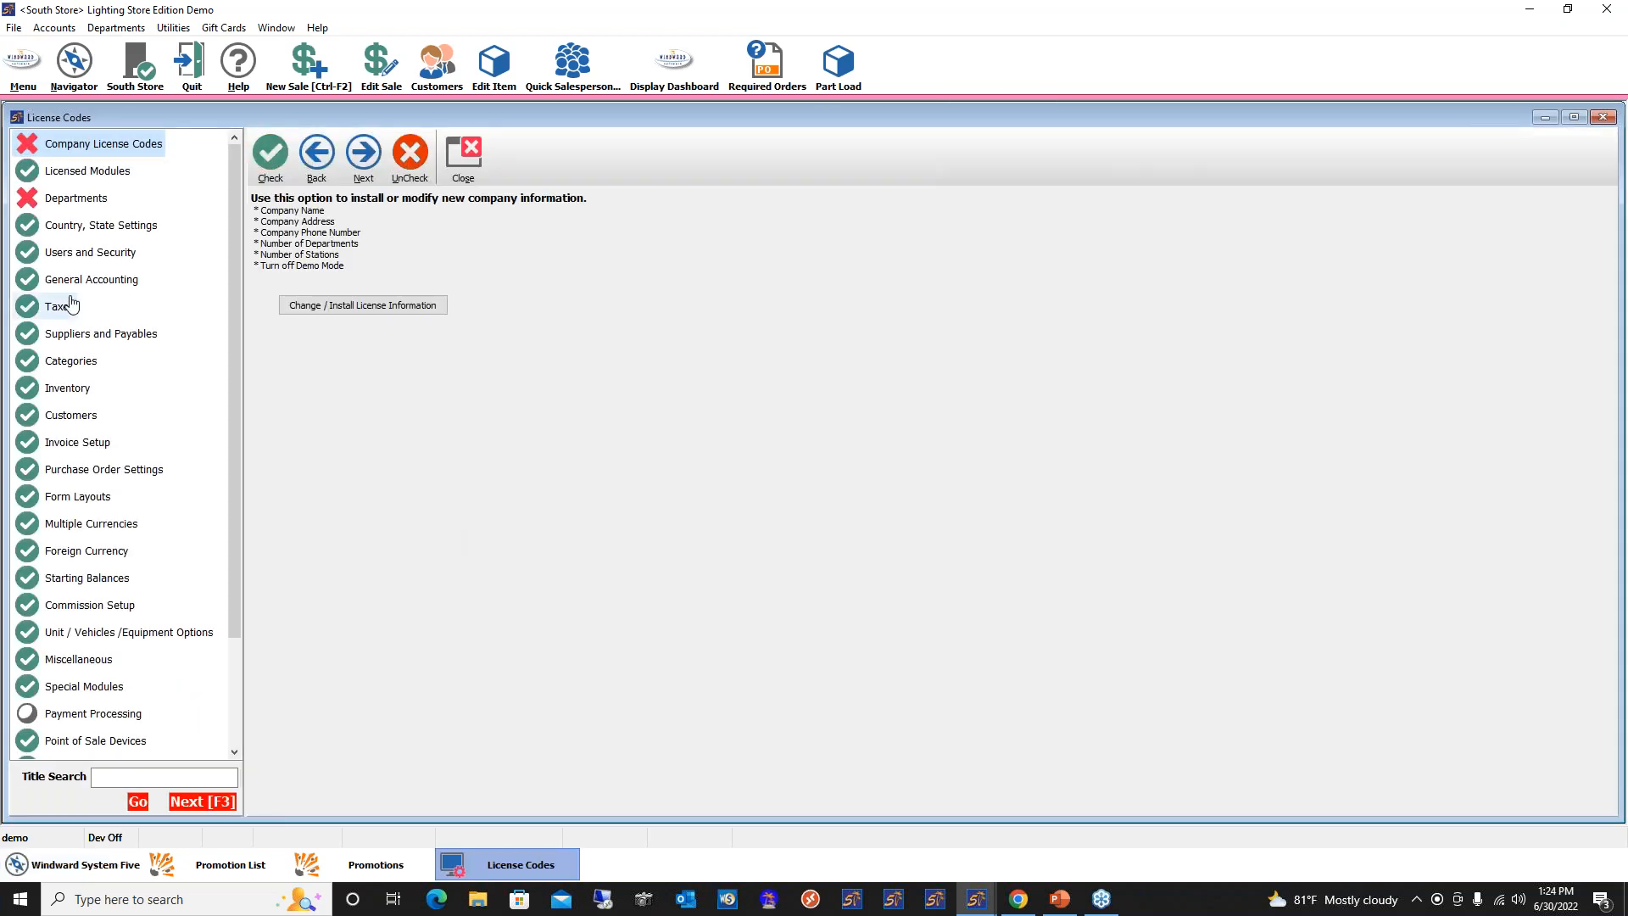
left_click(72, 305)
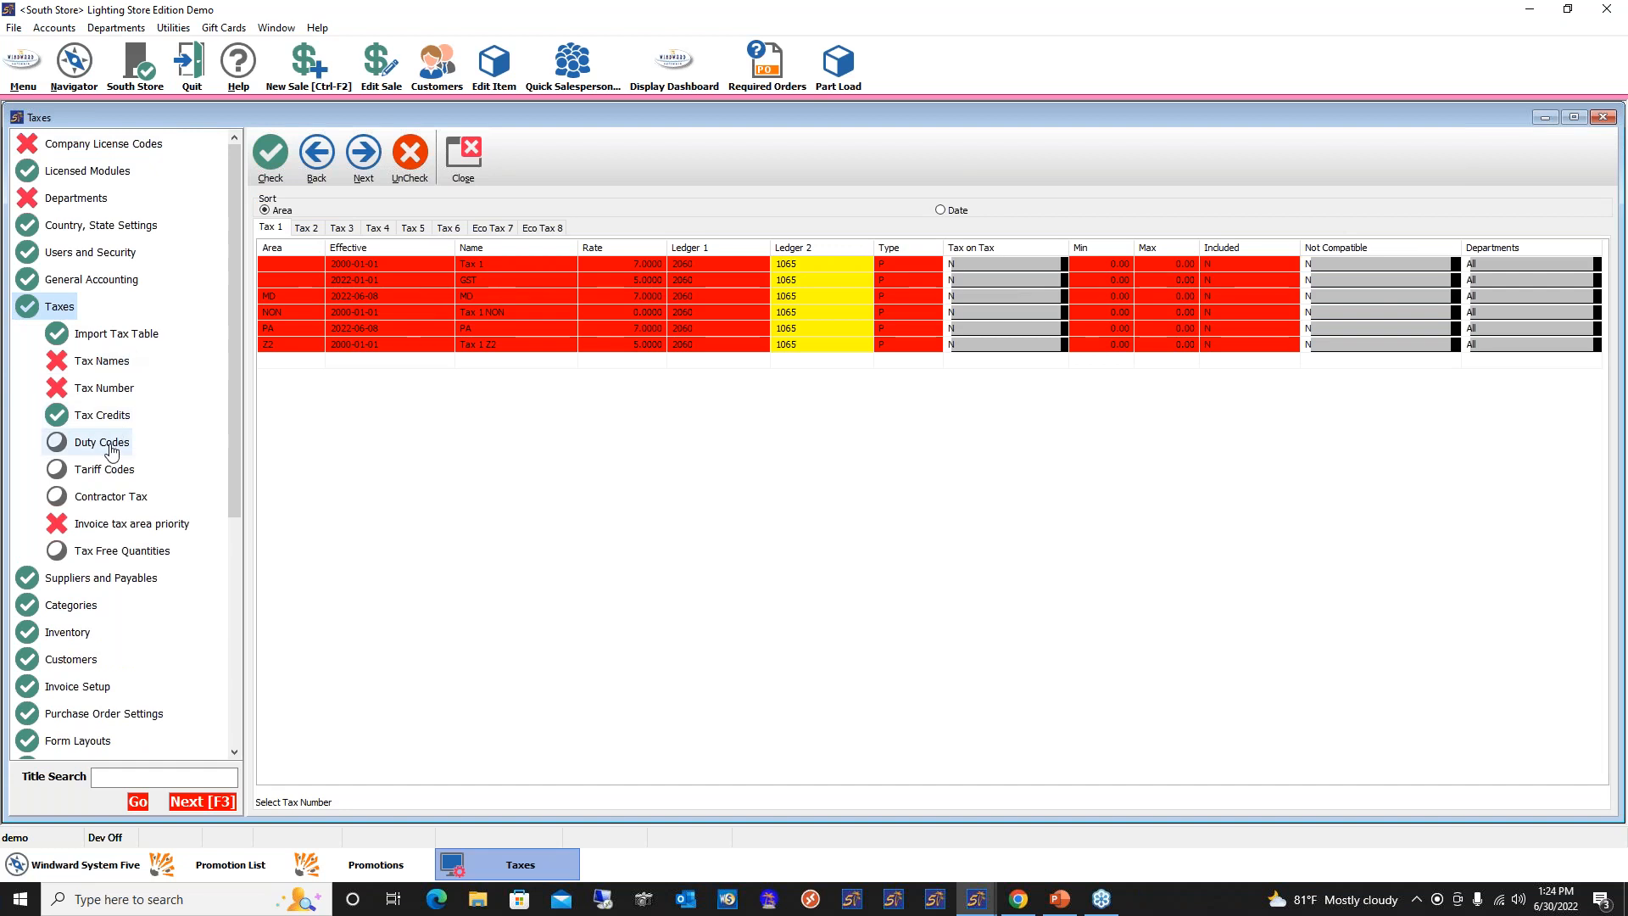
left_click(124, 527)
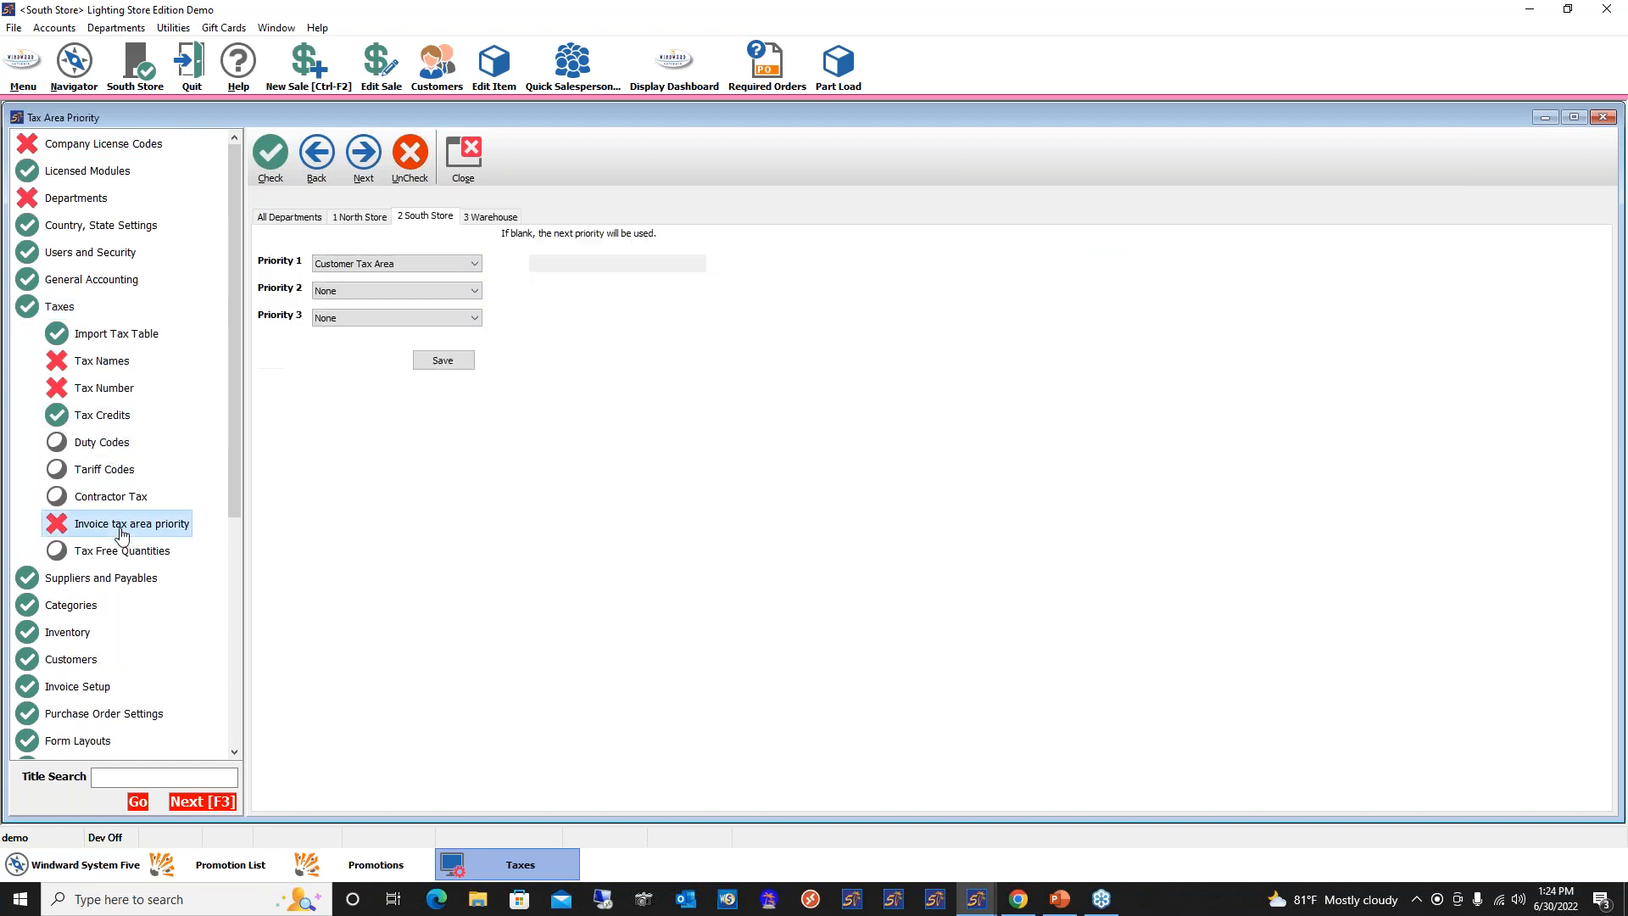
left_click(444, 264)
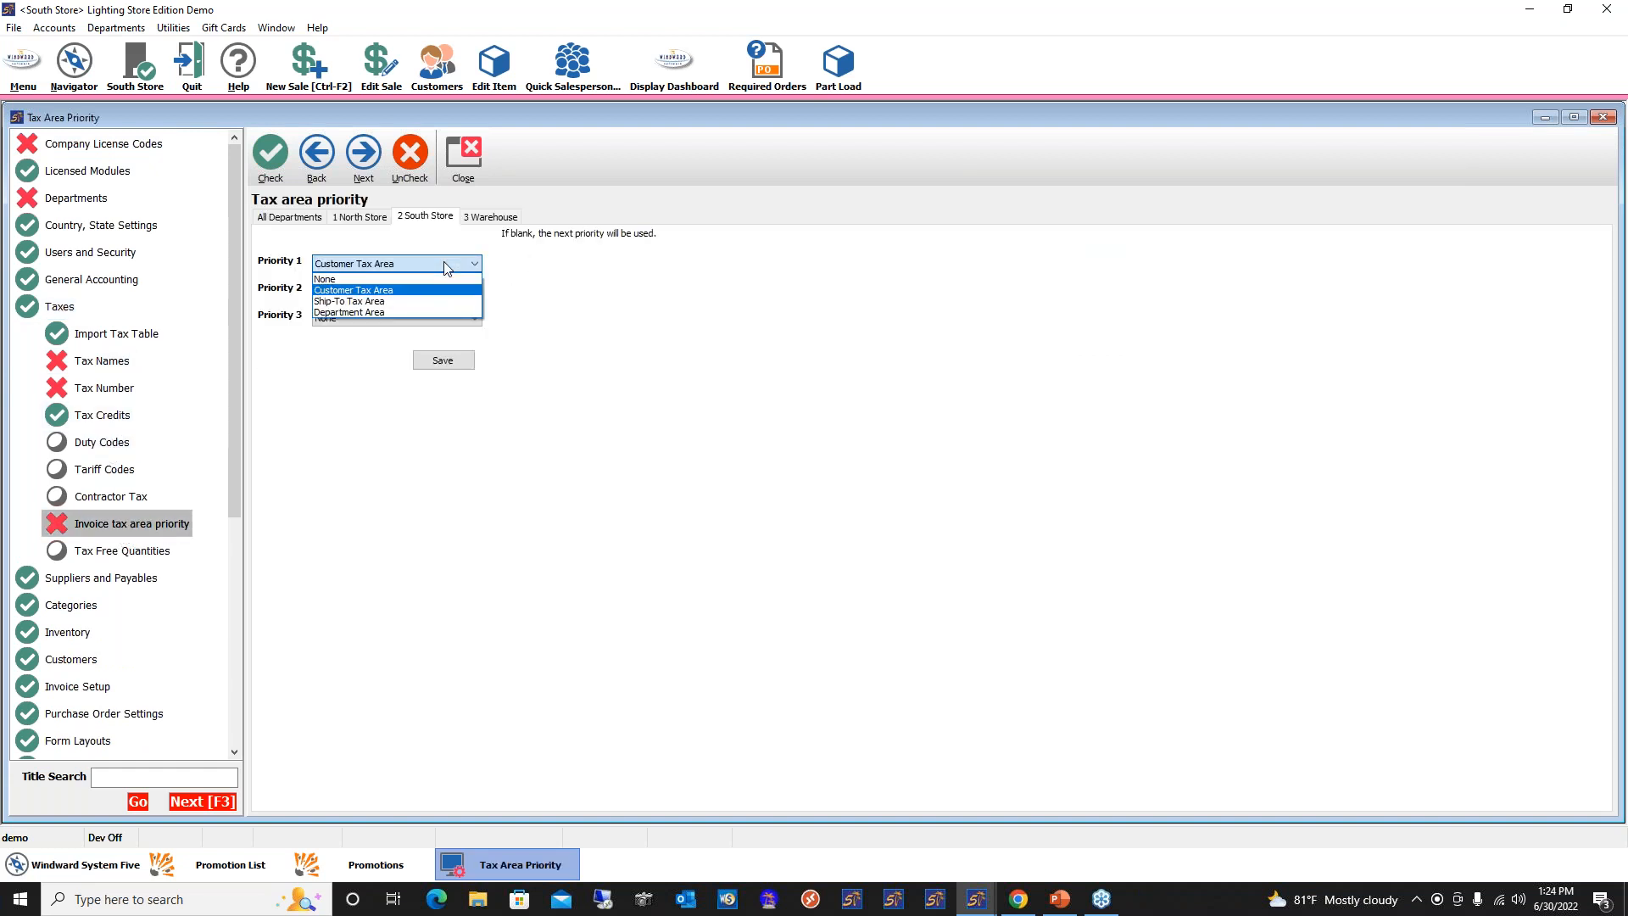
left_click(447, 268)
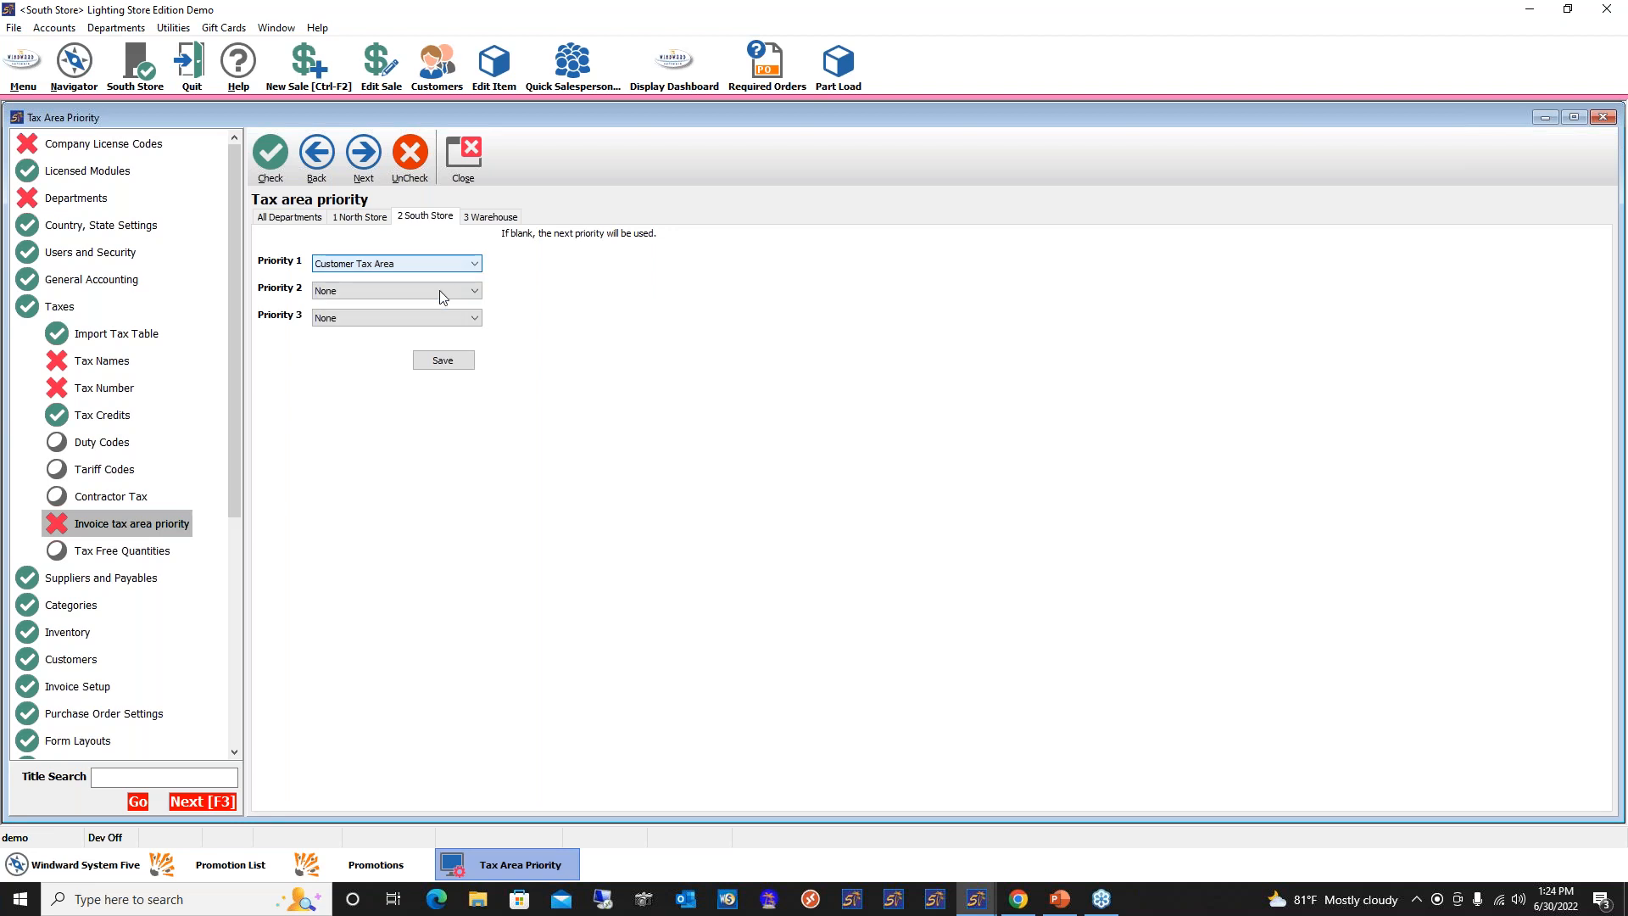
left_click(110, 865)
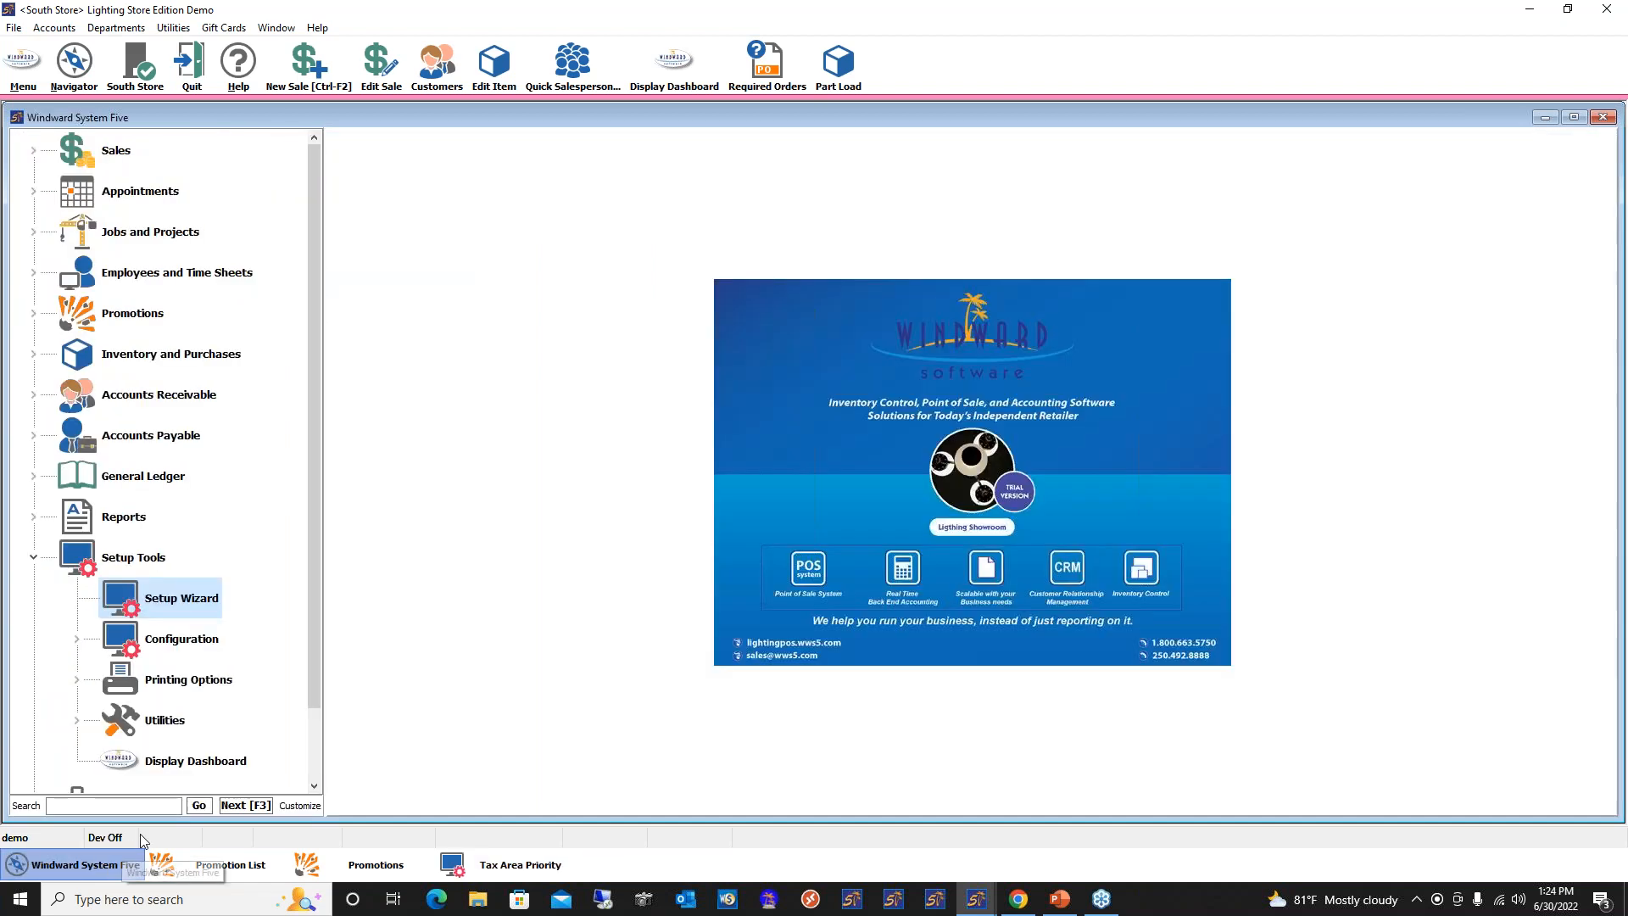
left_click(36, 561)
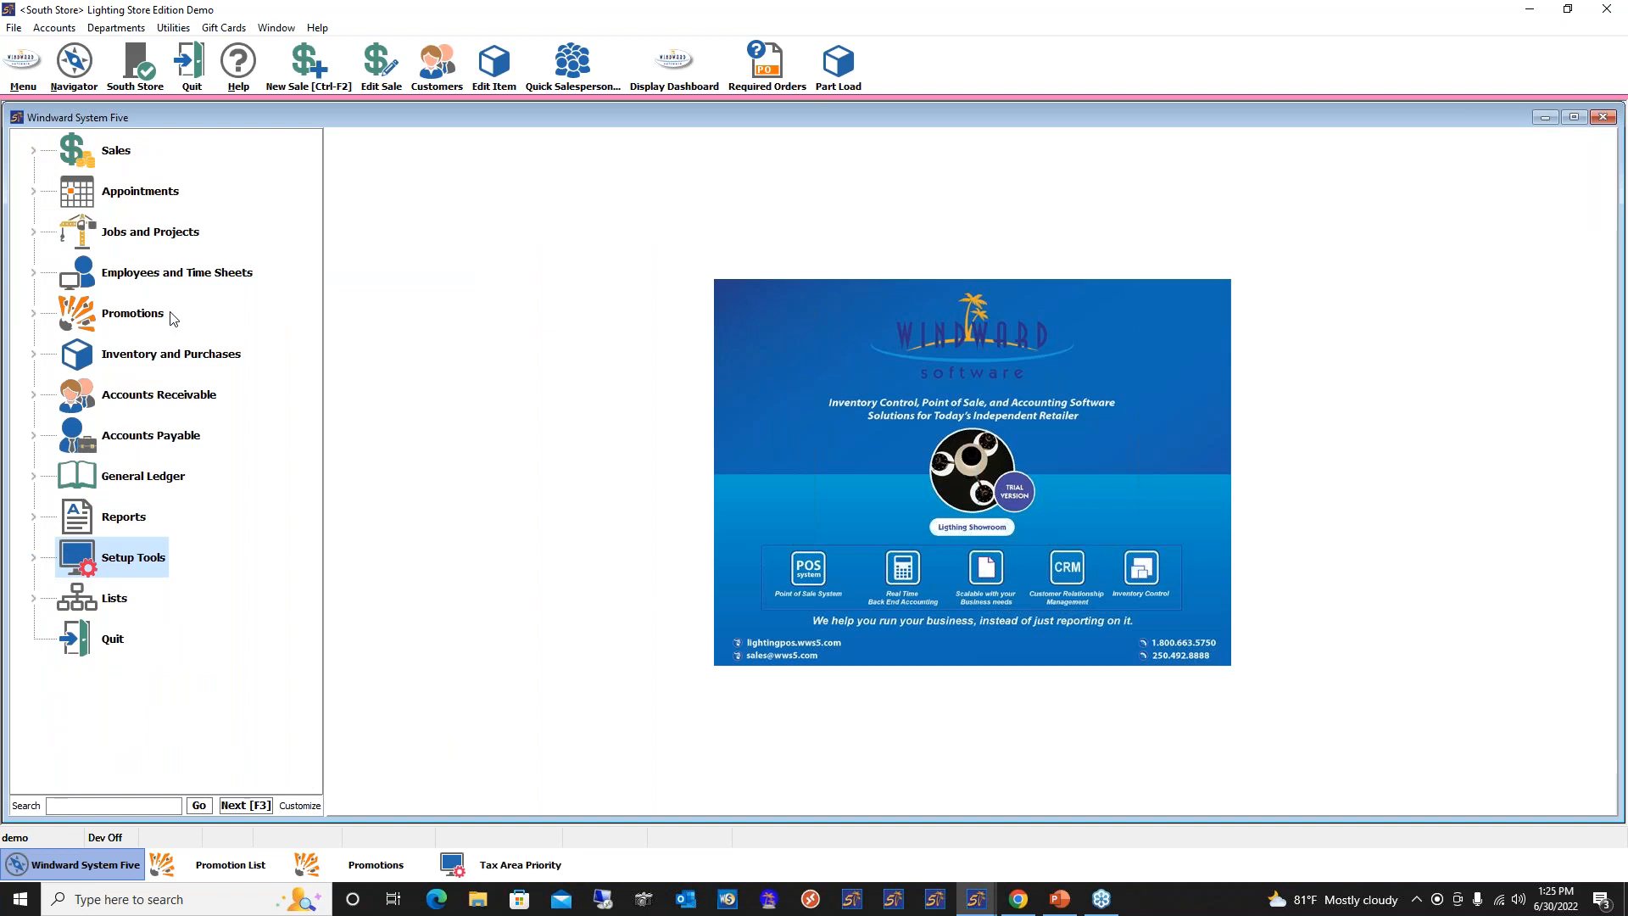
Look up inventory item TEST and review its retail price levels
left_click(373, 70)
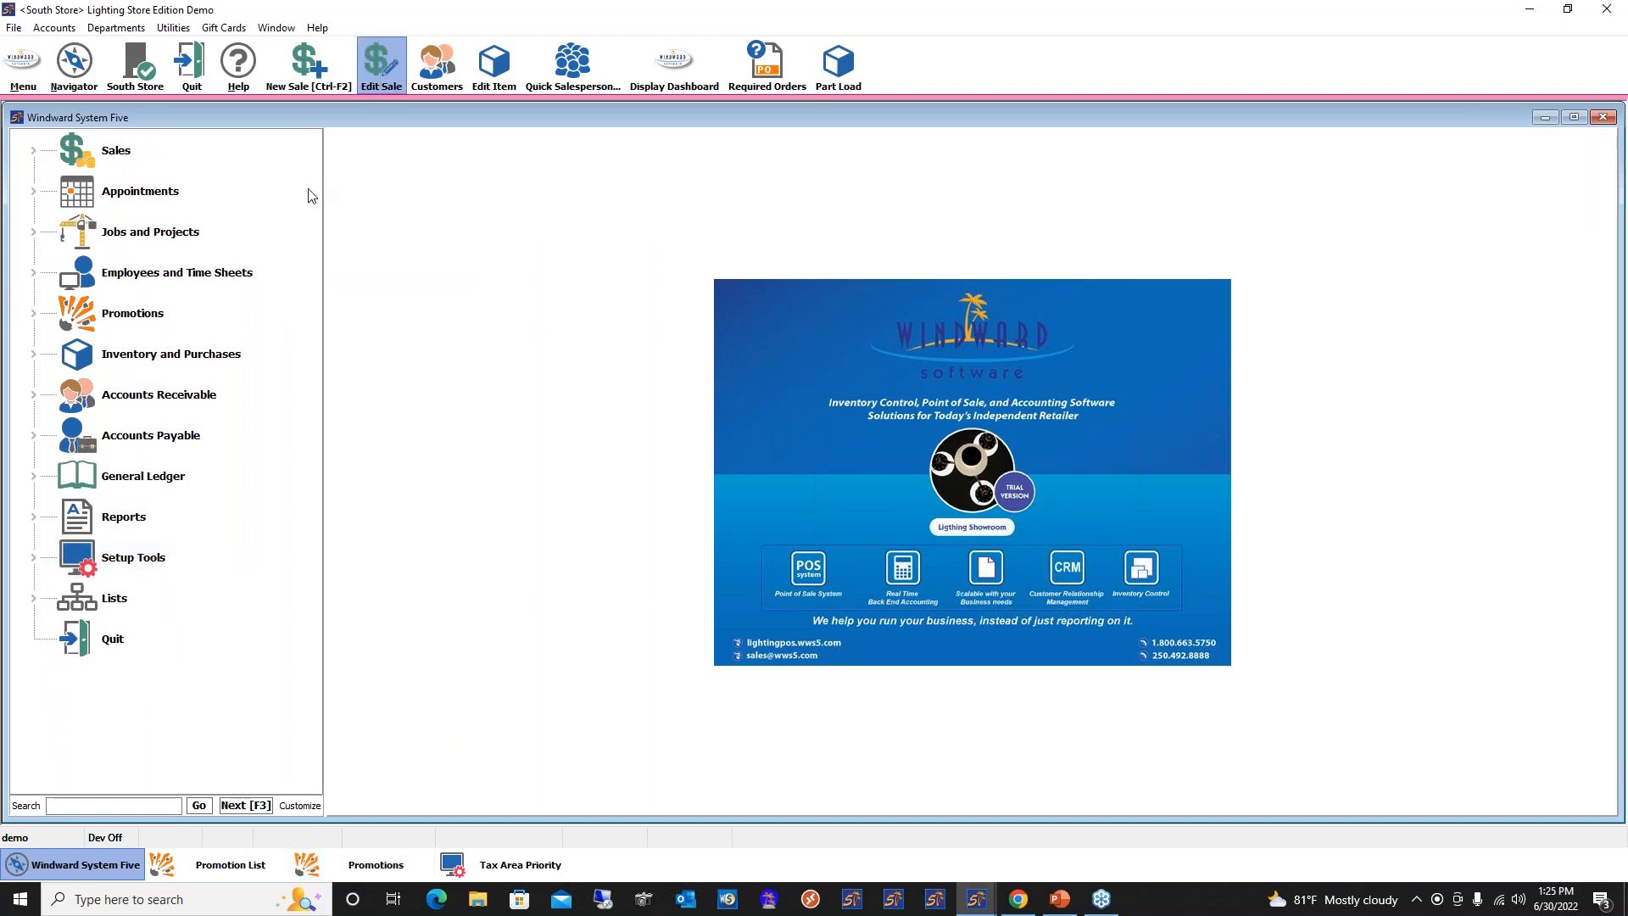
left_click(145, 150)
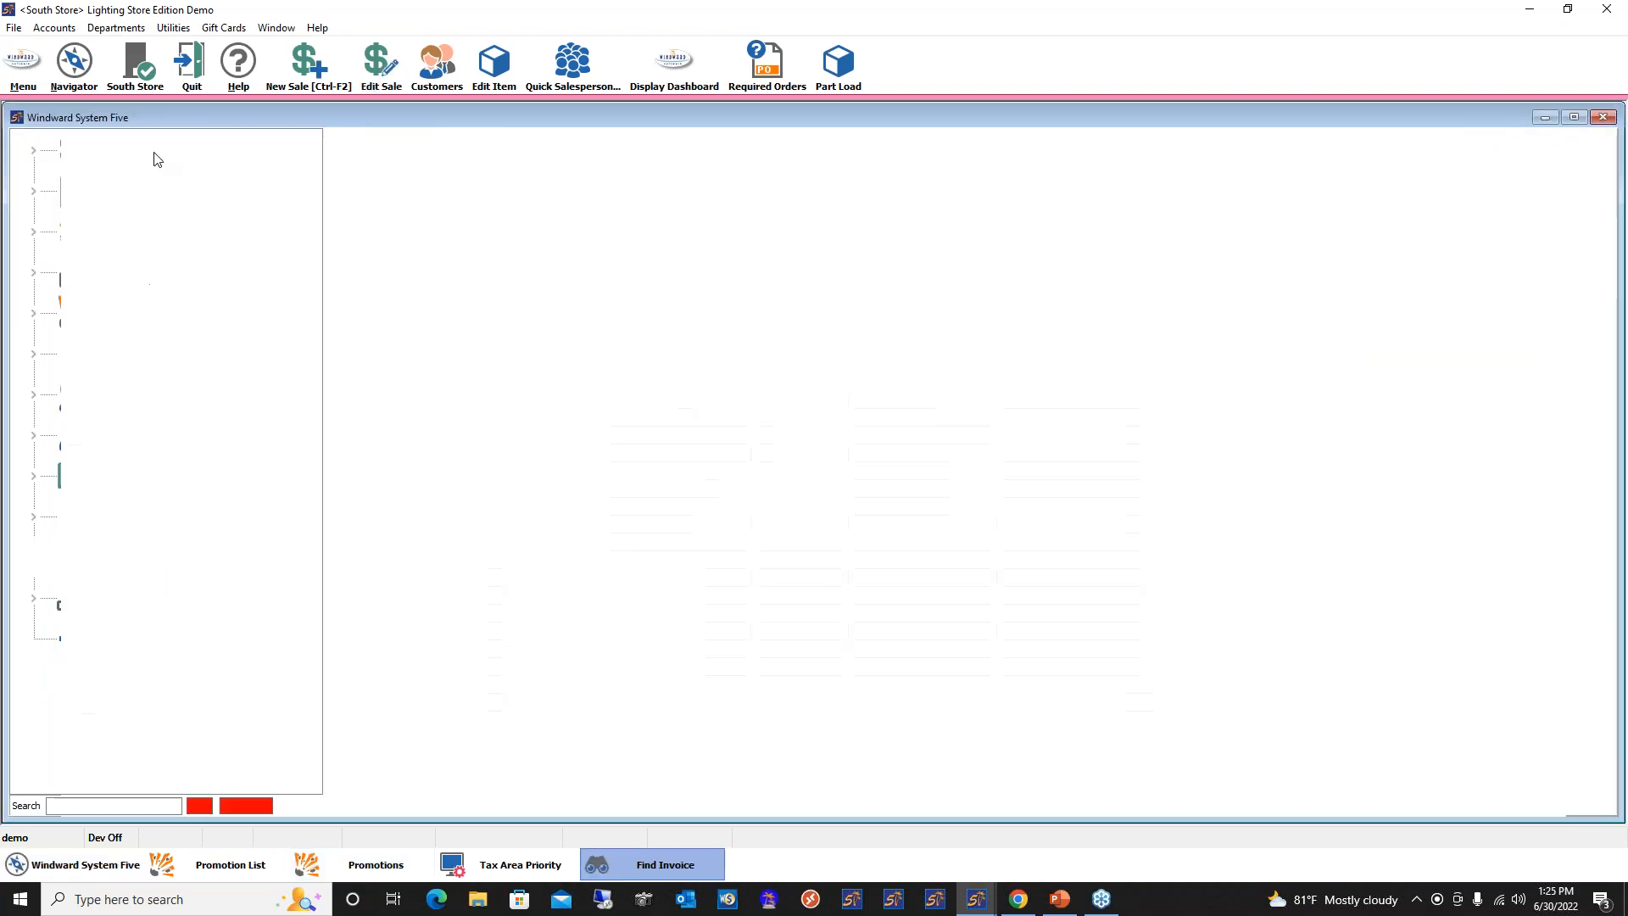
left_click(495, 70)
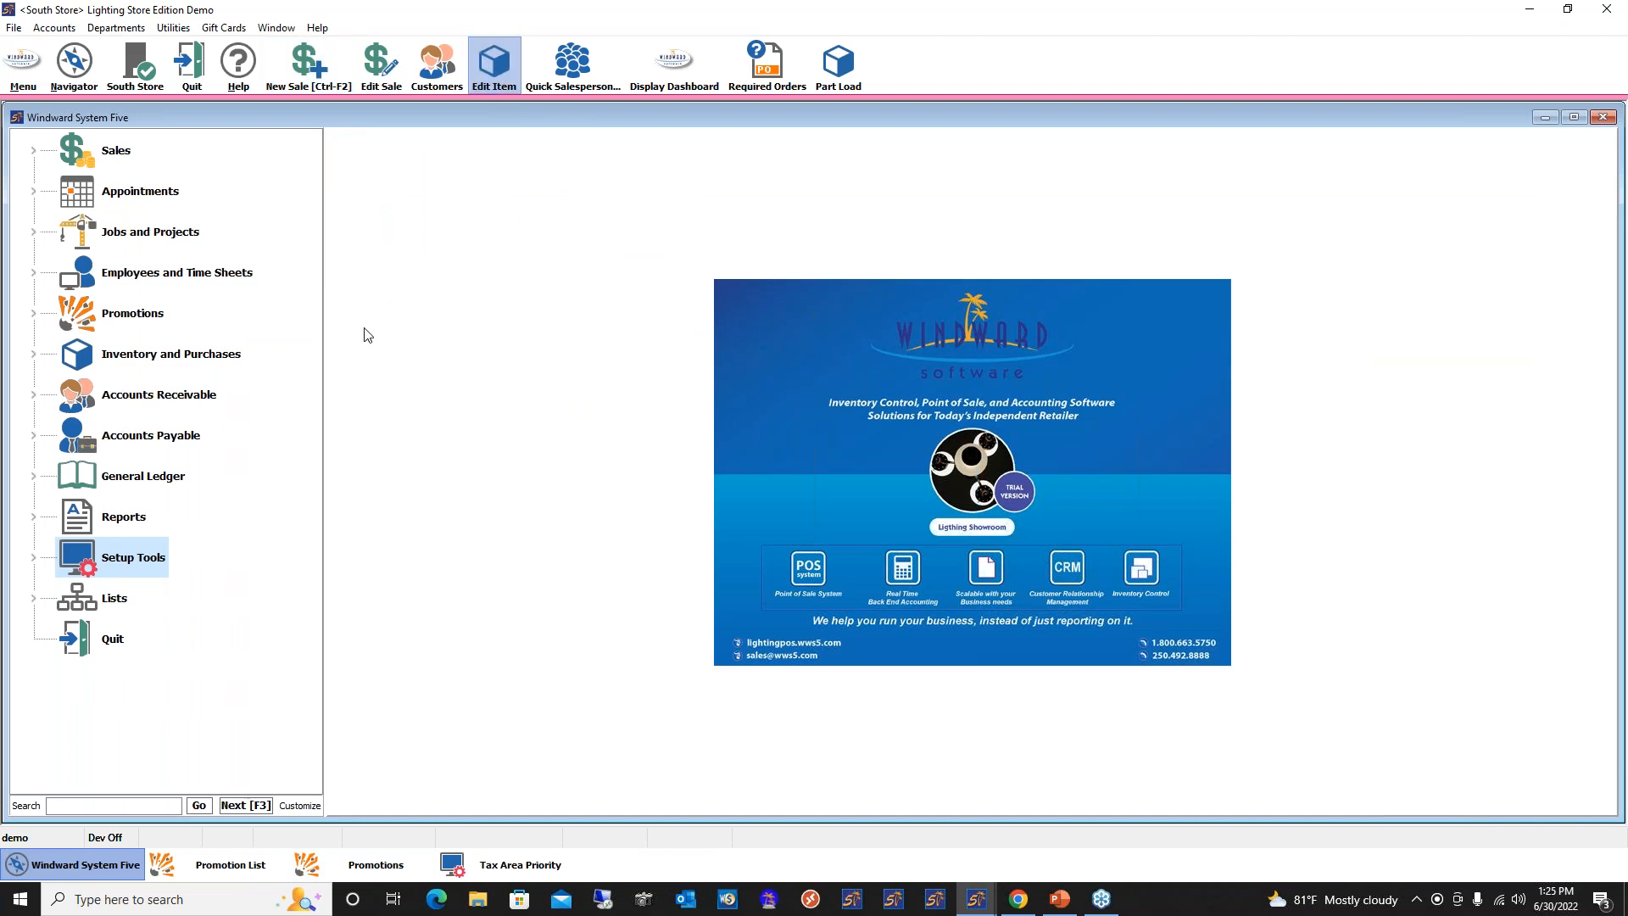
type("test")
key("Return")
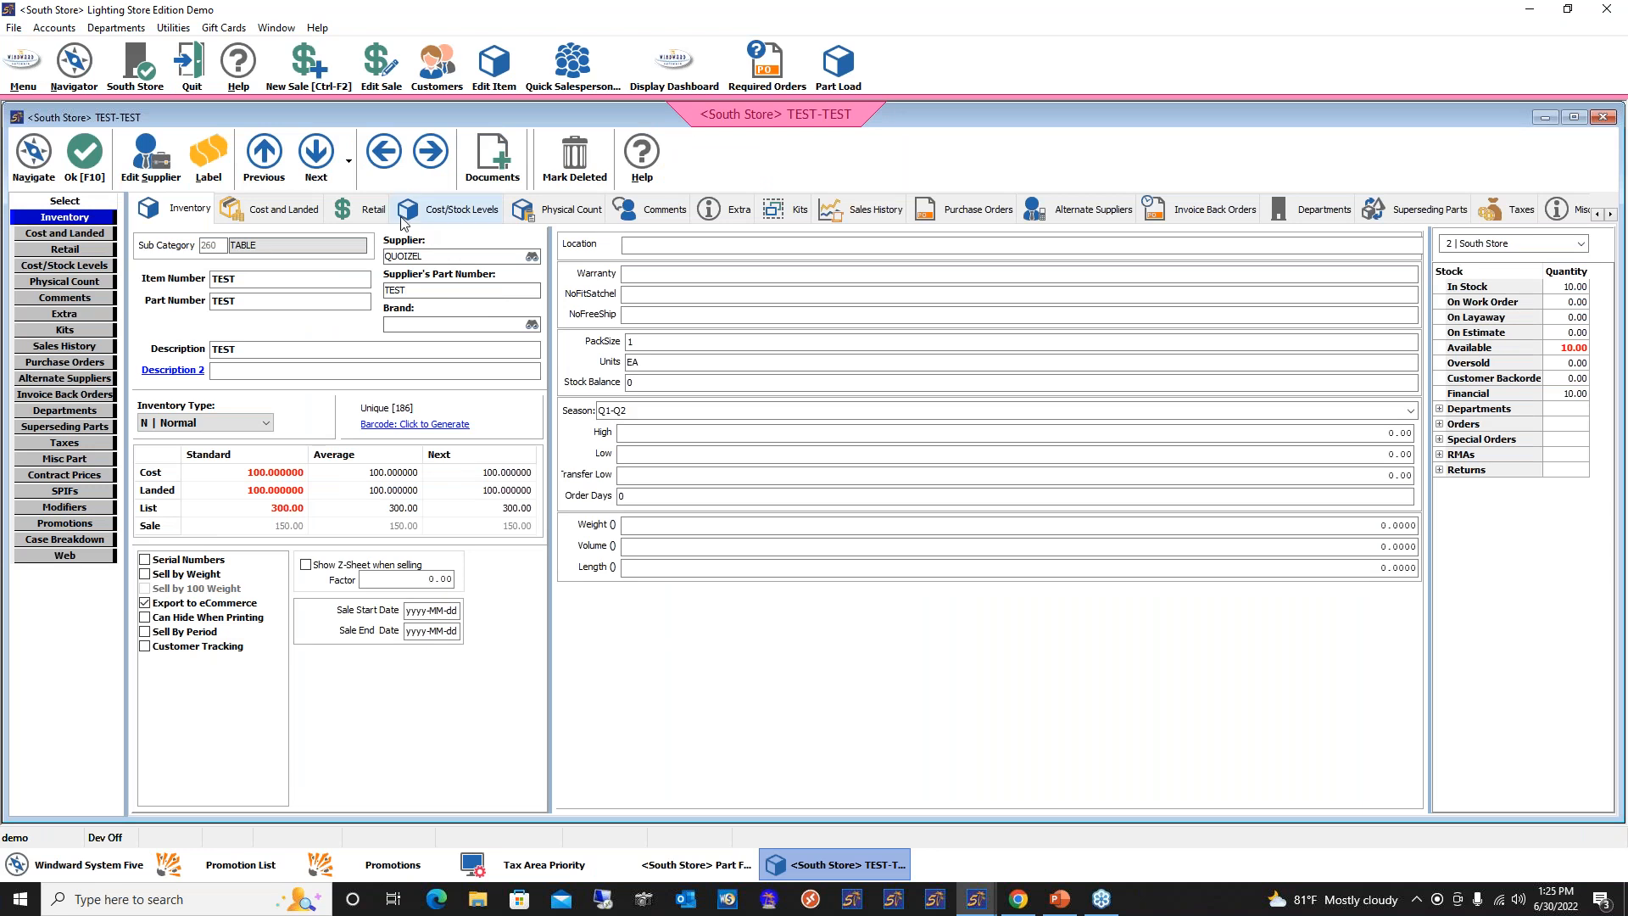
left_click(374, 218)
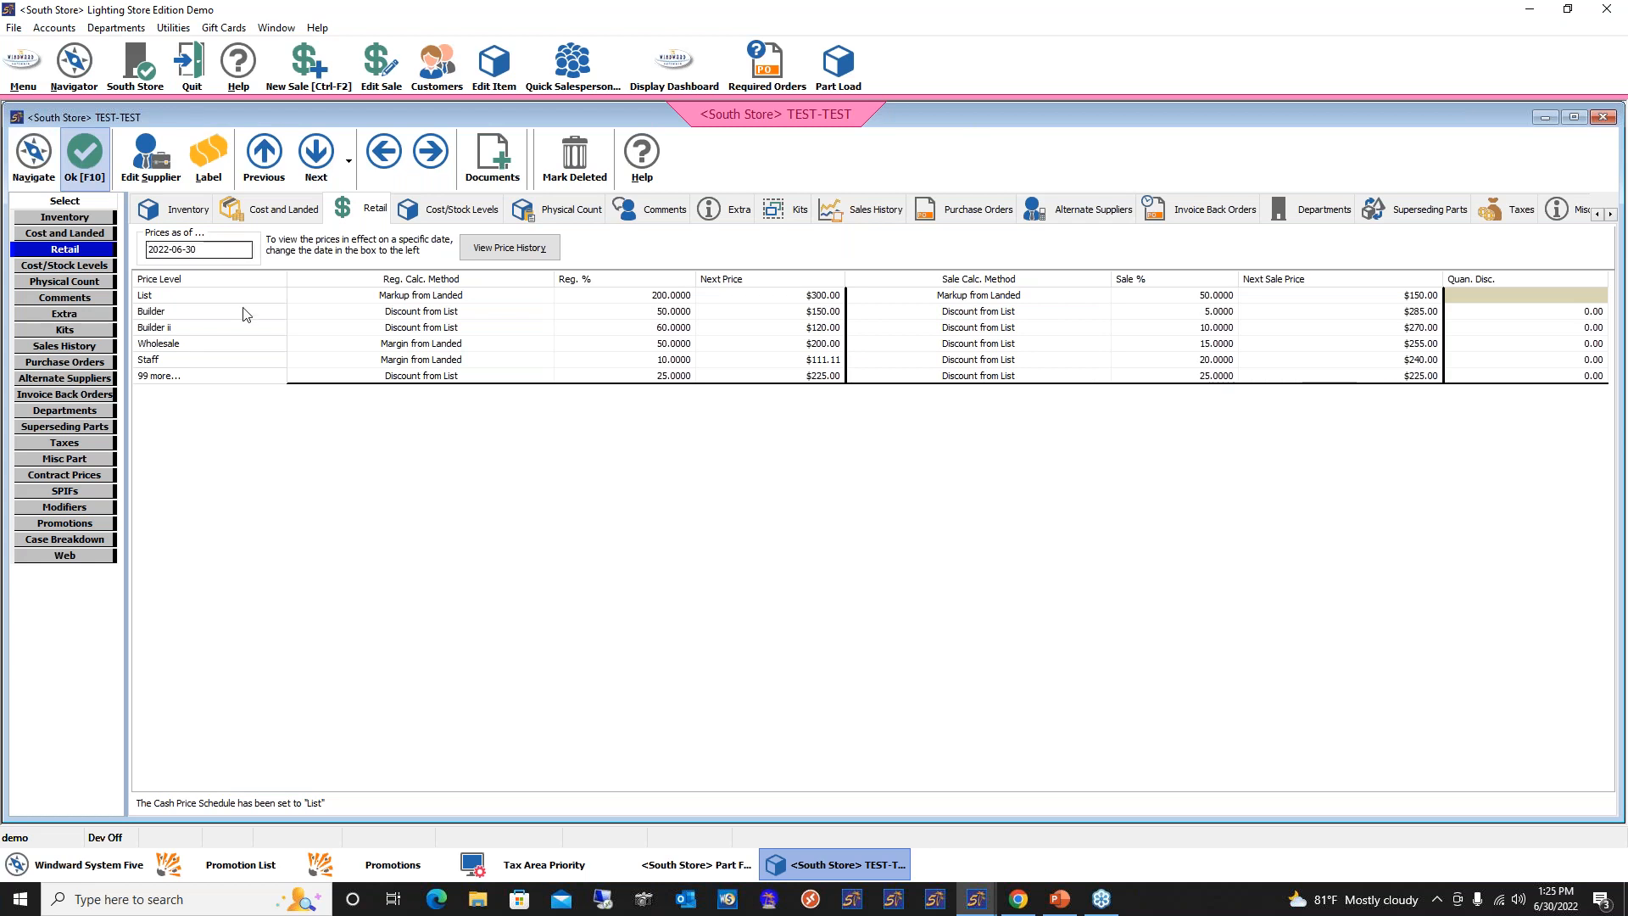
left_click(83, 153)
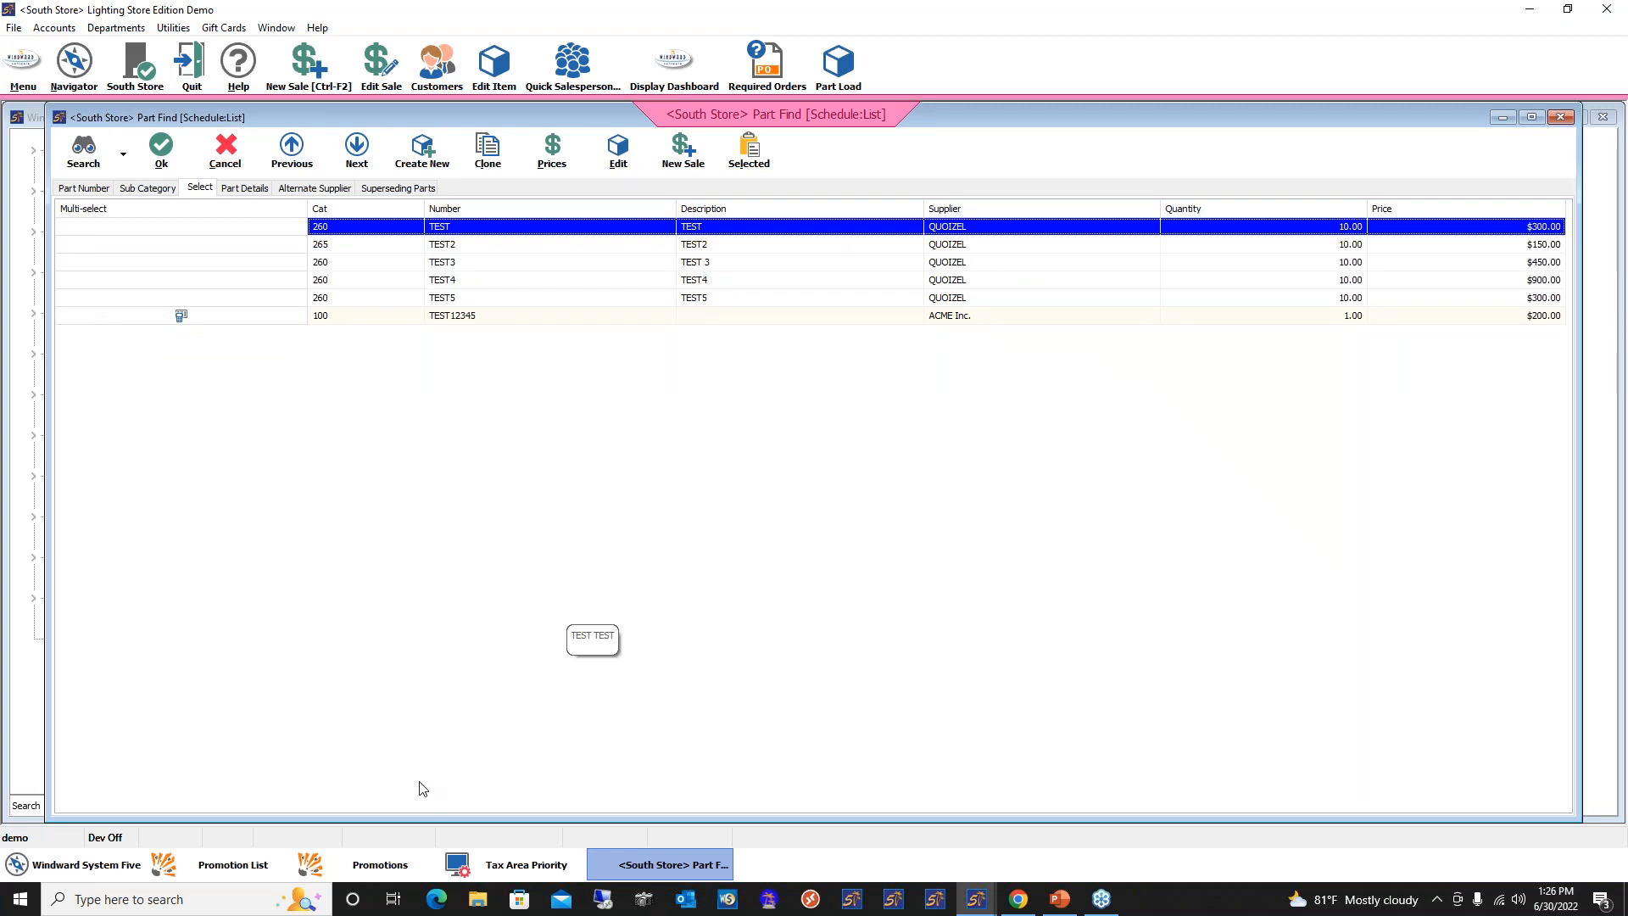
Create a new Cash invoice for an existing customer in the South Store department
left_click(246, 864)
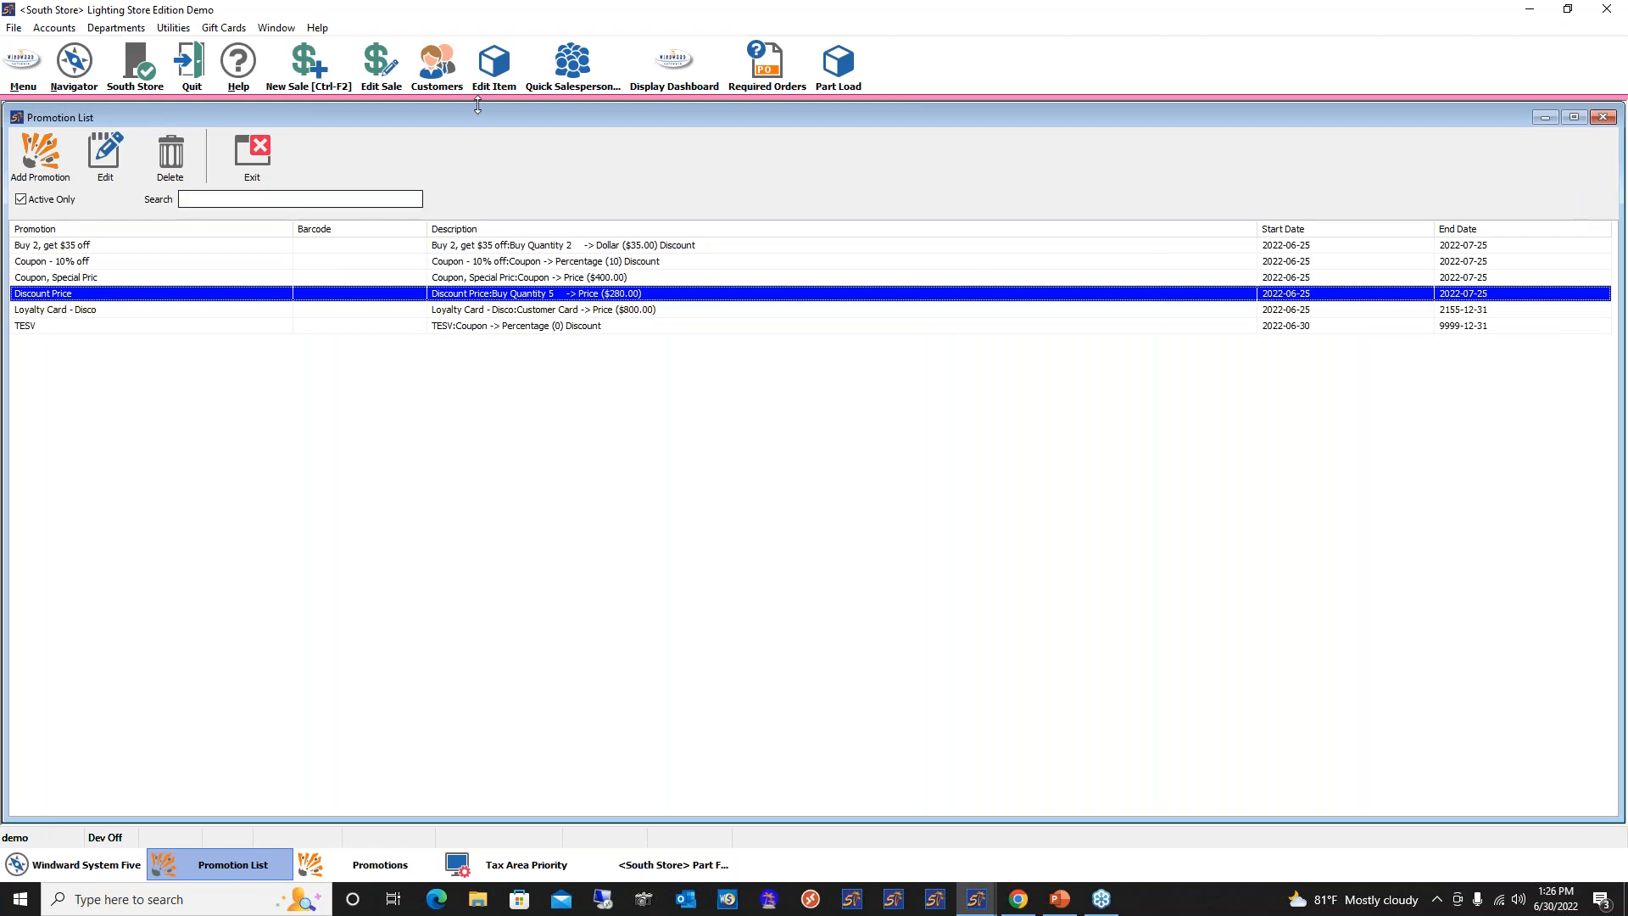
left_click(319, 68)
left_click(736, 313)
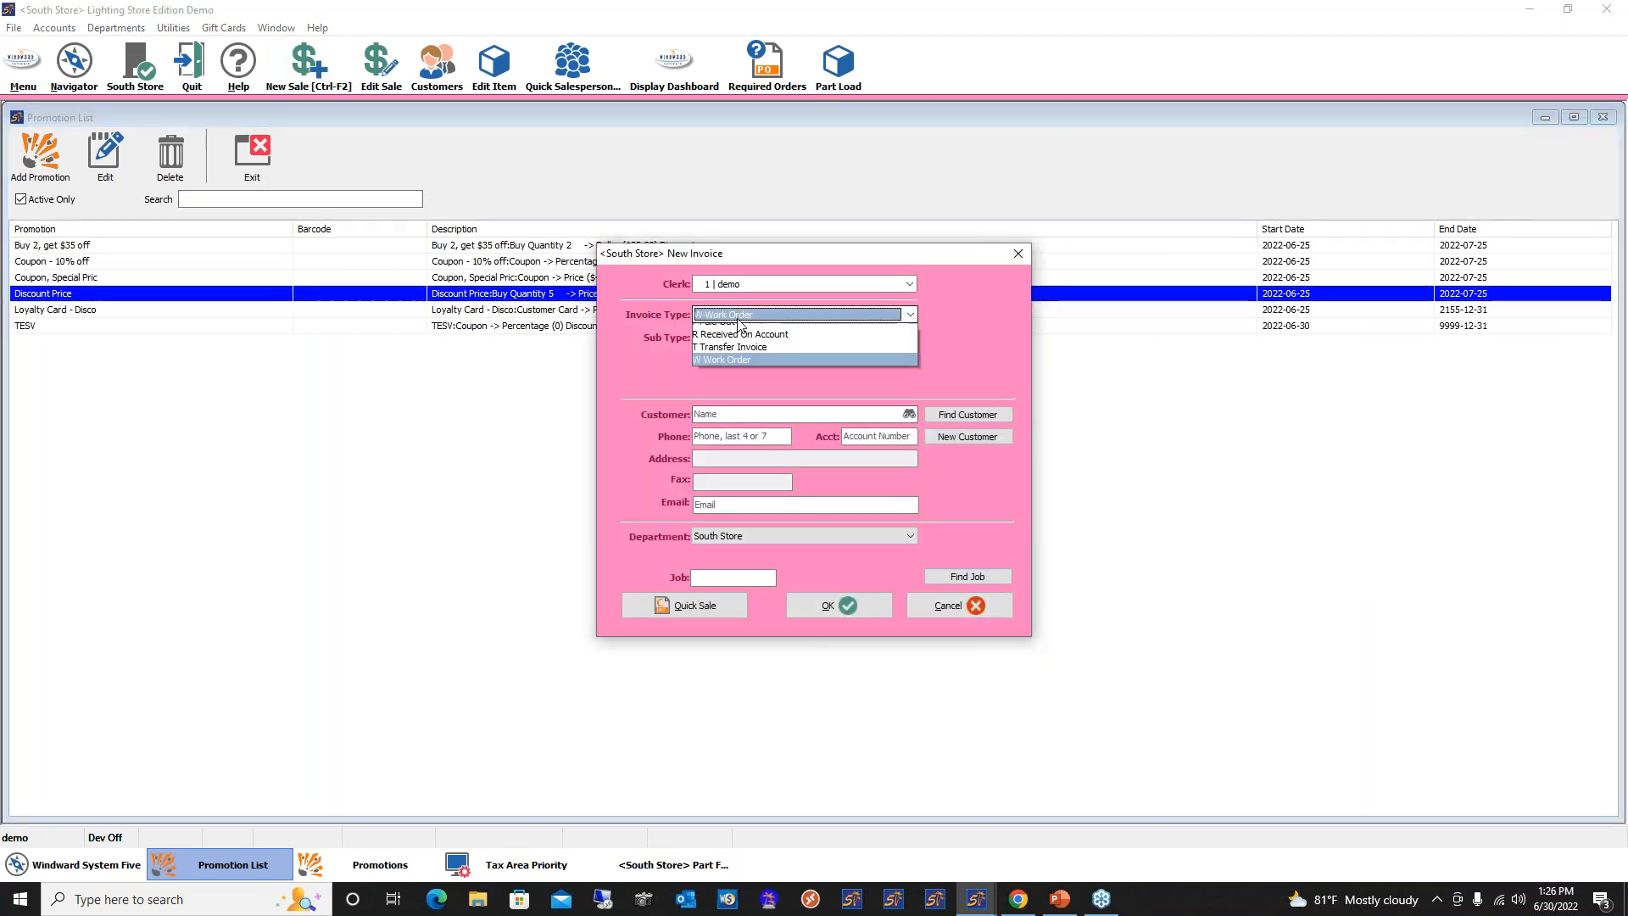
left_click(729, 344)
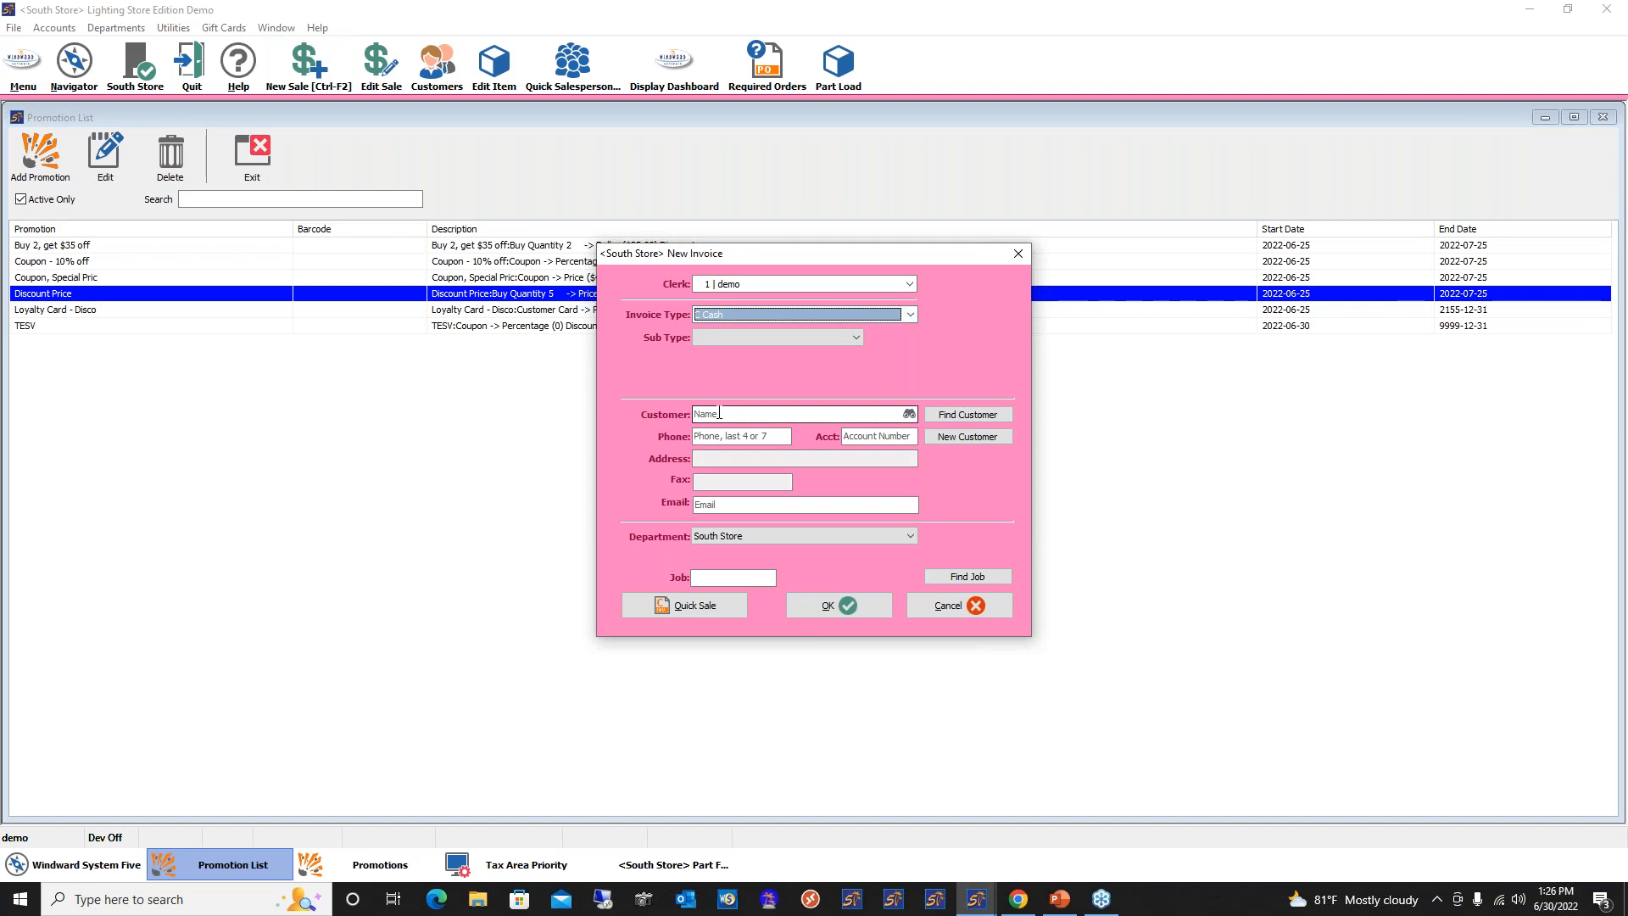
left_click(833, 605)
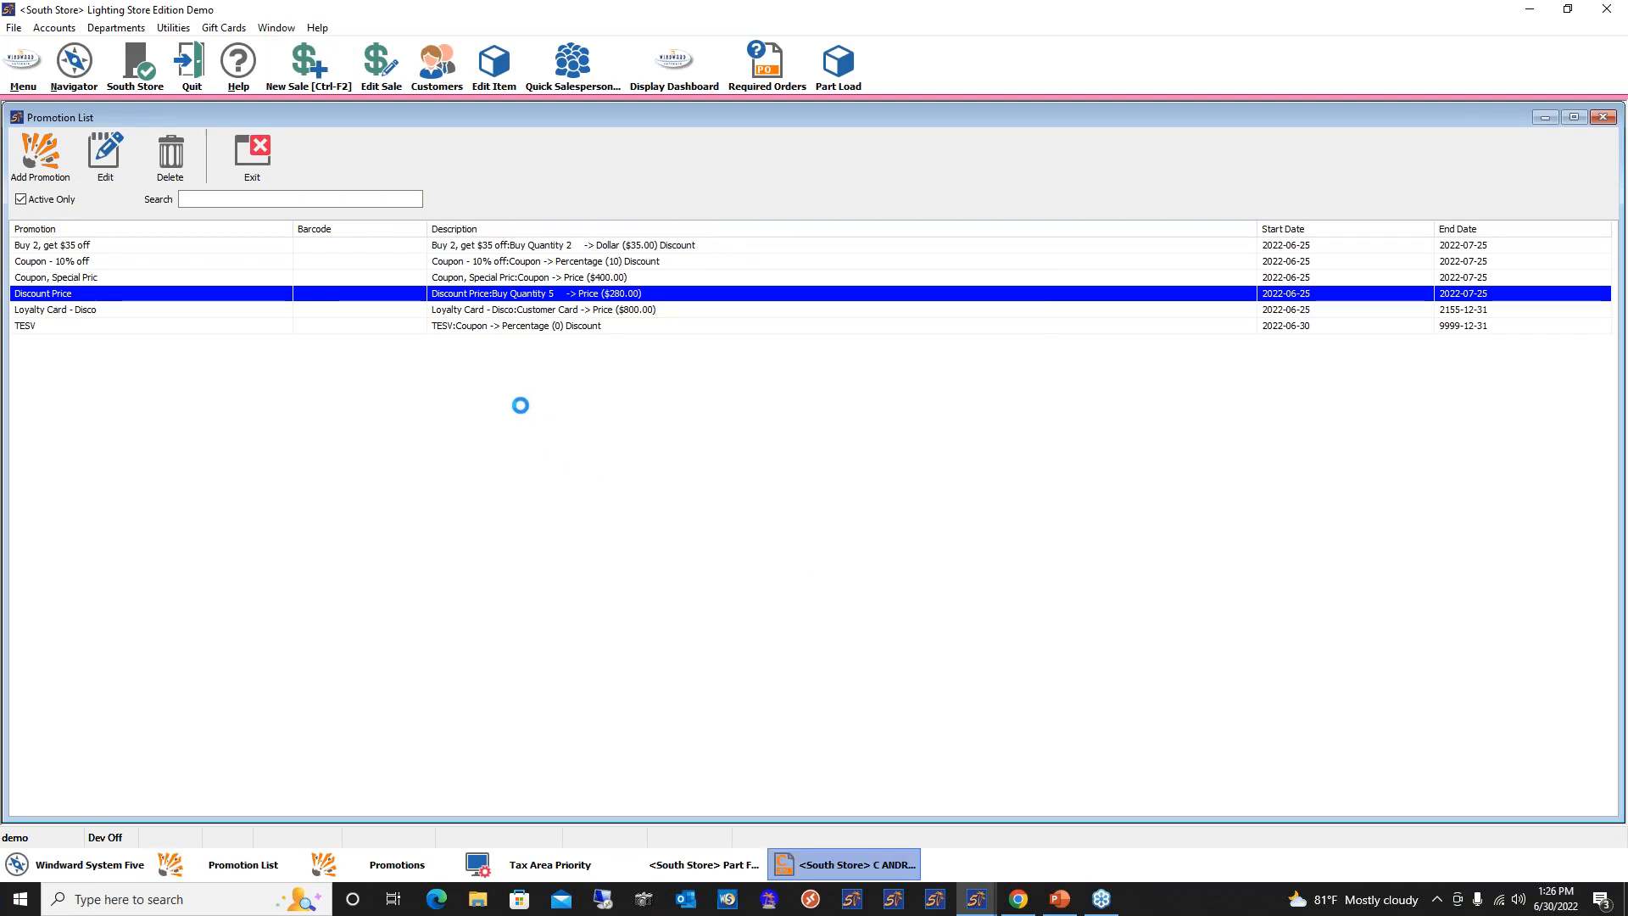
Add item TEST2 to the invoice without a room keyword and set its quantity to 3
type("test2")
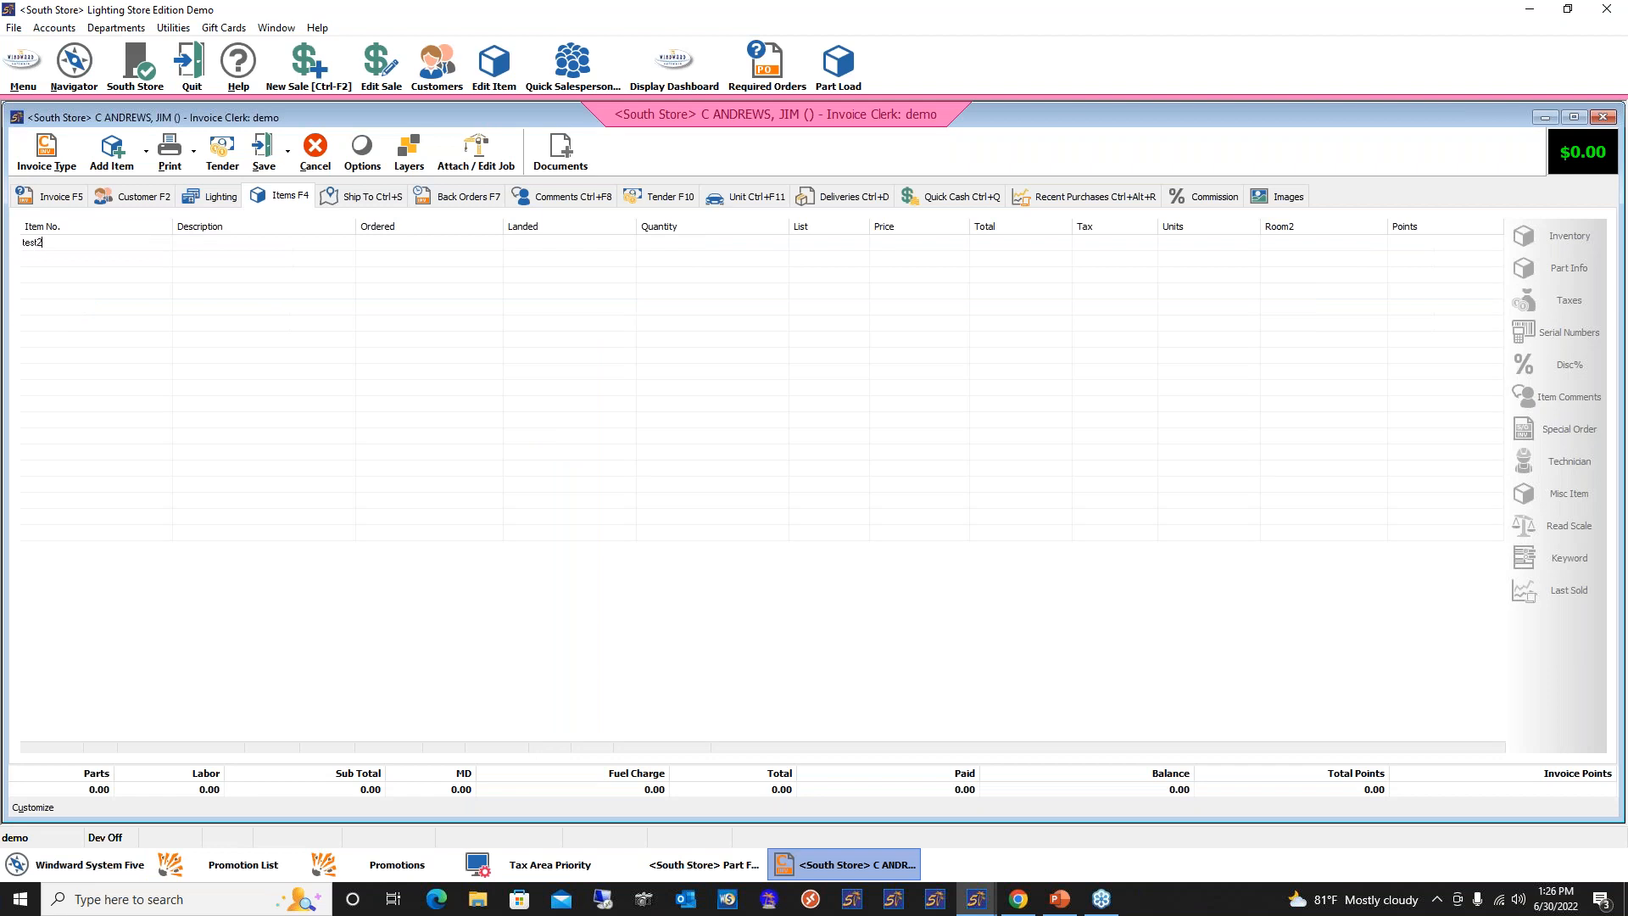
key("Return")
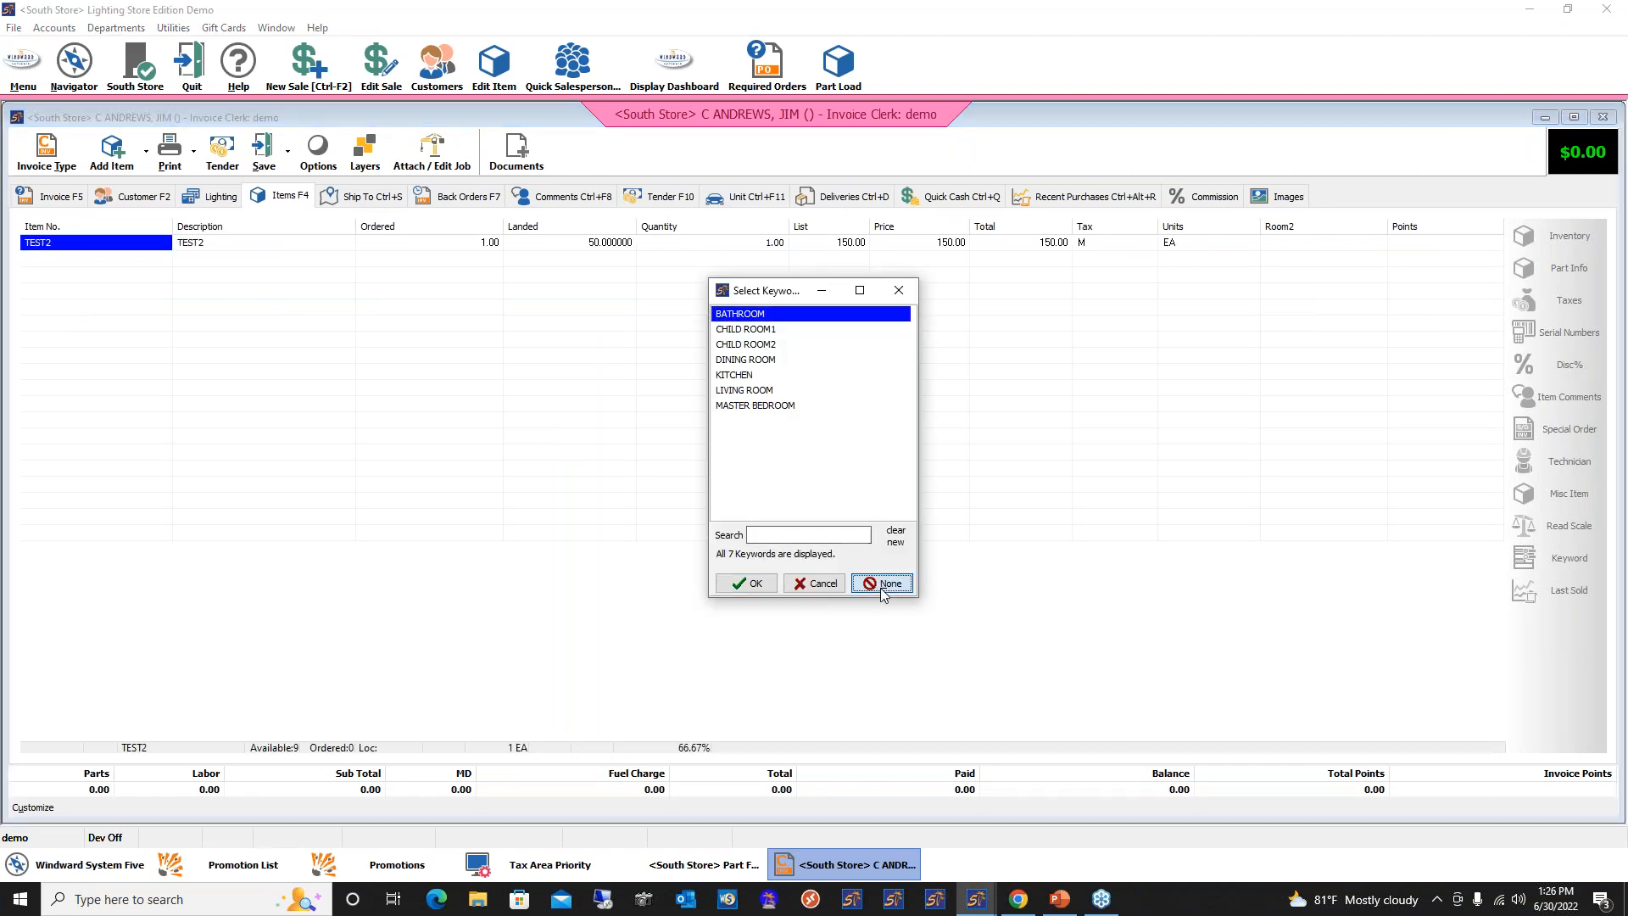
left_click(876, 583)
type("3")
key("Return")
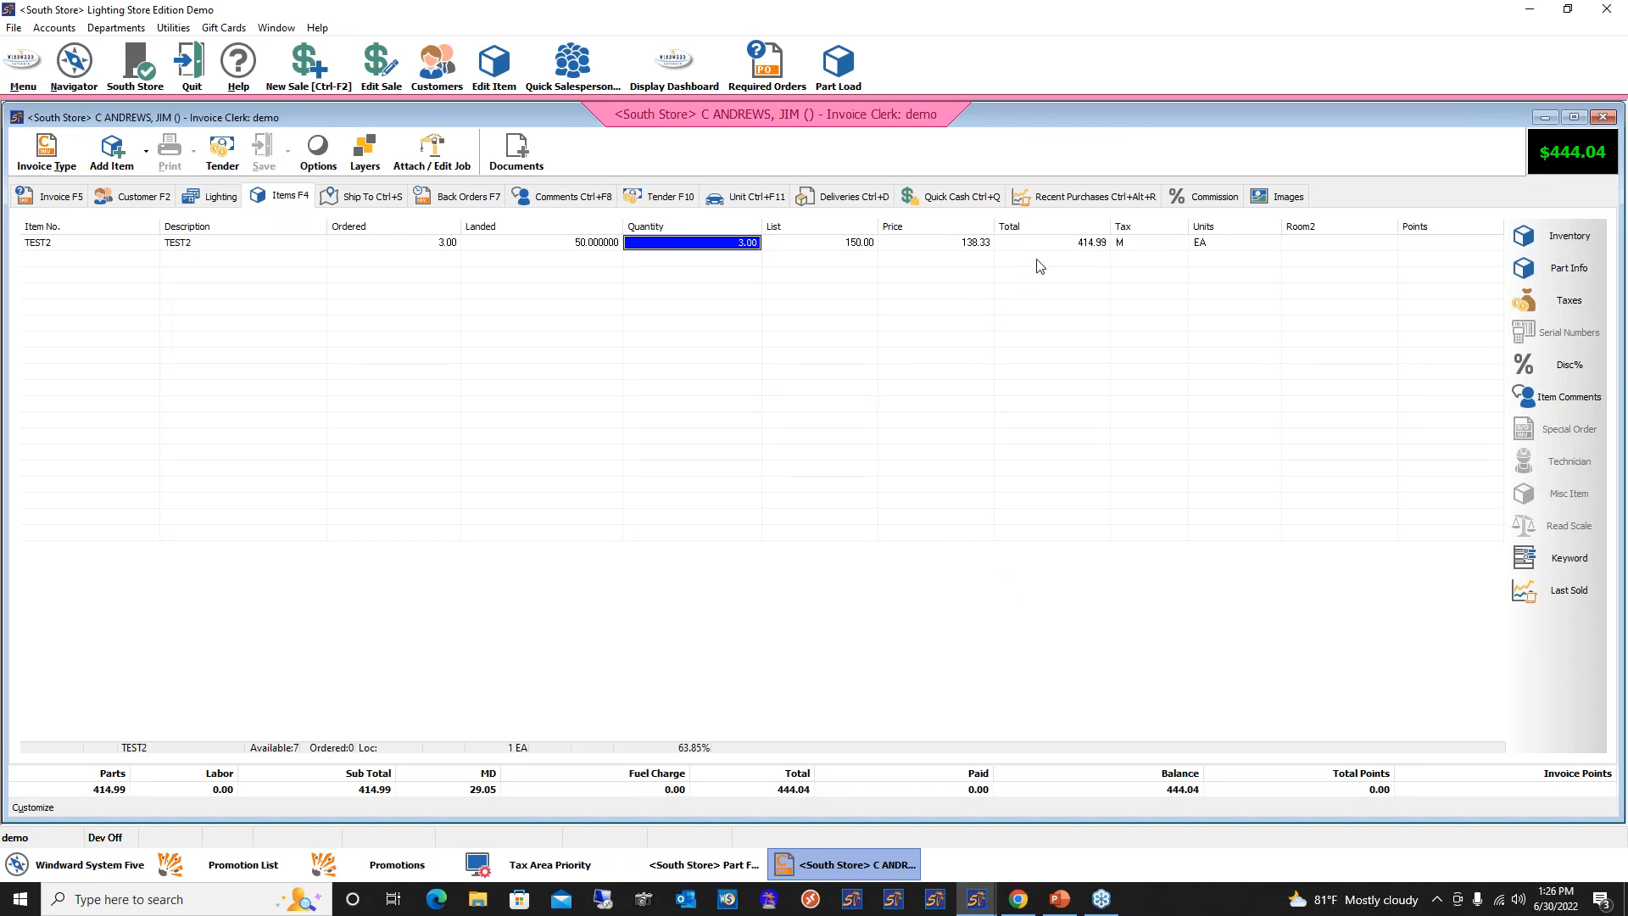
Change the TEST2 line's quantity to 2, and delete that line from the invoice
left_click(724, 242)
type("2")
key("Return")
left_click(440, 244)
right_click(375, 253)
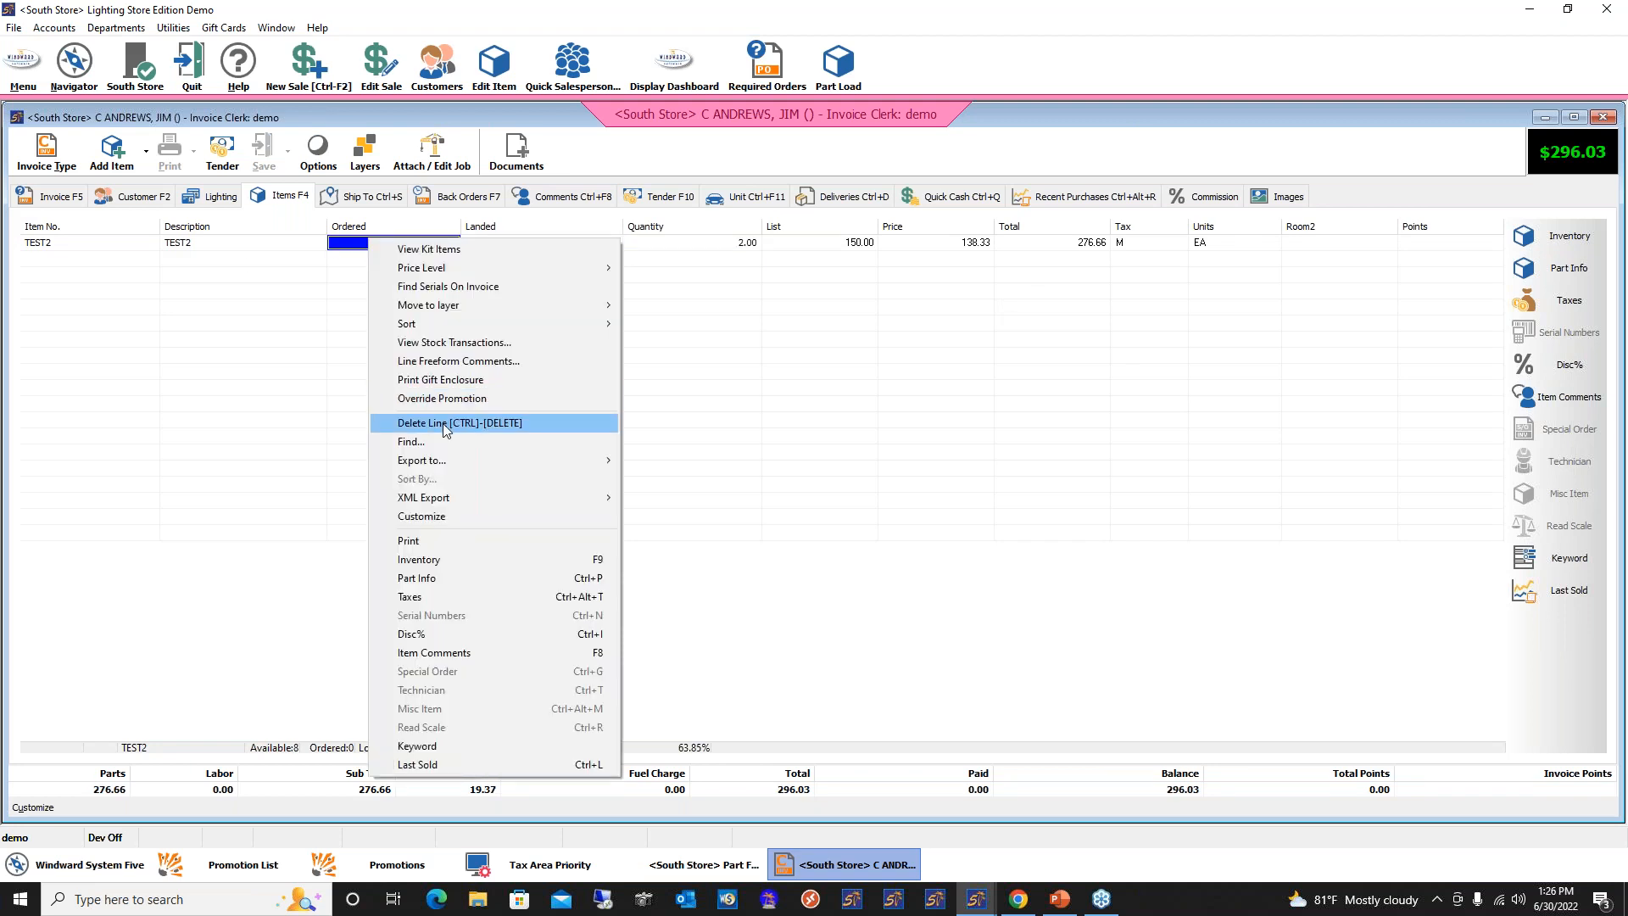
left_click(429, 421)
Re-enter item TEST2 on the emptied invoice with no room keyword and a quantity of 3
type("test2")
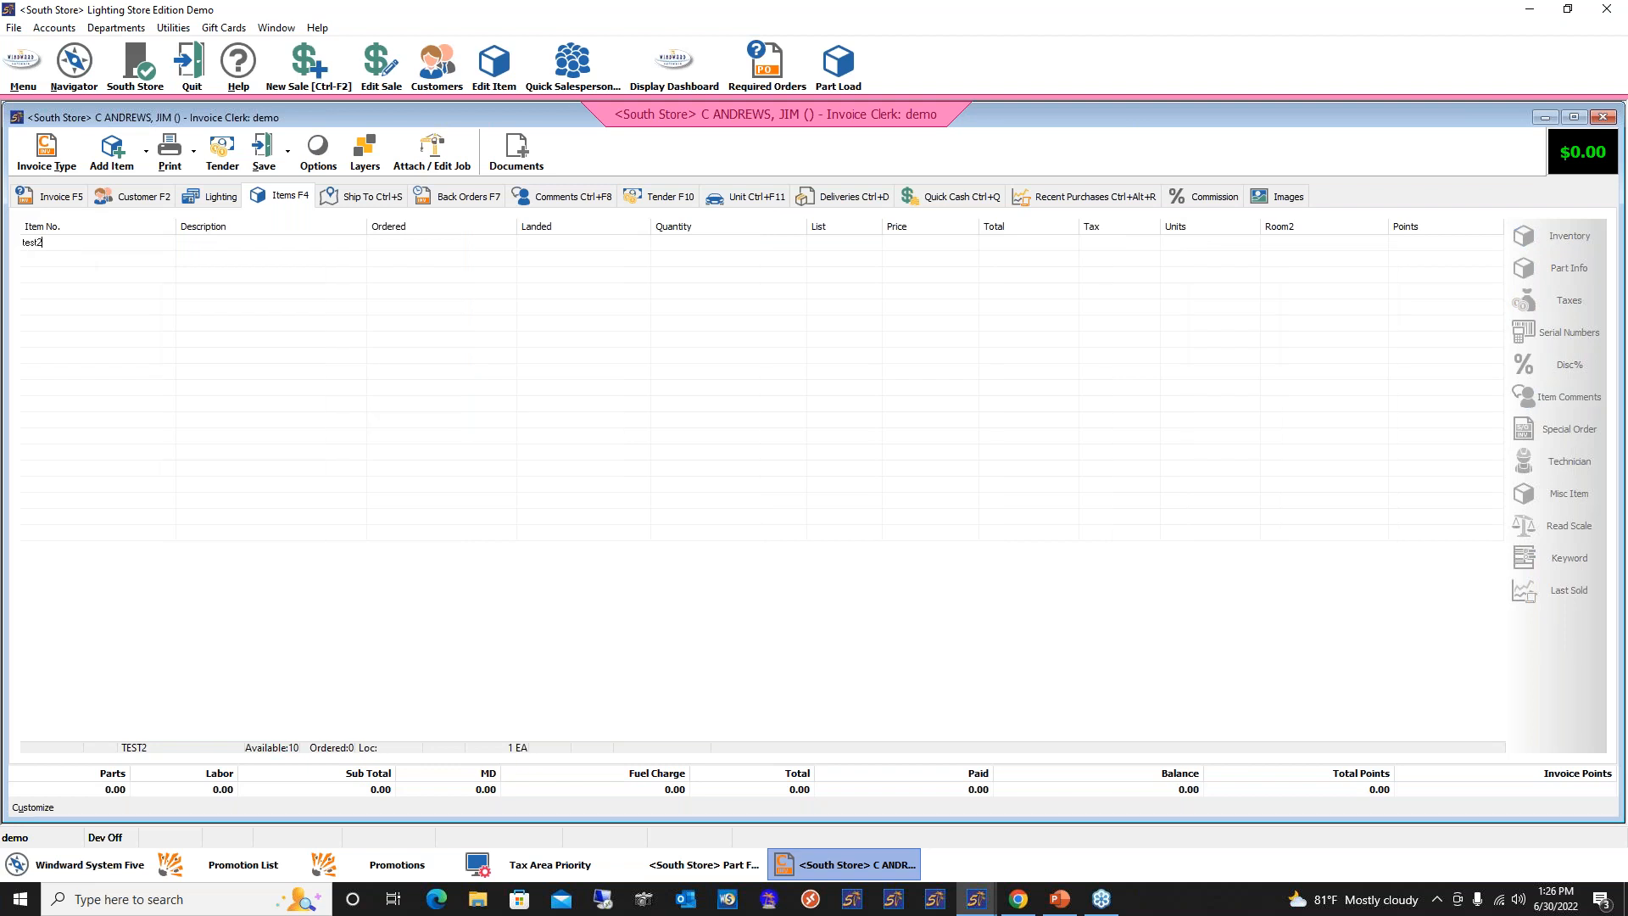
key("Return")
left_click(886, 583)
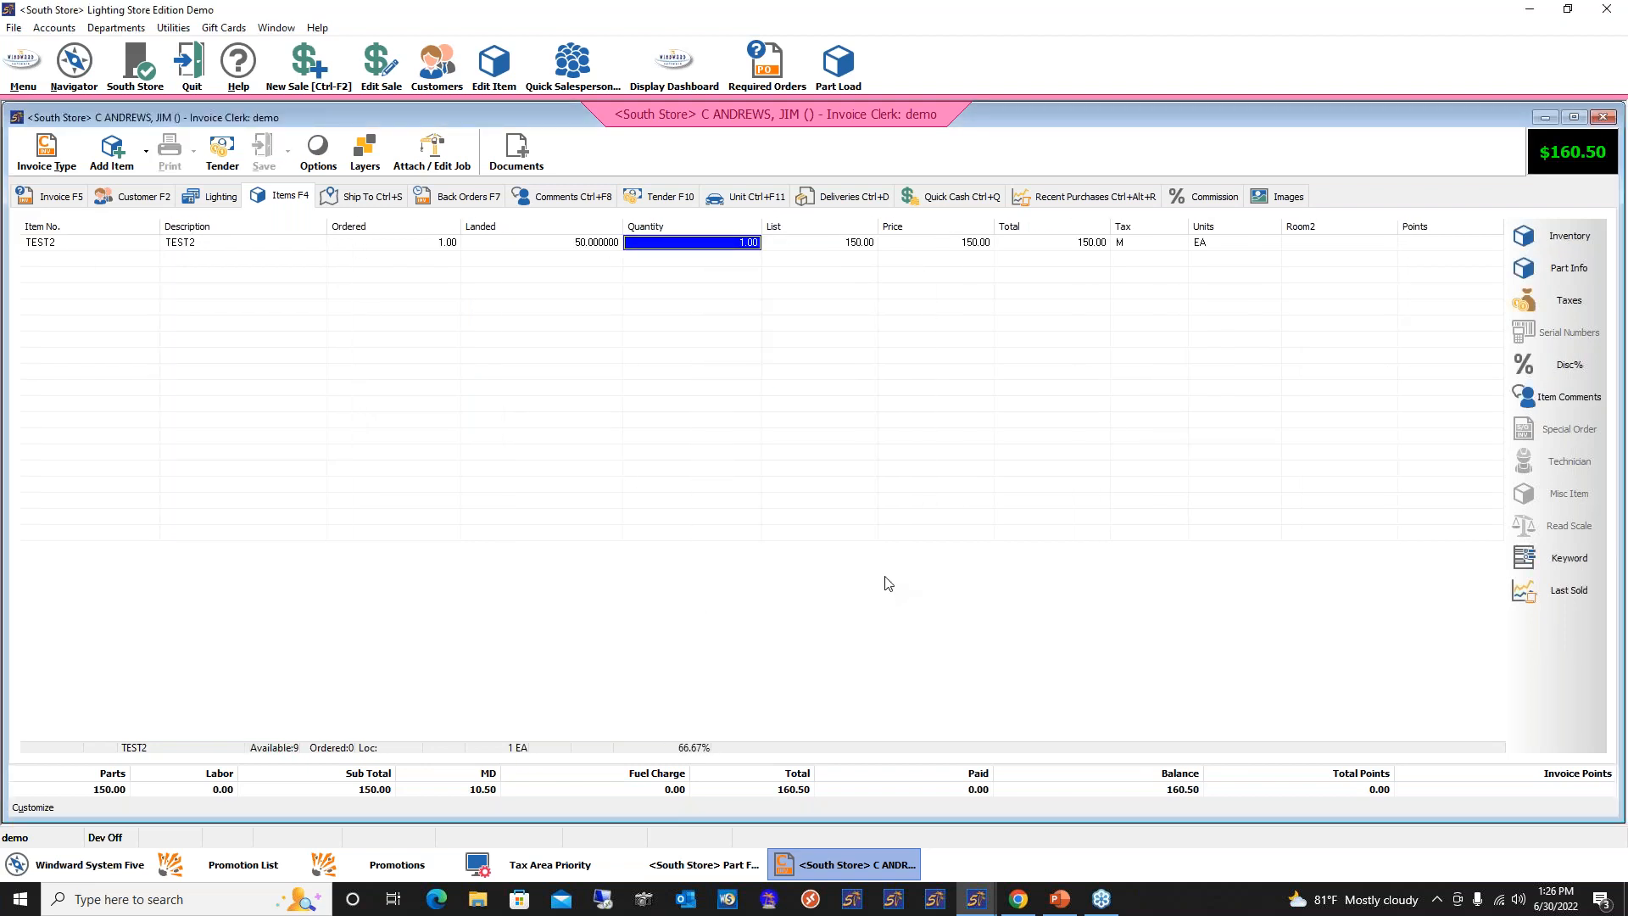
left_click(737, 246)
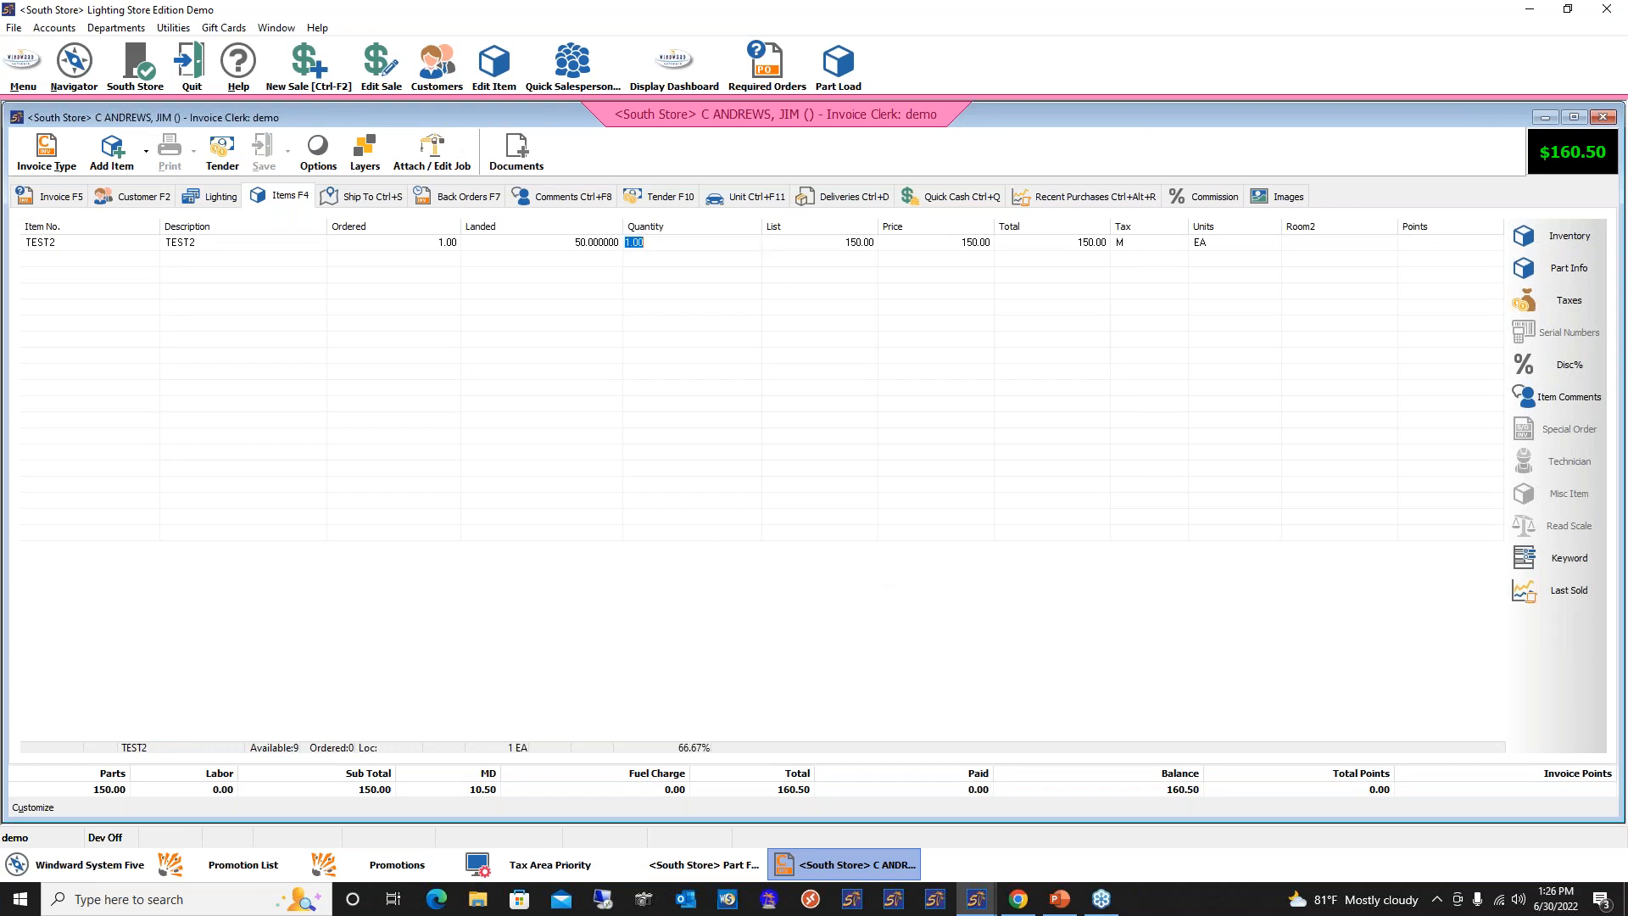
type("3")
key("Return")
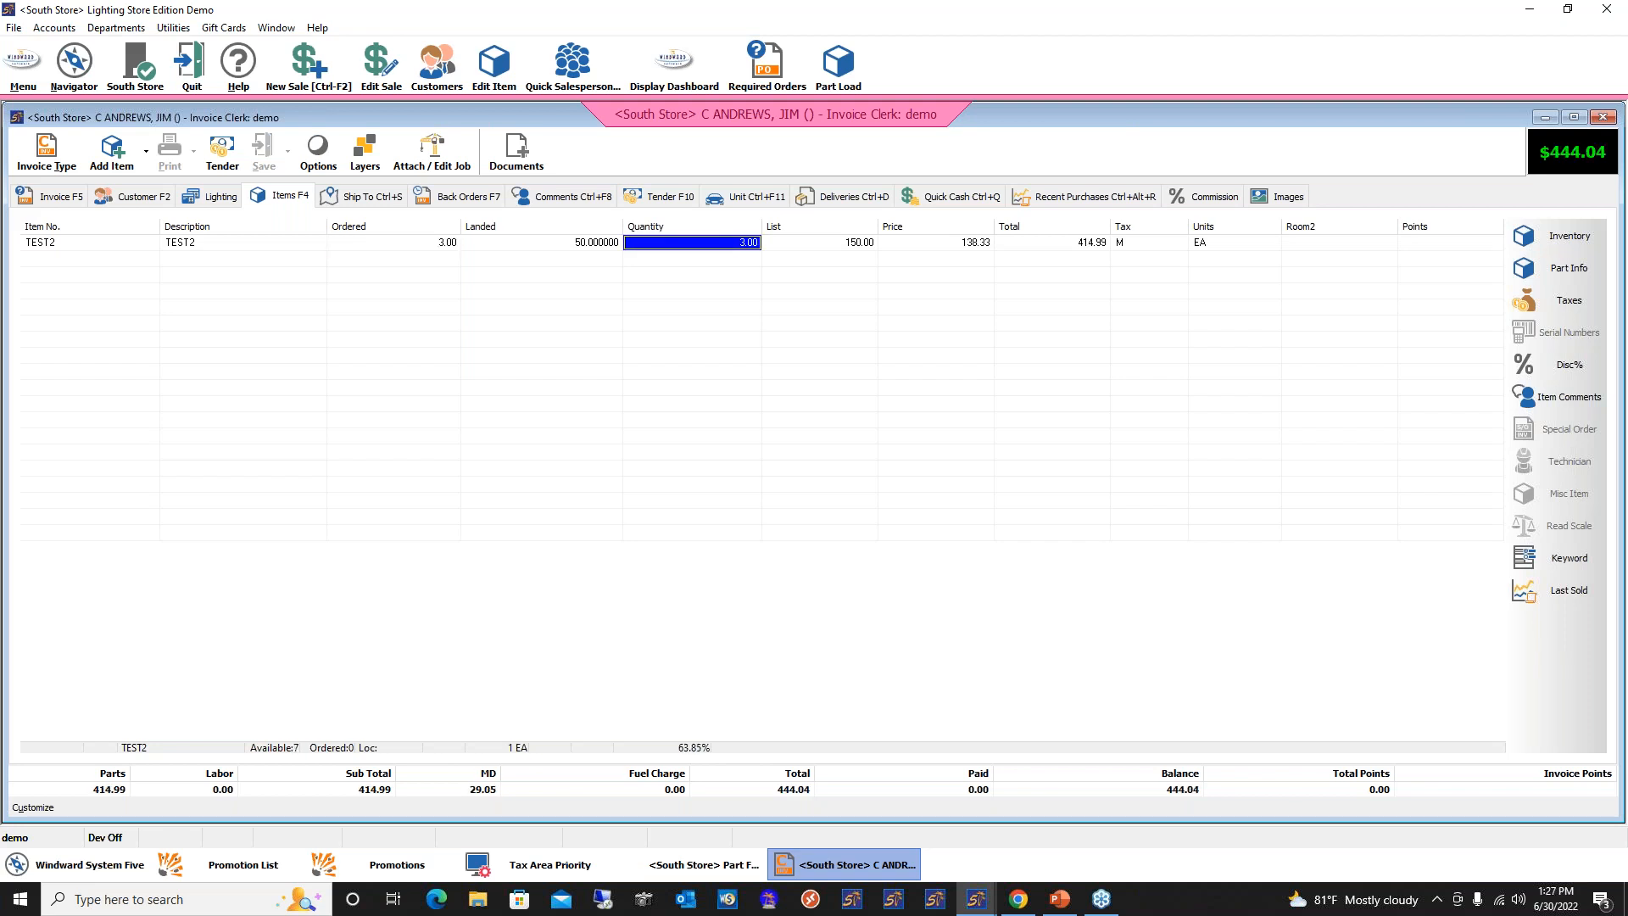
Switch to Calculator, subtract 414.99 from 450 to check the promotion discount, and close it
left_click(185, 901)
type("calc")
key("Return")
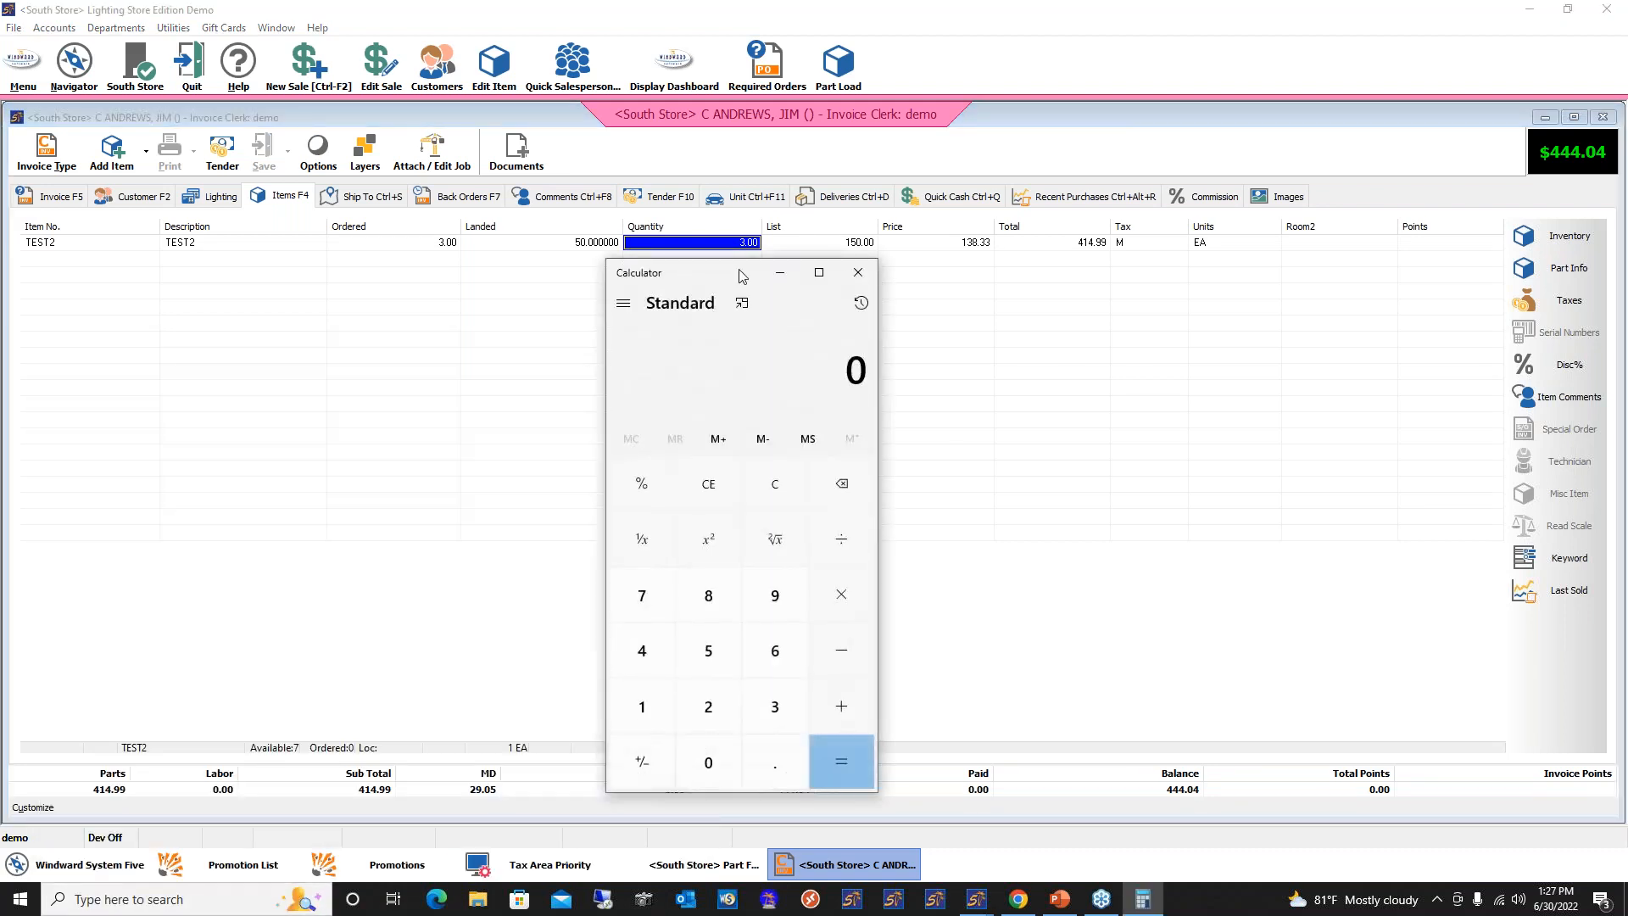
left_click_drag(745, 280, 1201, 293)
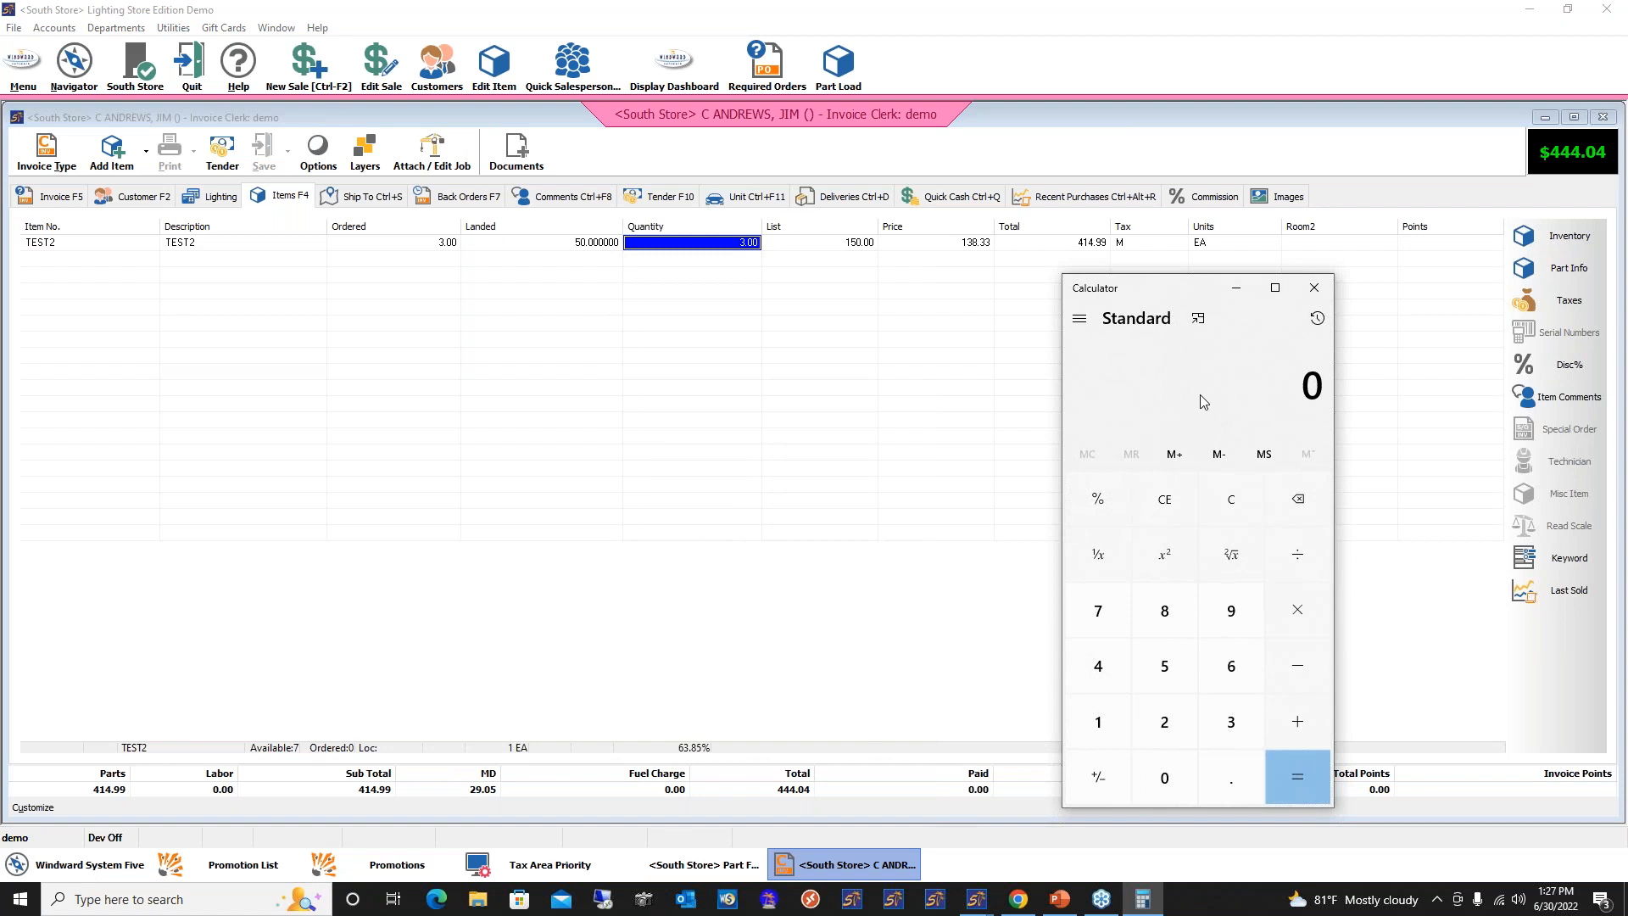
type("450")
key("minus")
type("414.99")
key("Return")
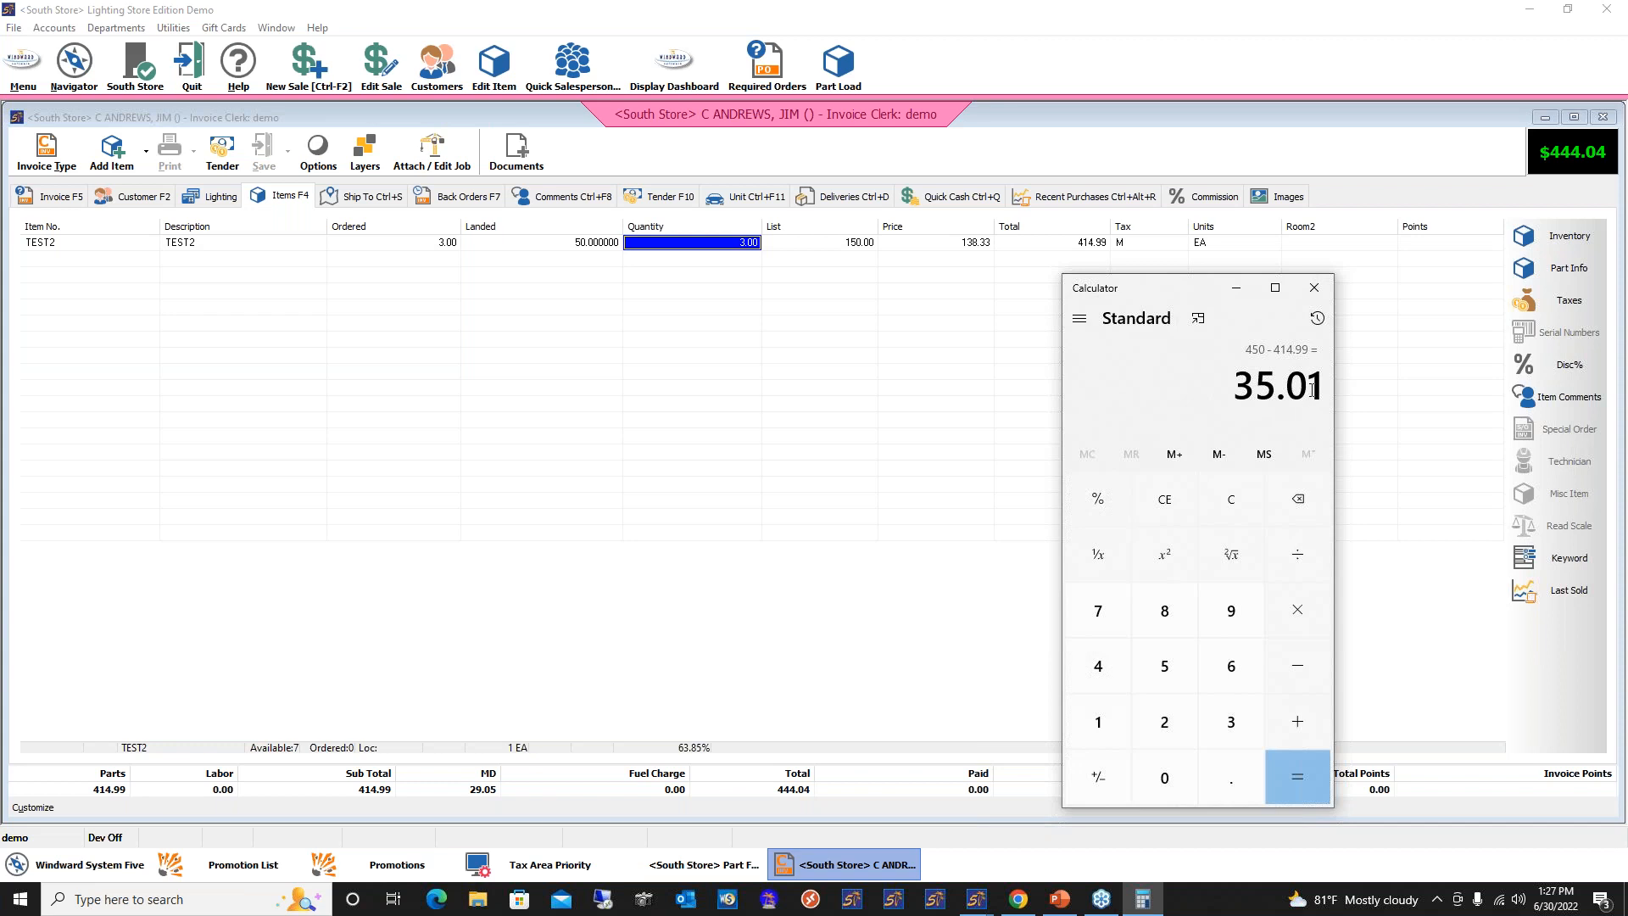
left_click(1313, 288)
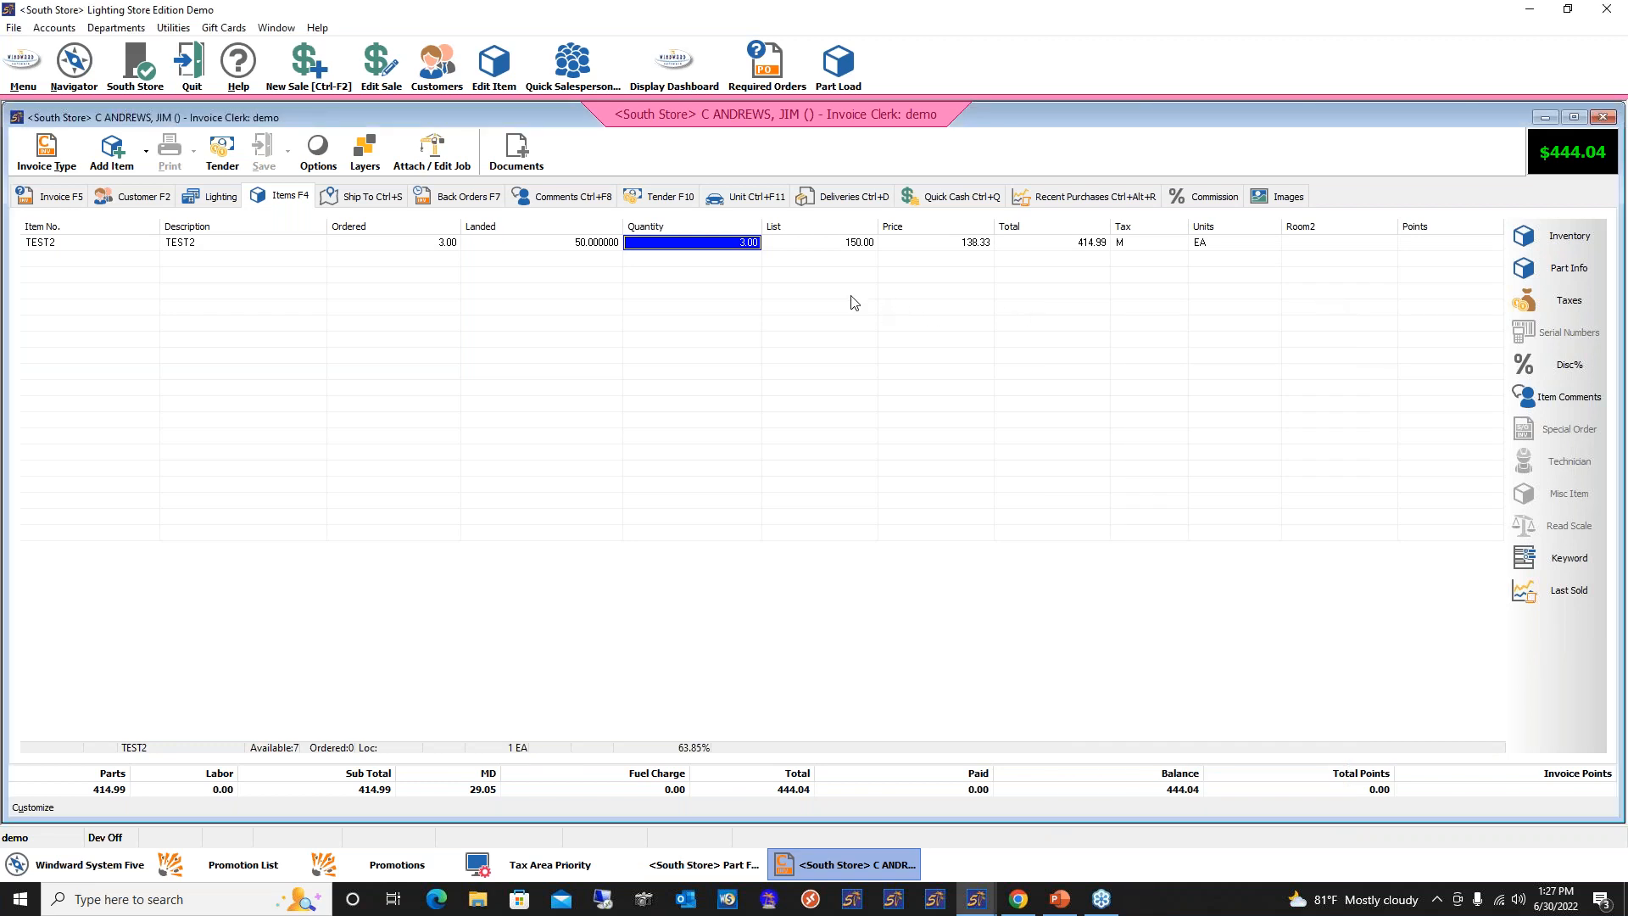
Delete the TEST2 line and discard the whole cash invoice
right_click(694, 251)
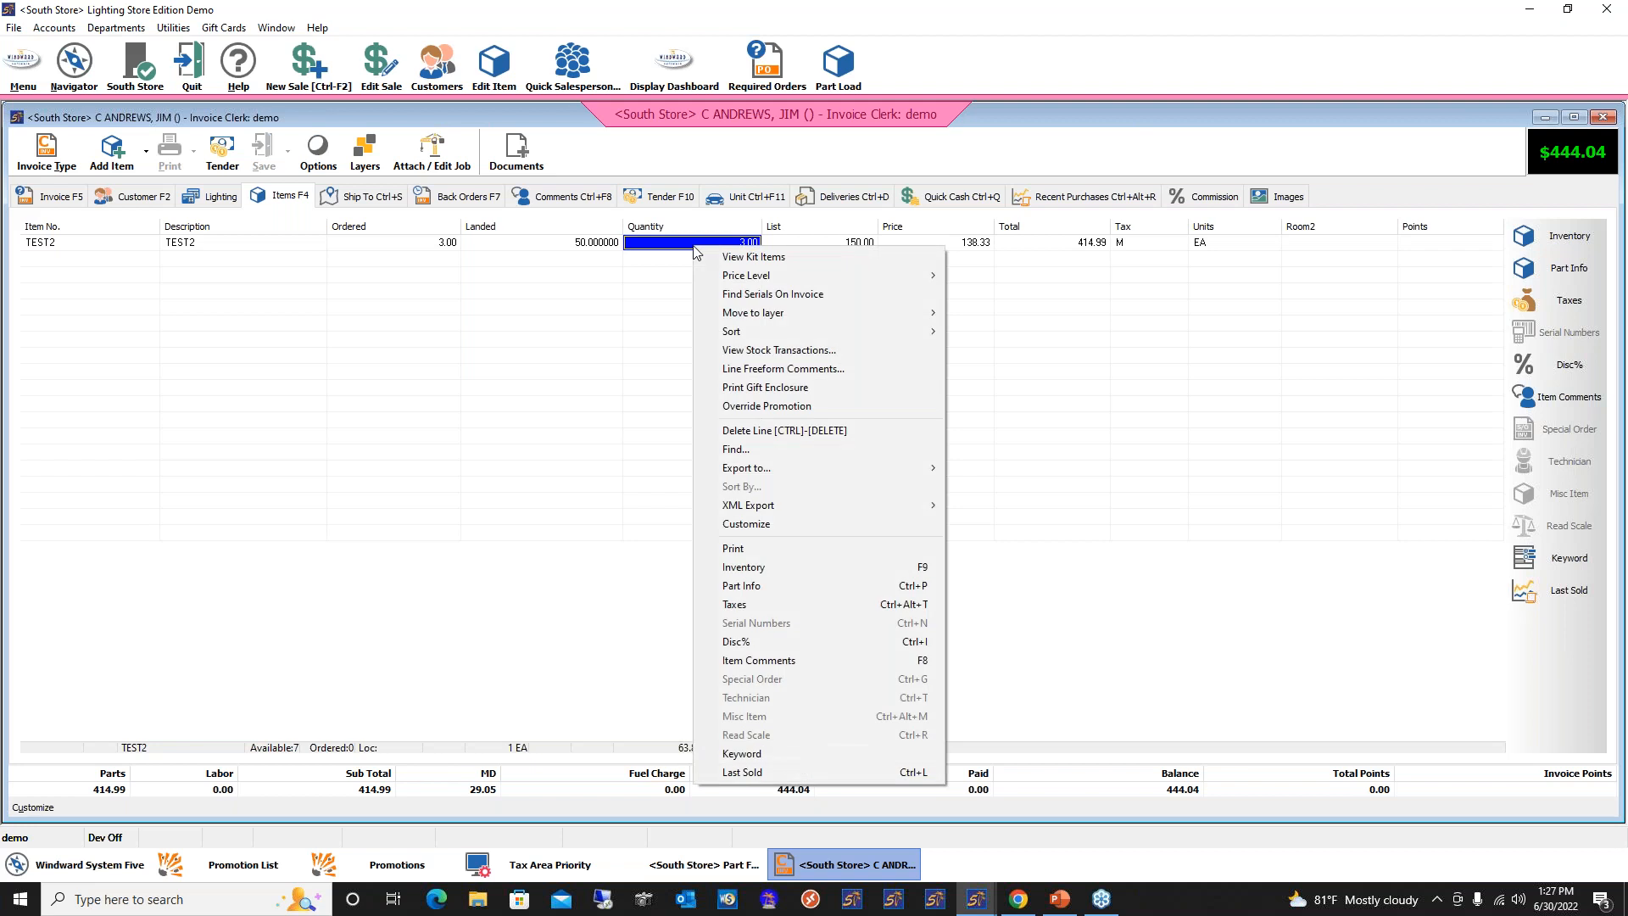
left_click(768, 433)
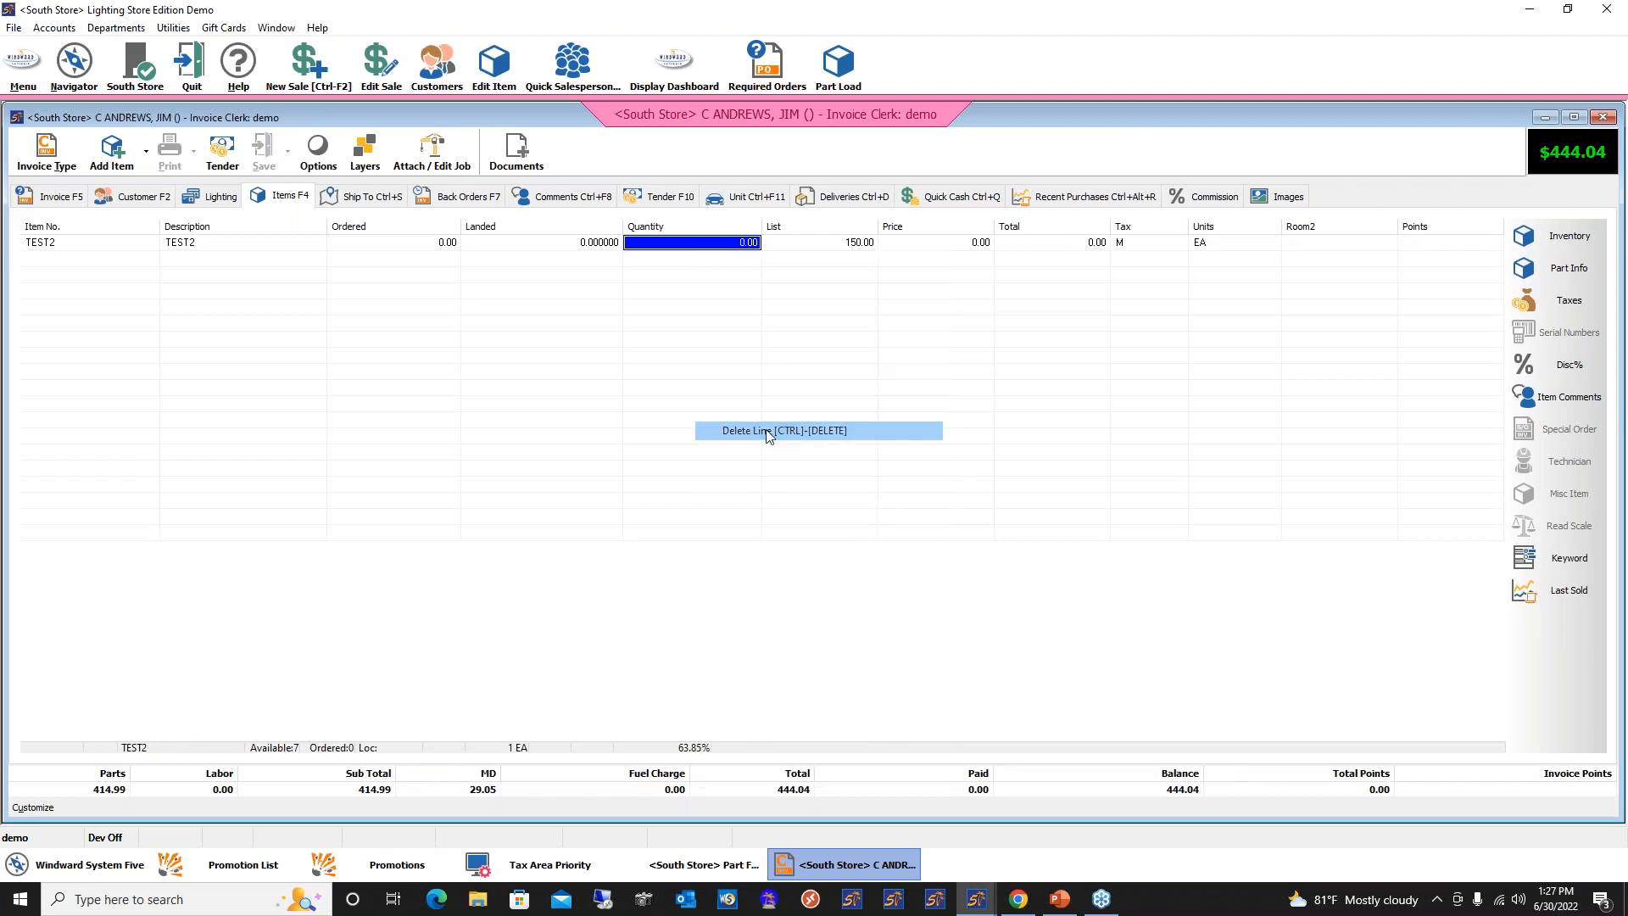
left_click(1535, 276)
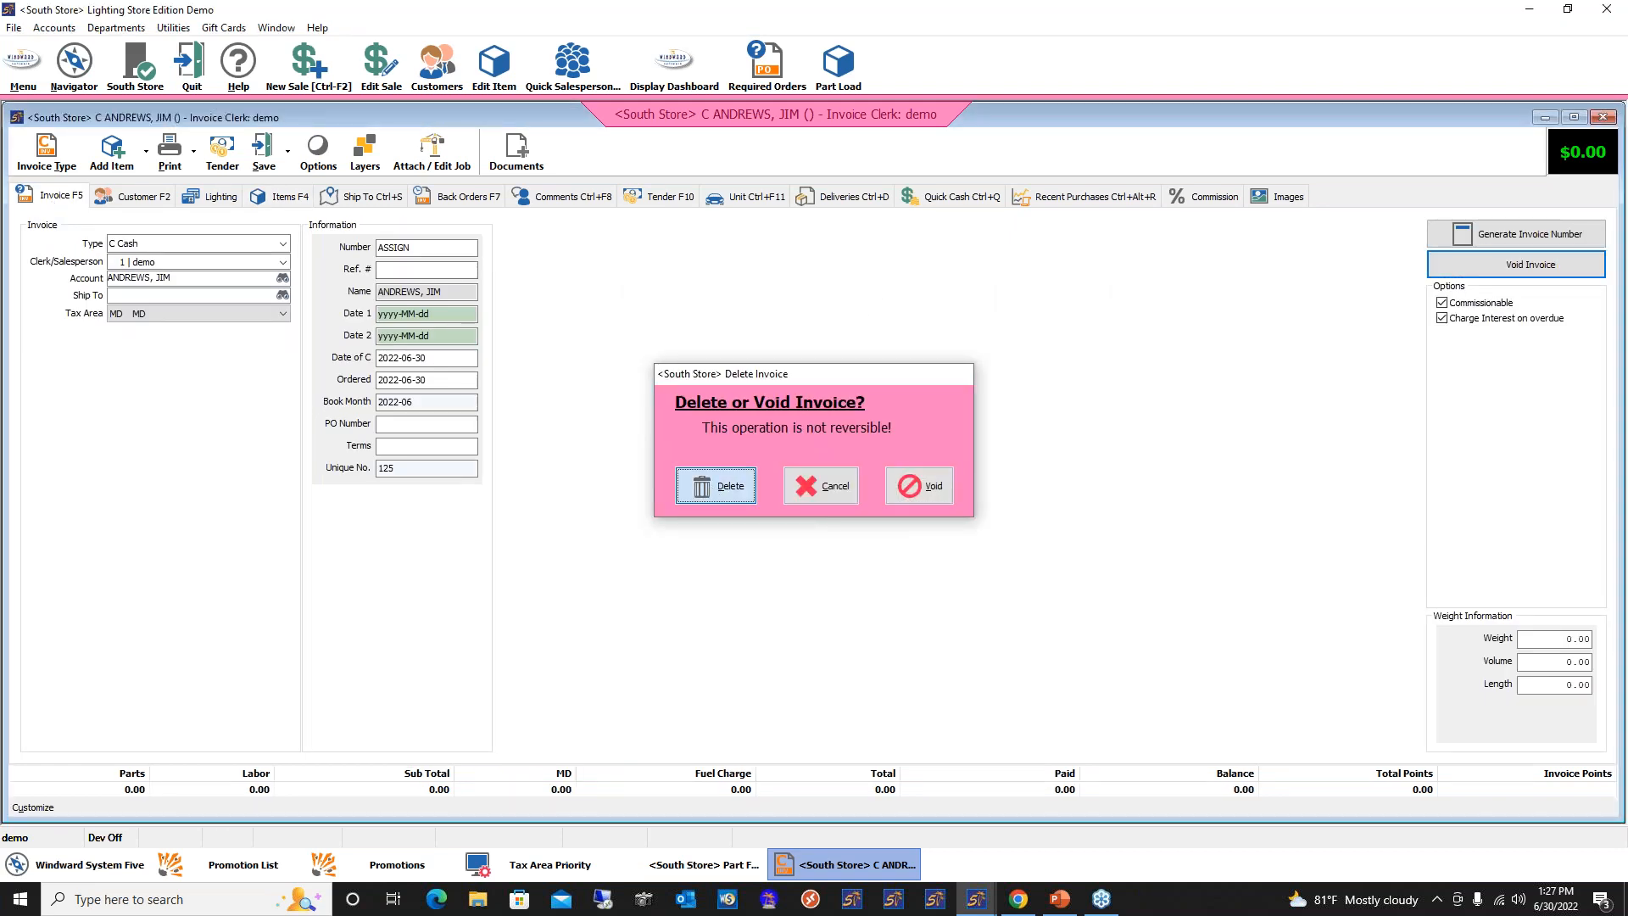
left_click(713, 488)
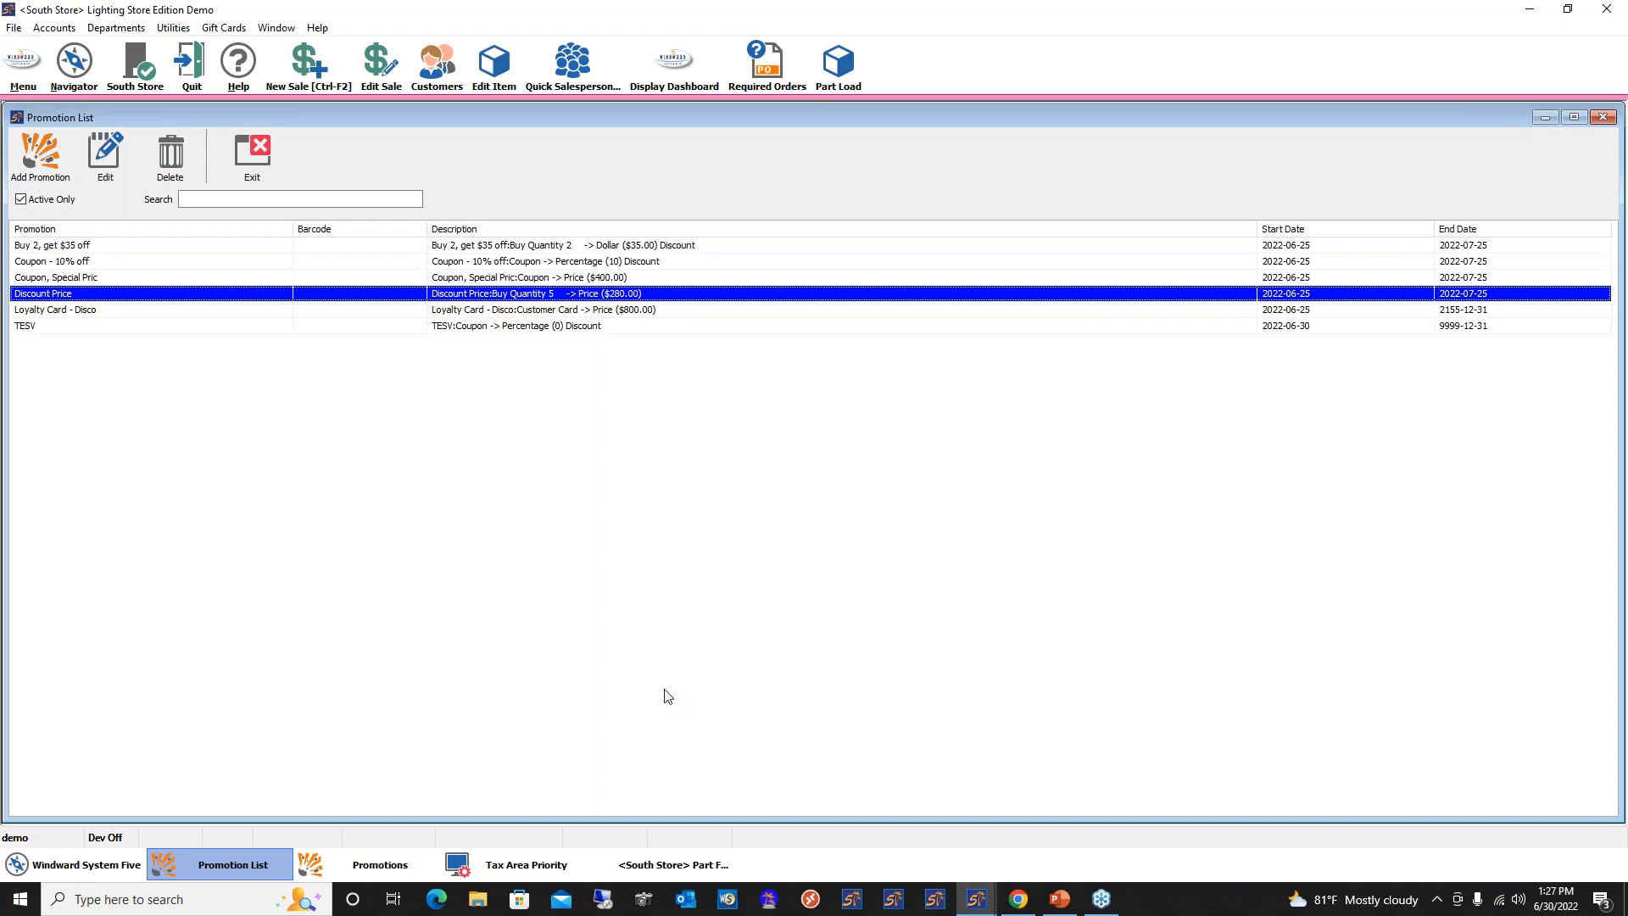
Close the Promotion List and the part search window
left_click(243, 162)
left_click(218, 152)
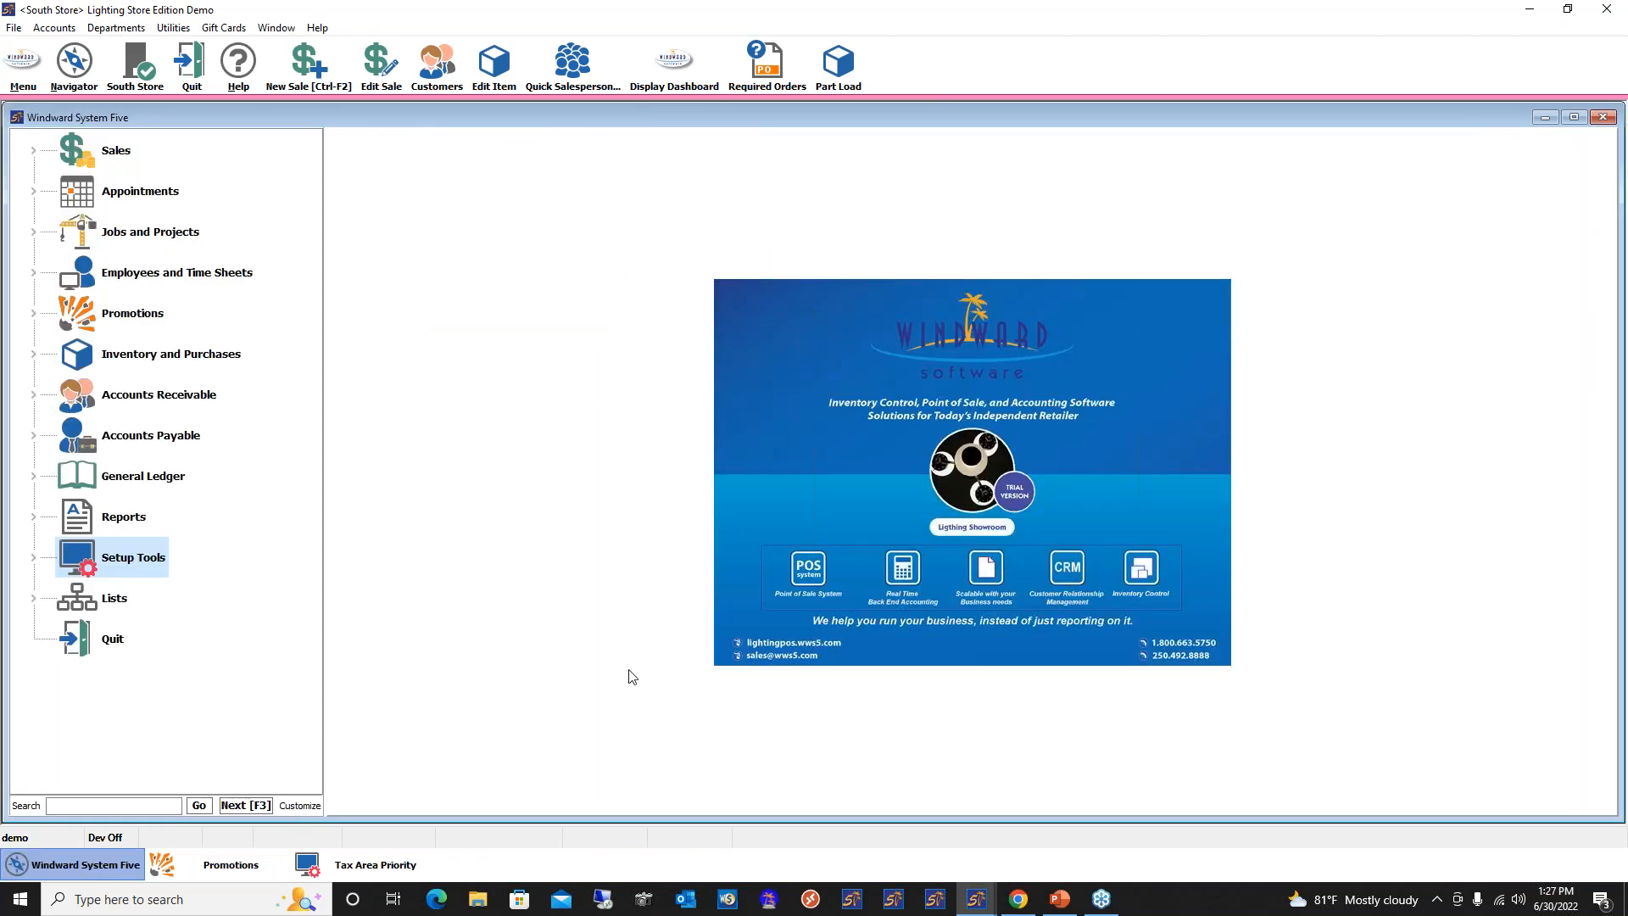